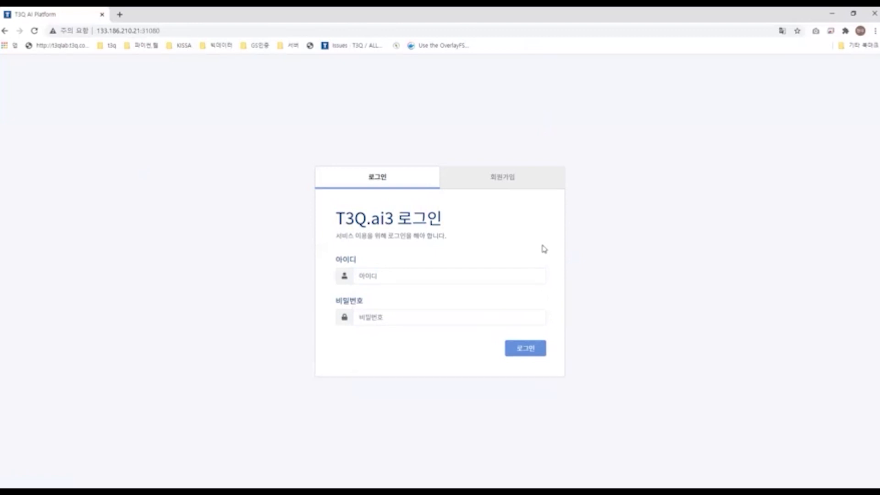
Step: Log in to the T3Q.ai platform with the user ID and the account password
left_click(480, 276)
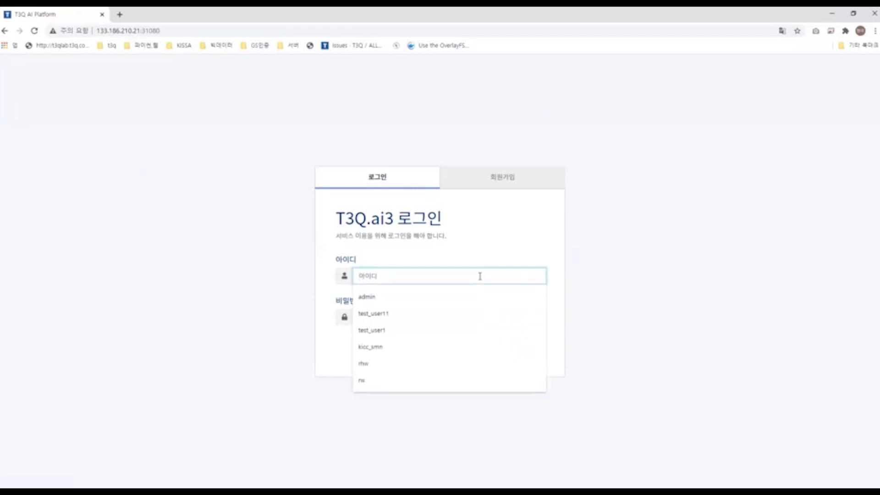
type("t")
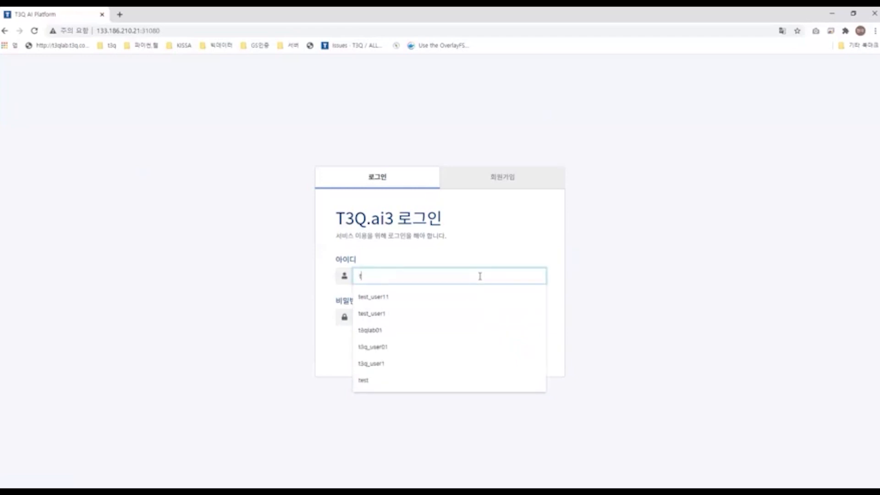
type("3q_user1")
key("Tab")
type("•")
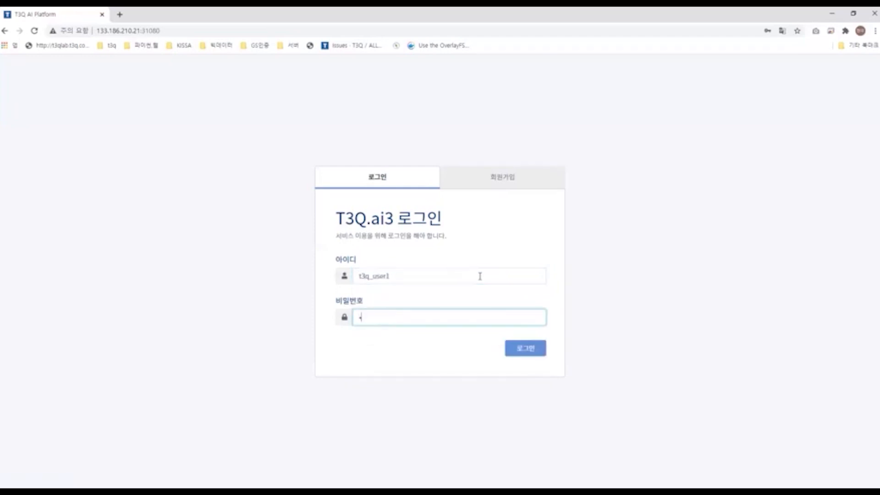
key("BackSpace")
type("•••")
key("Return")
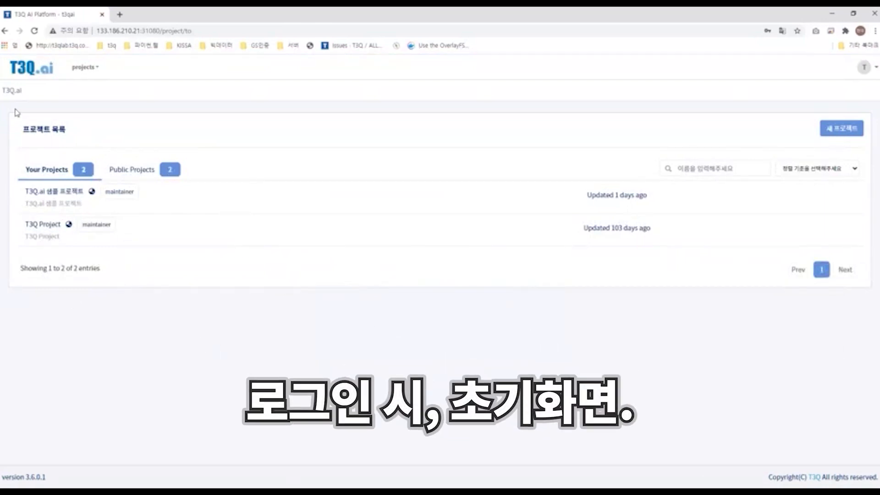
Step: Switch between the Your Projects and Public Projects lists to compare the listed projects
left_click_drag(23, 130, 95, 139)
left_click(92, 140)
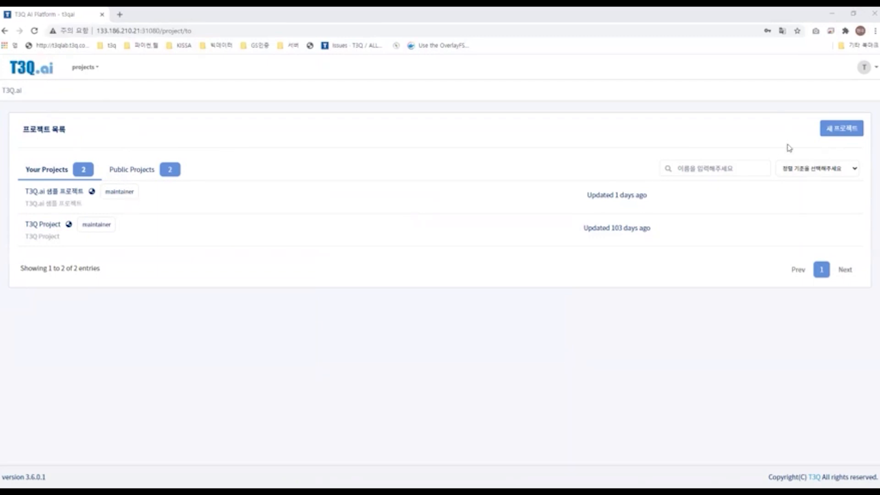
left_click(115, 174)
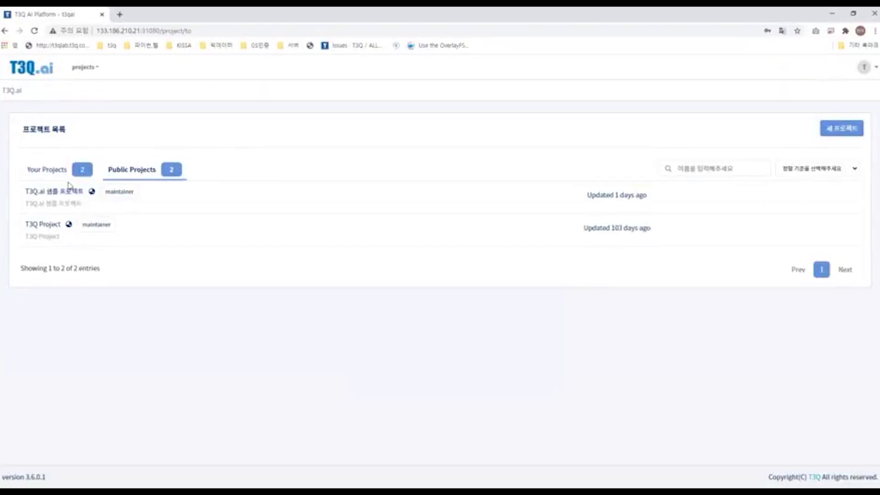
left_click(86, 173)
left_click(147, 172)
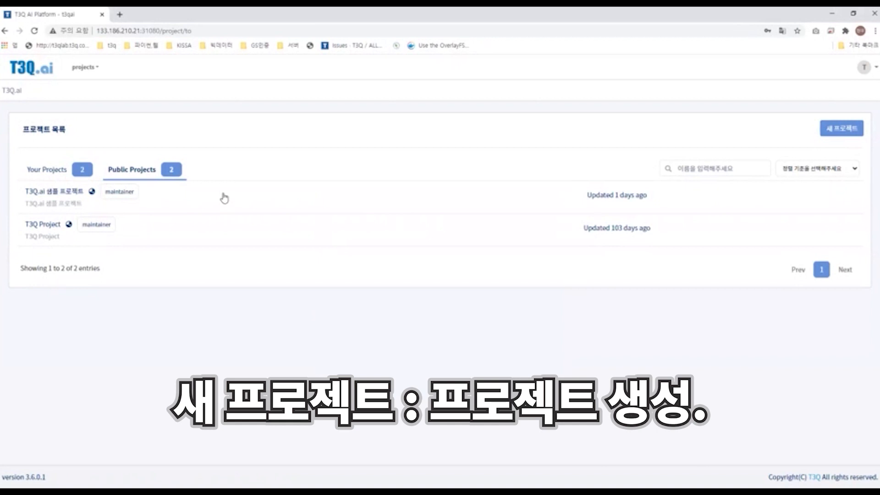
left_click(72, 169)
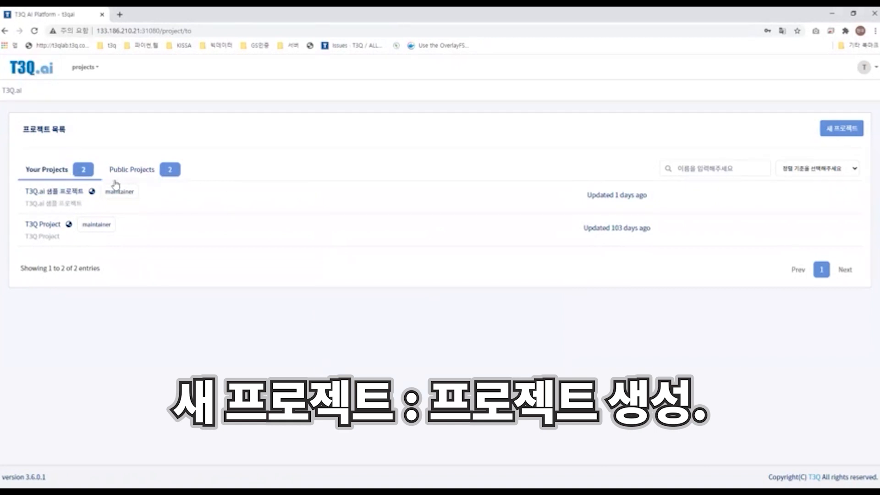
Step: Open the new project form and examine its name, description and Private/Public visibility options
left_click(838, 130)
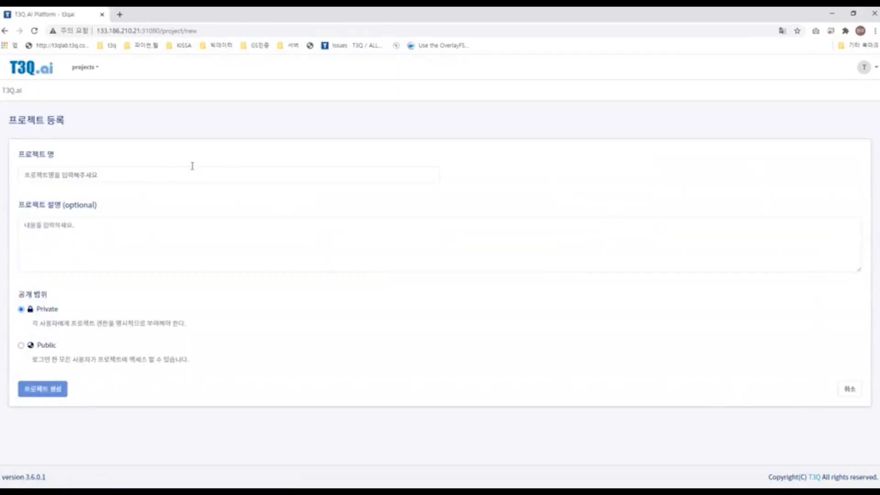
left_click(173, 174)
left_click(145, 194)
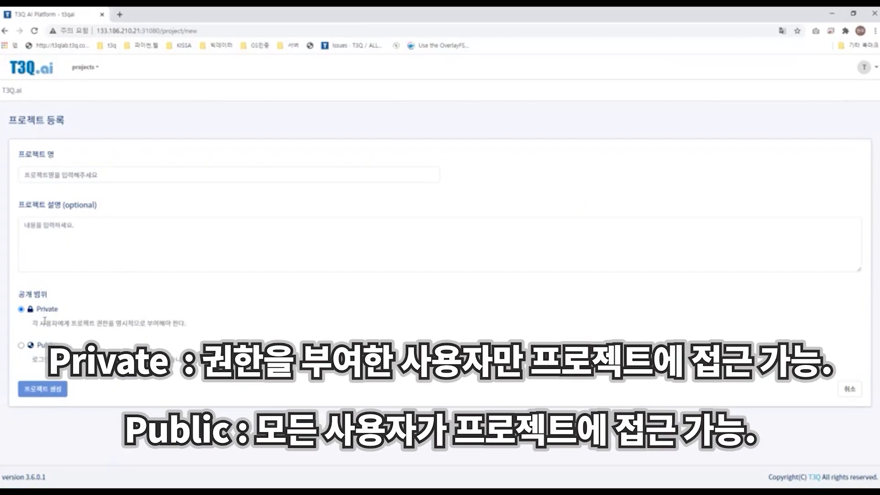
left_click_drag(38, 308, 66, 309)
mouse_move(53, 347)
left_mouse_down()
mouse_move(41, 348)
mouse_move(57, 348)
left_mouse_up()
left_click(41, 348)
left_click(22, 310)
left_click_drag(37, 324, 204, 323)
left_click(211, 321)
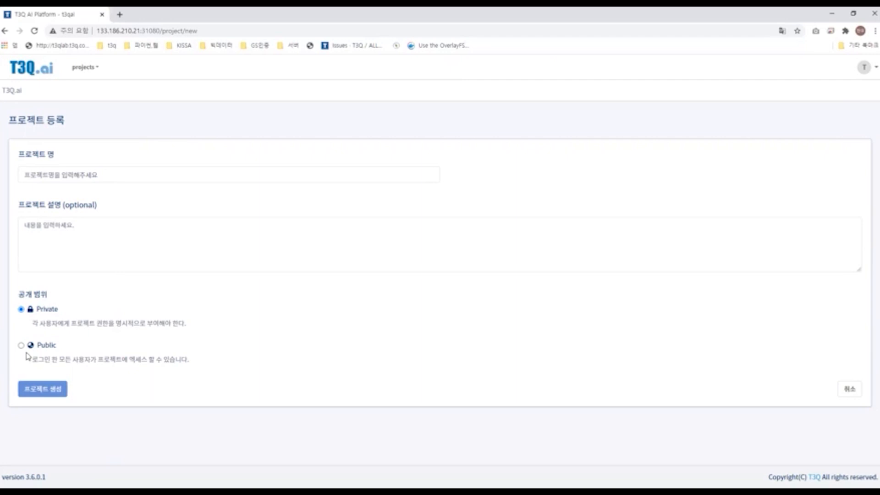
left_click_drag(73, 359, 218, 362)
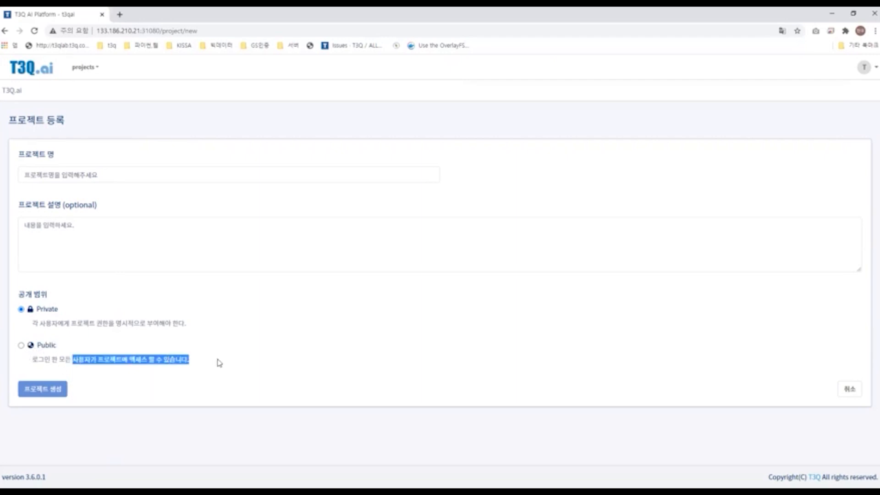
left_click(218, 362)
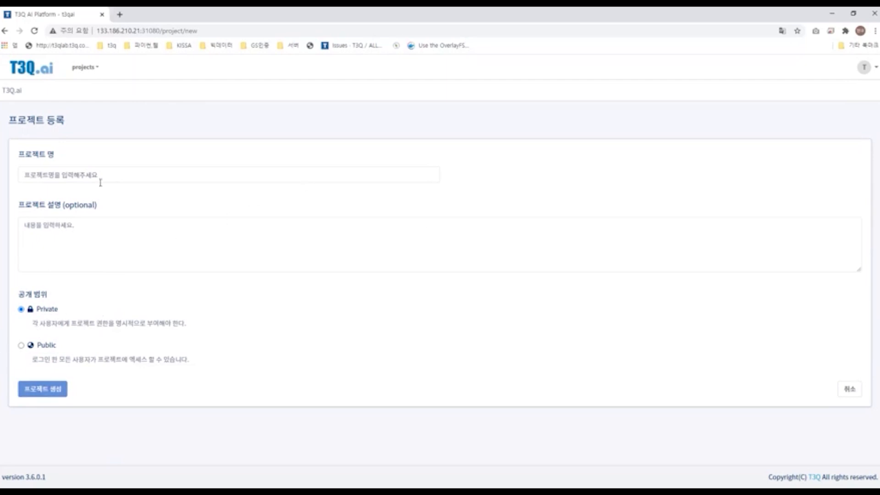
Step: Return to the project list and open T3Q Project from the Public Projects tab
left_click(29, 69)
left_click(132, 170)
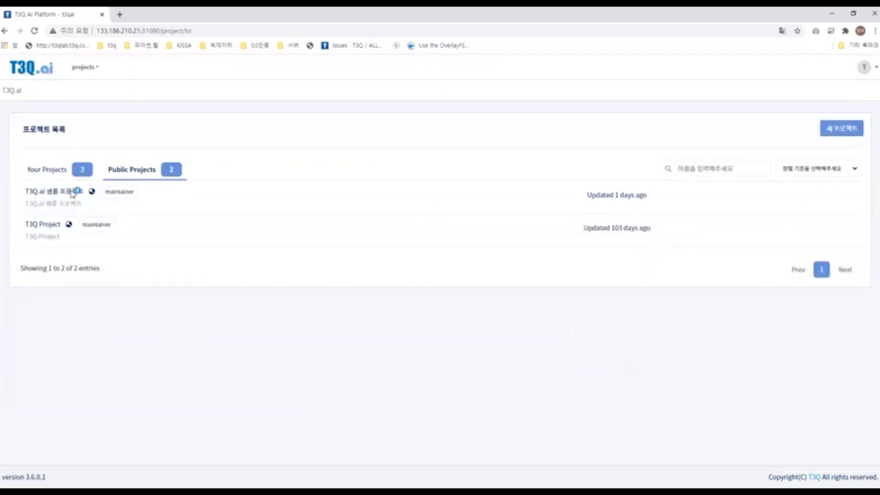
left_click(197, 191)
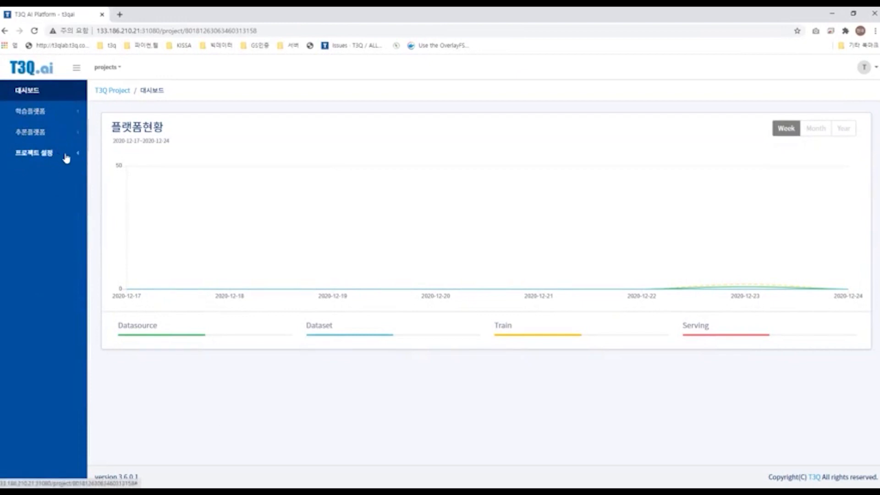
Step: Expand the sidebar sections and open the execution environment management page under project settings
left_click(45, 138)
left_click(65, 115)
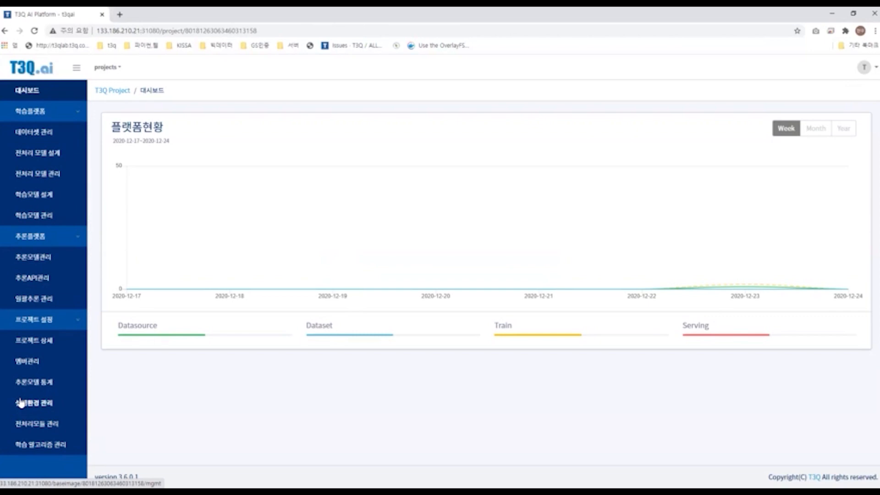
left_click(48, 409)
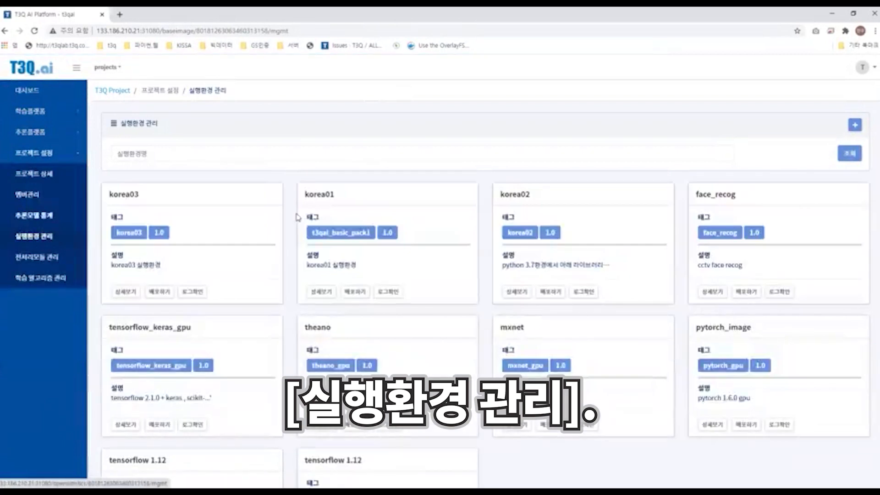
Step: Scroll through the execution environment cards to review their names, tags and descriptions
scroll(297, 216, "down", 1)
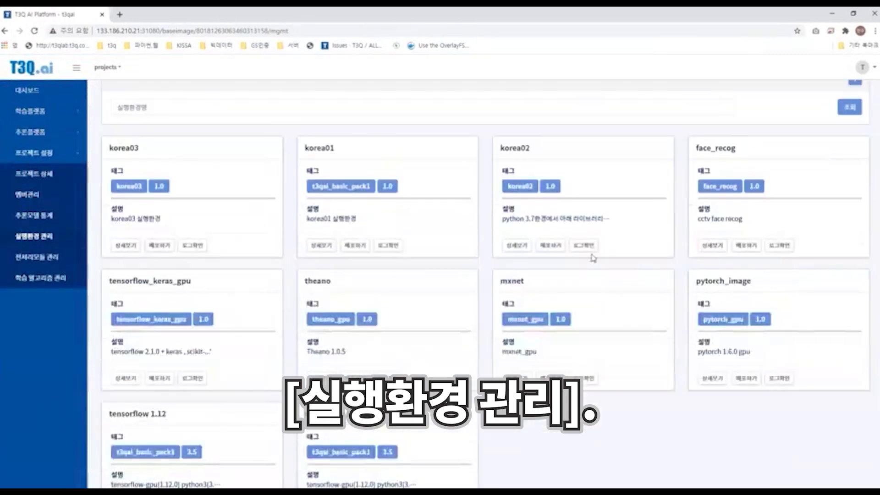
scroll(689, 206, "down", 1)
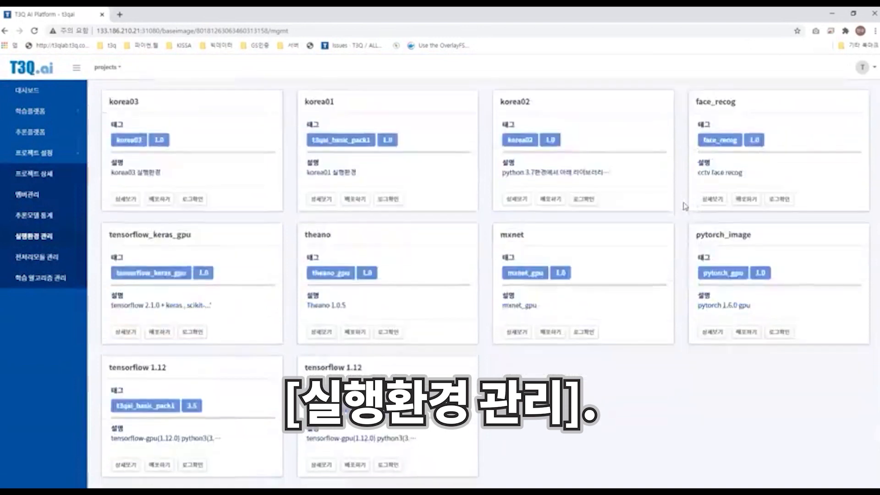
scroll(705, 229, "down", 1)
scroll(704, 229, "up", 2)
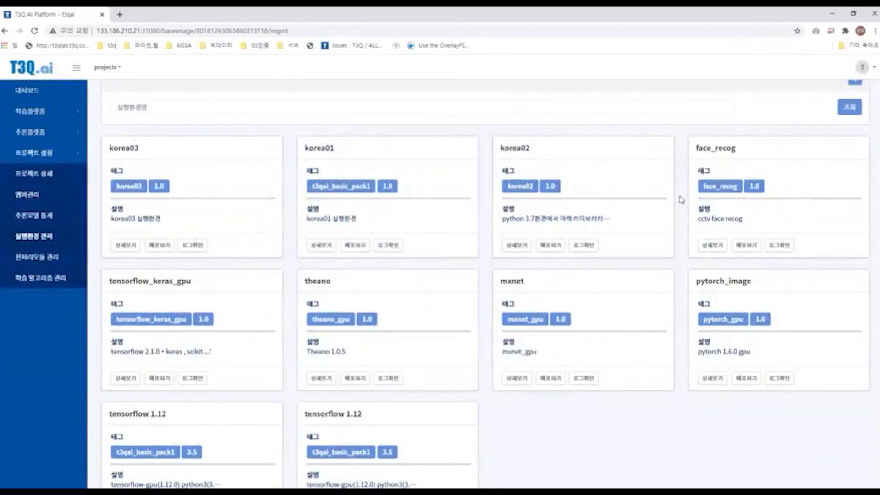
scroll(716, 241, "down", 1)
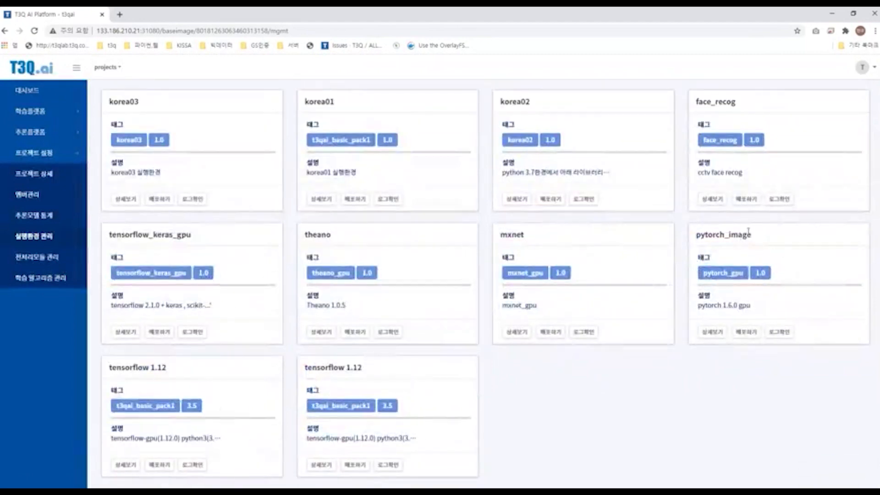
scroll(477, 225, "down", 1)
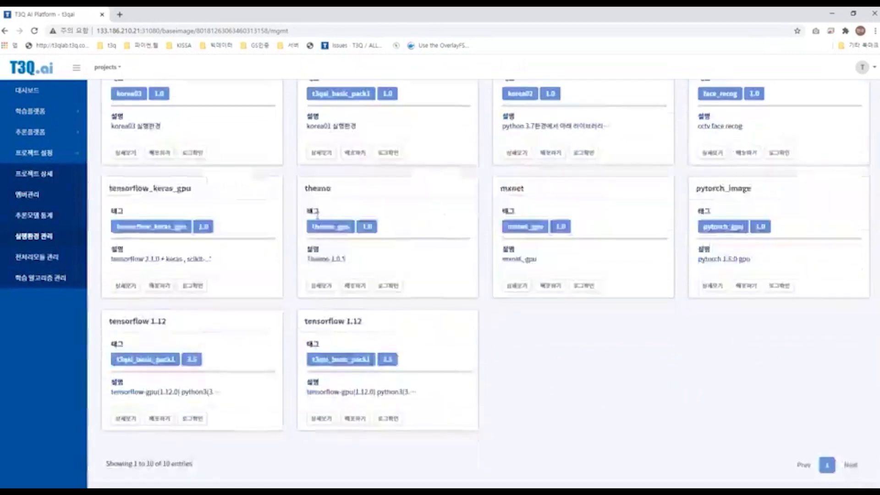
scroll(174, 289, "up", 3)
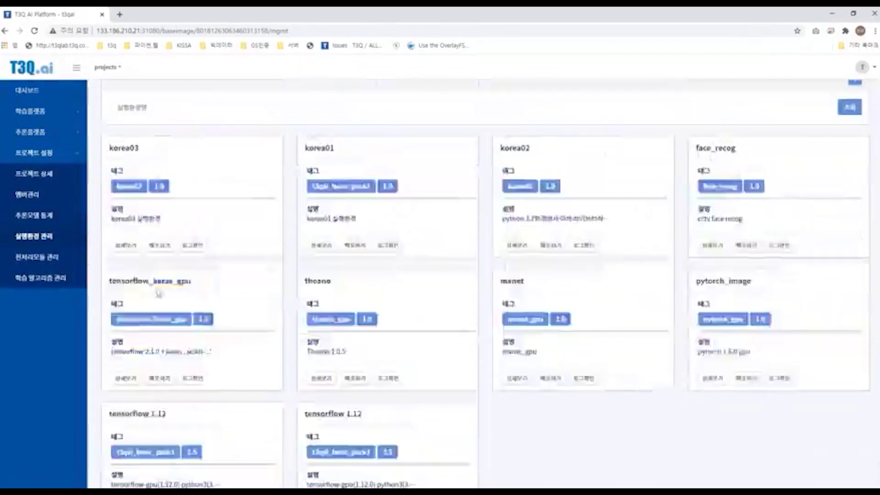
scroll(171, 276, "down", 2)
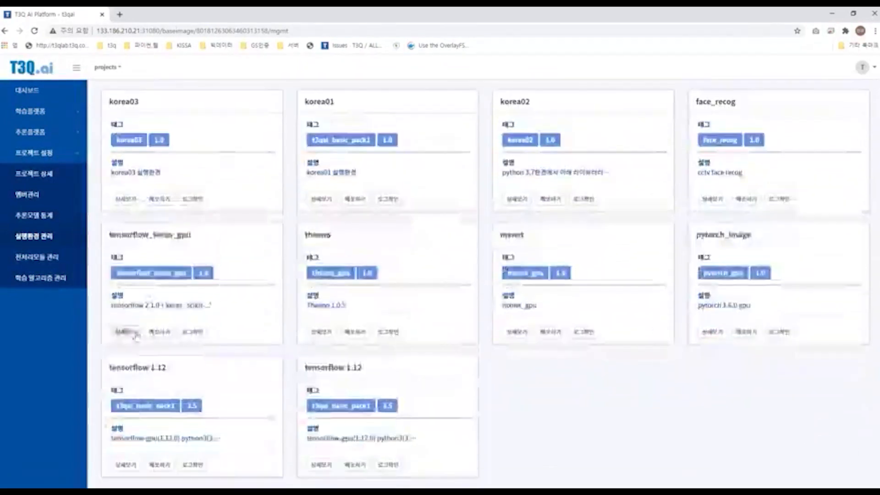
Step: Open the detail view of the mxnet execution environment
left_click(321, 333)
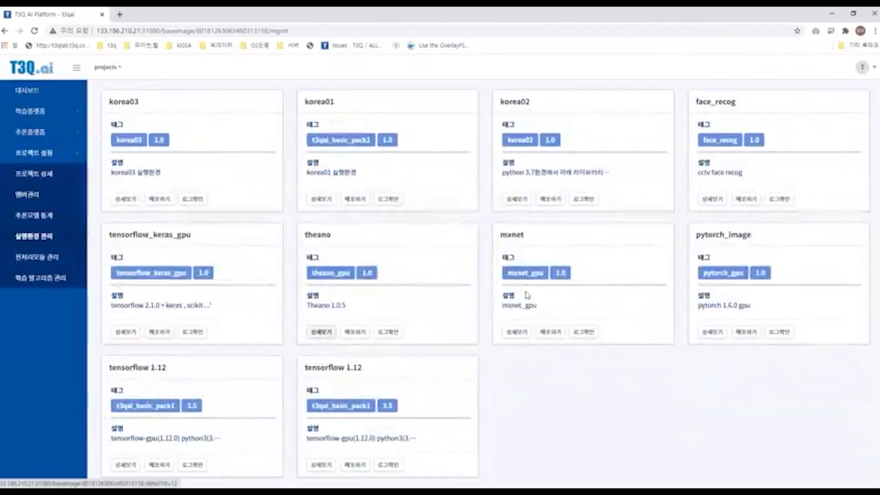
left_click(517, 332)
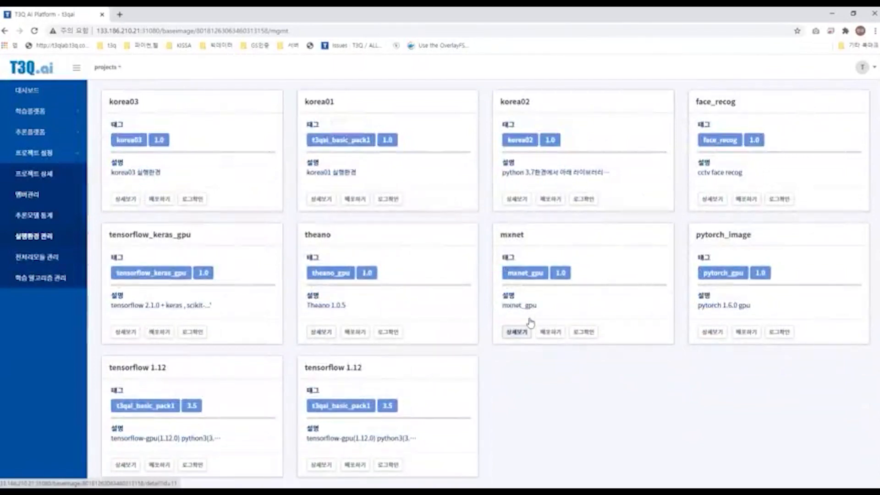
left_click_drag(501, 235, 534, 243)
left_click(534, 246)
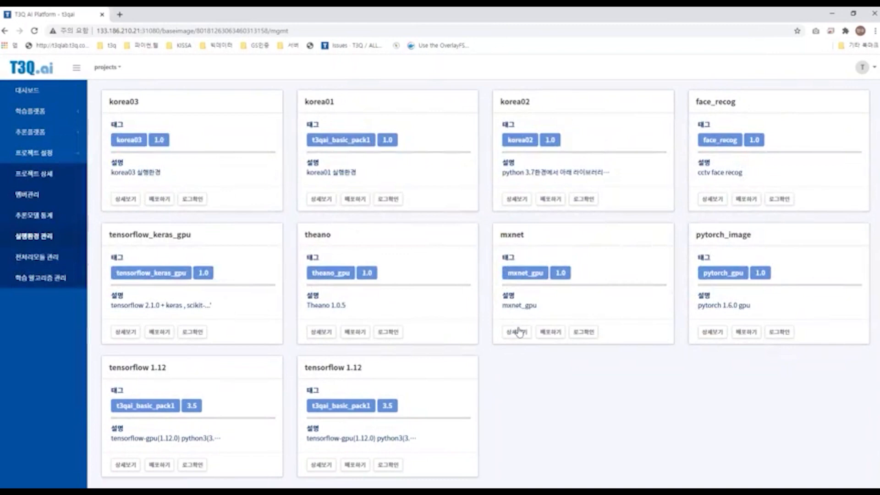
left_click(517, 332)
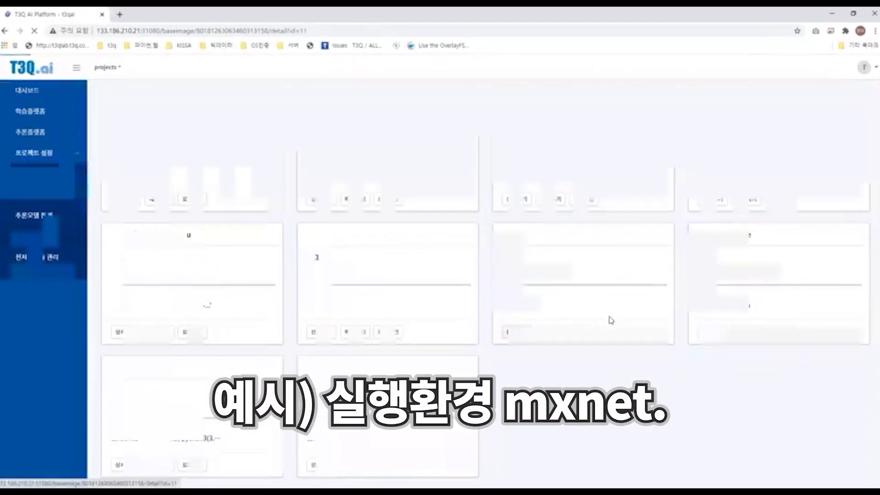
Step: Review the mxnet environment's basic information, highlighting the docker image name mxnet_gpu
scroll(513, 259, "down", 1)
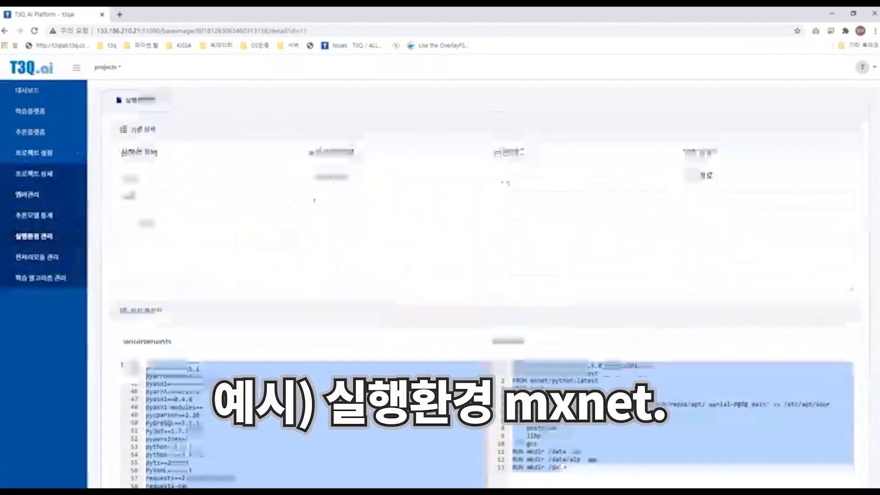
scroll(137, 169, "up", 1)
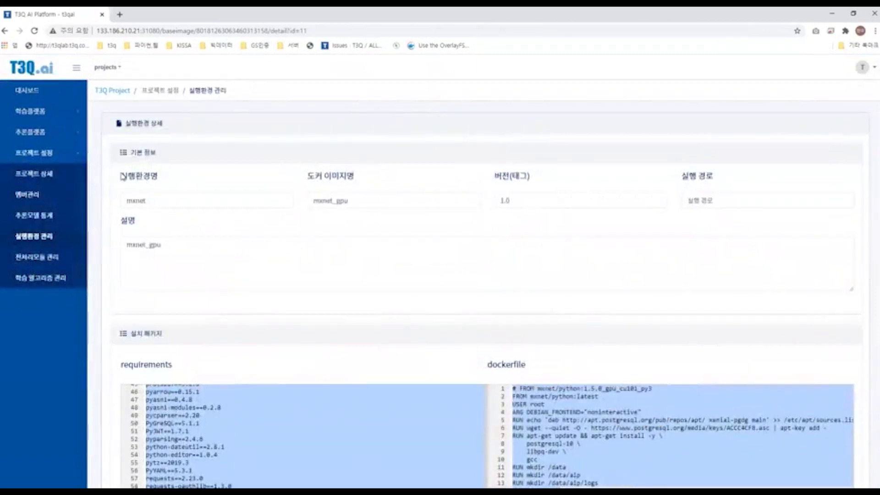
scroll(188, 177, "down", 1)
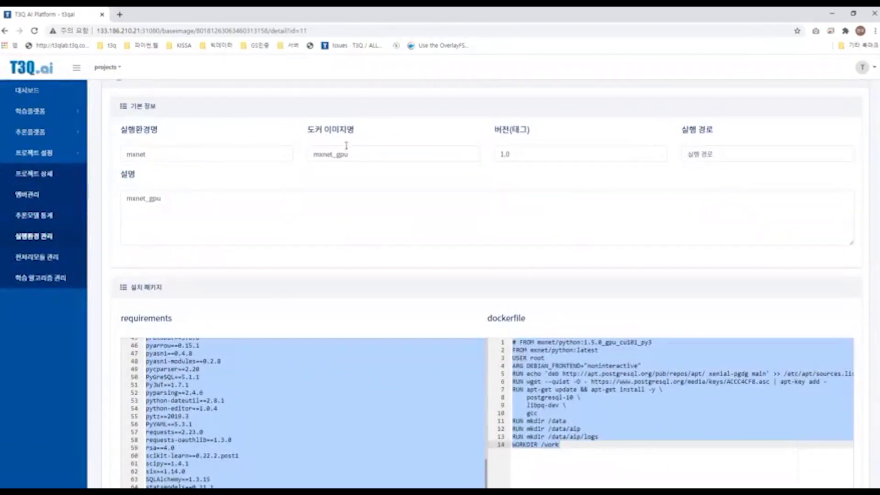
mouse_move(351, 154)
left_mouse_down()
mouse_move(316, 157)
mouse_move(366, 159)
left_mouse_up()
left_click(367, 159)
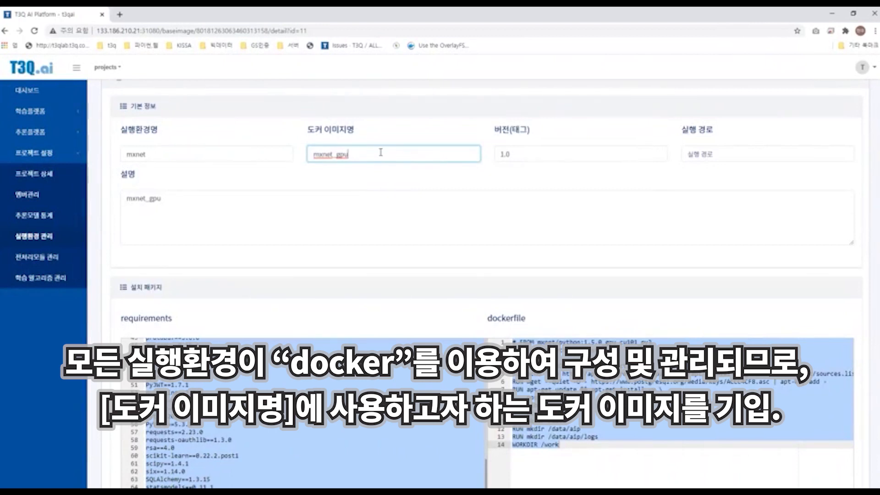
double_click(382, 152)
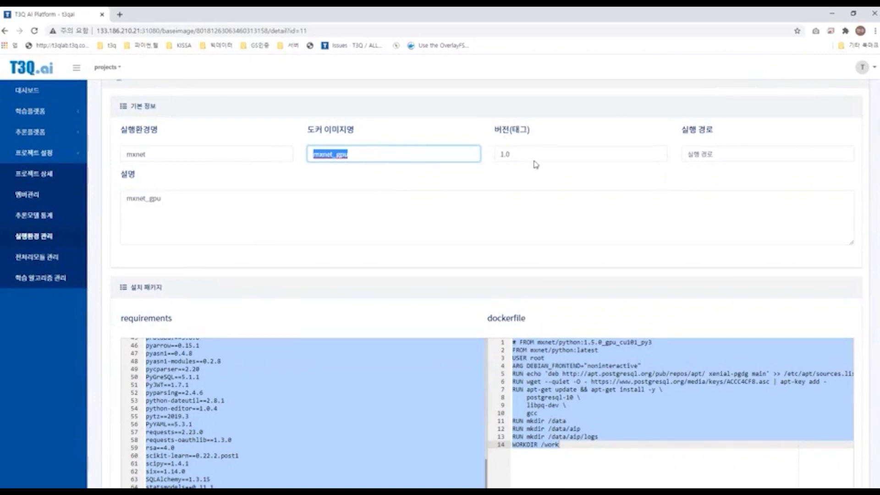
Step: Review the mxnet environment's description field, highlighting its mxnet_gpu text
scroll(366, 184, "down", 1)
double_click(193, 161)
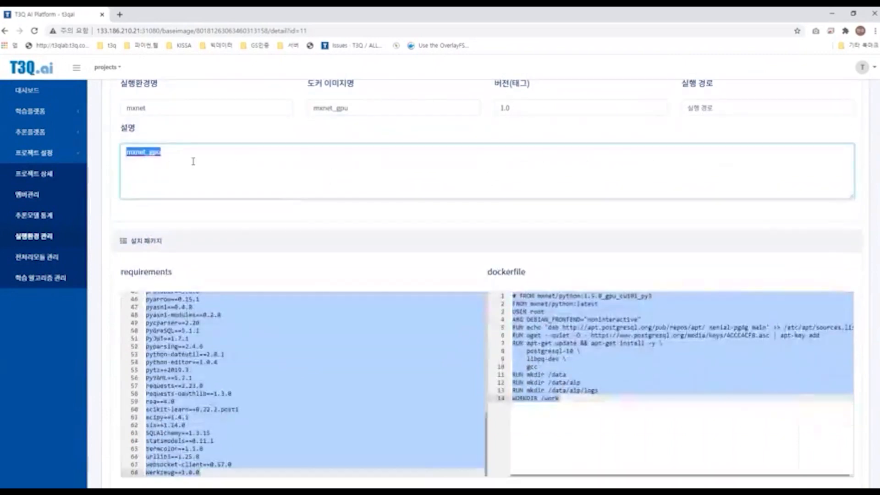
left_click(193, 161)
key("shift+Left")
key("shift+Left")
key("shift+Left")
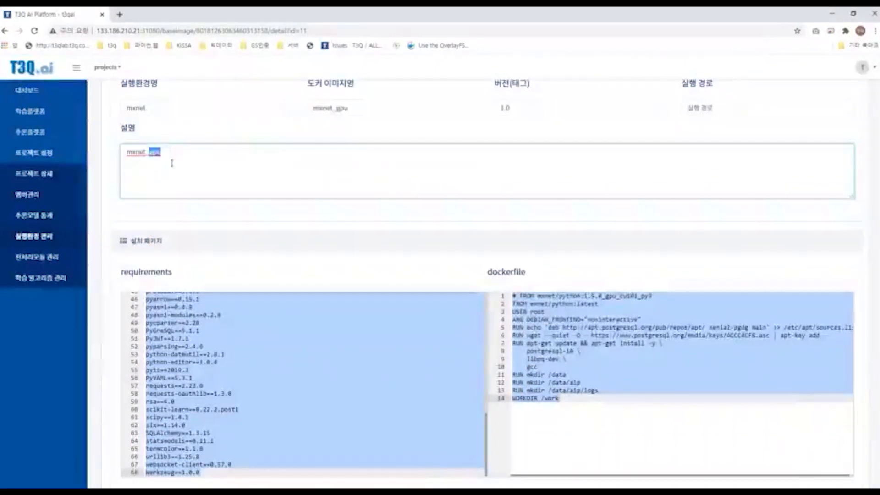
left_click(175, 155)
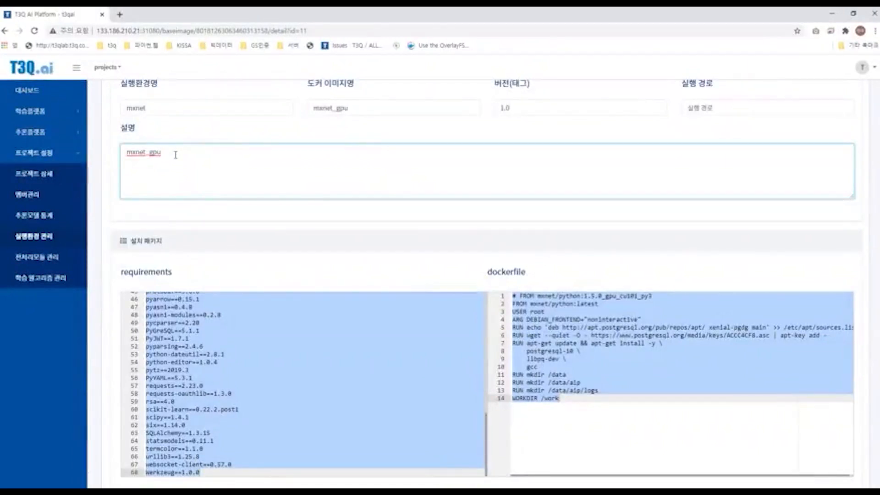
Step: Scroll through the requirements list to review the Python modules installed in the mxnet environment
scroll(379, 104, "down", 2)
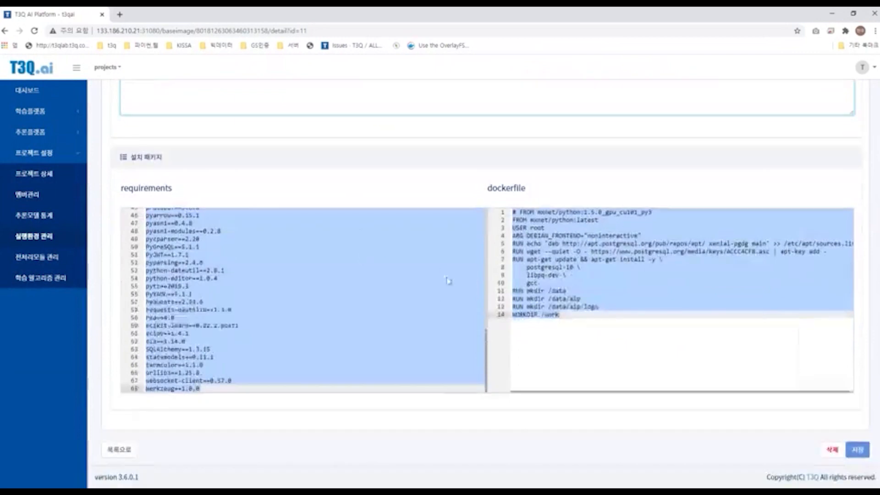
scroll(447, 285, "up", 8)
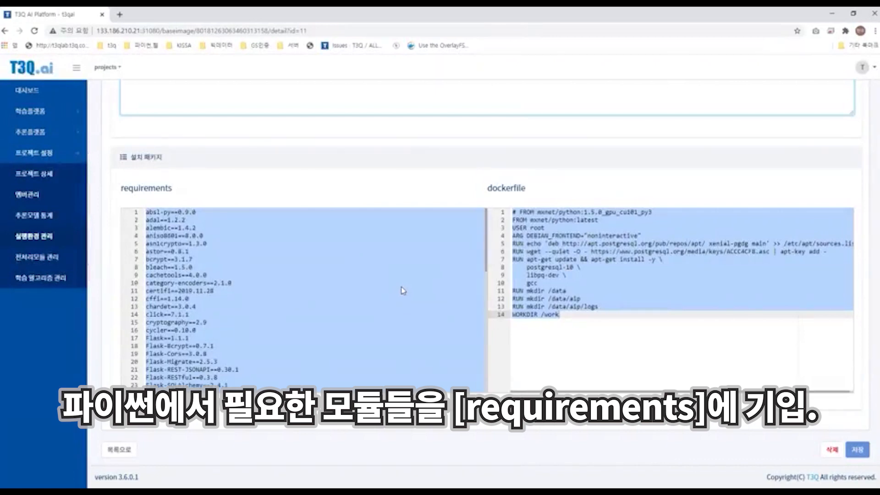
left_click(248, 283)
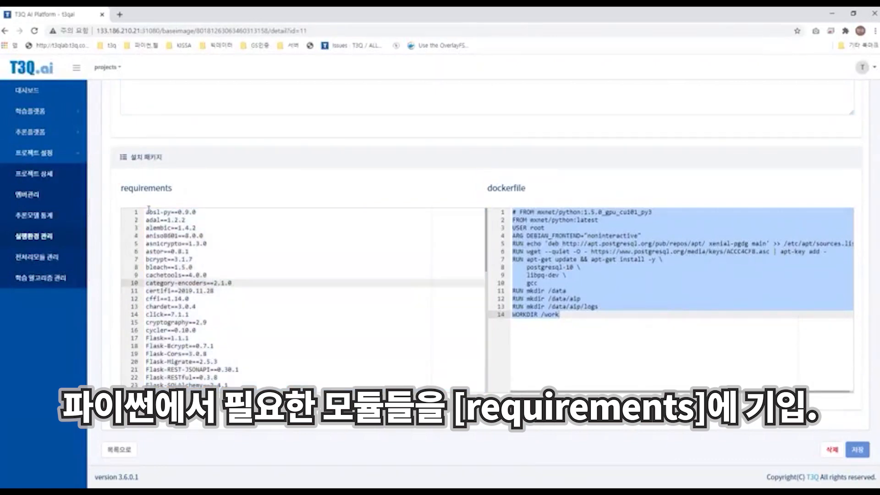
left_click_drag(149, 209, 253, 385)
scroll(254, 378, "down", 1)
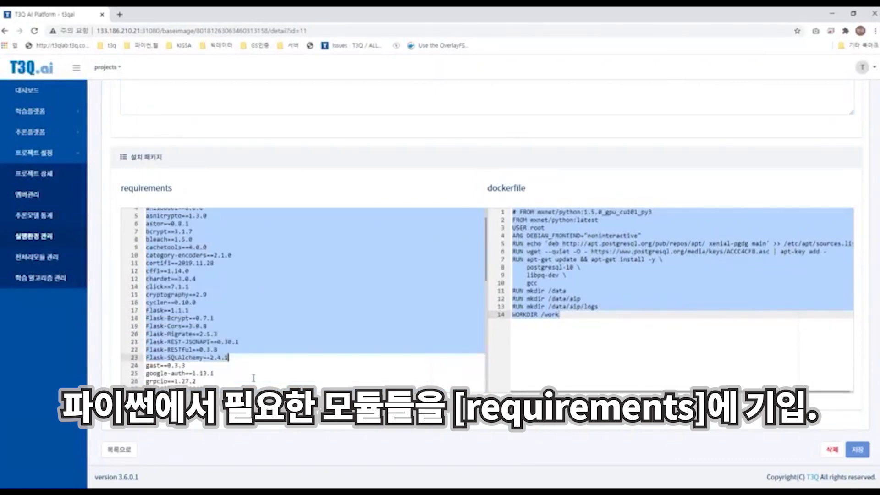
scroll(241, 364, "down", 1)
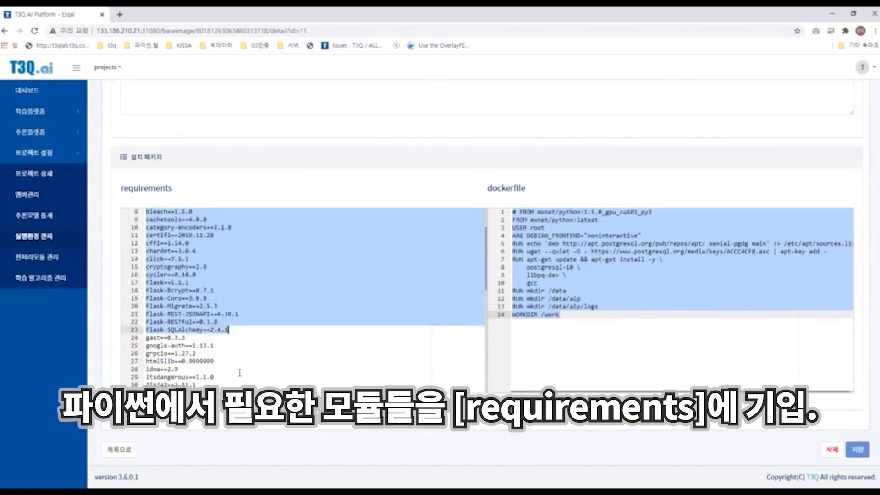
left_click(240, 369)
scroll(243, 373, "down", 6)
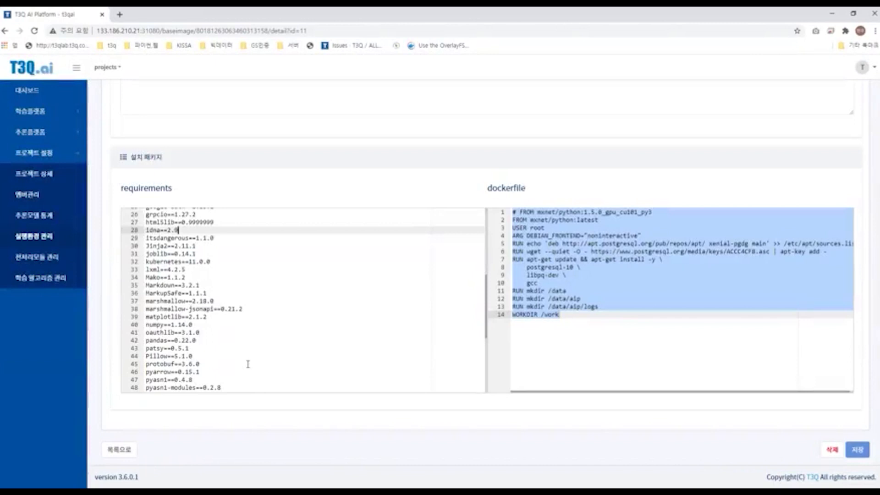
scroll(259, 357, "down", 7)
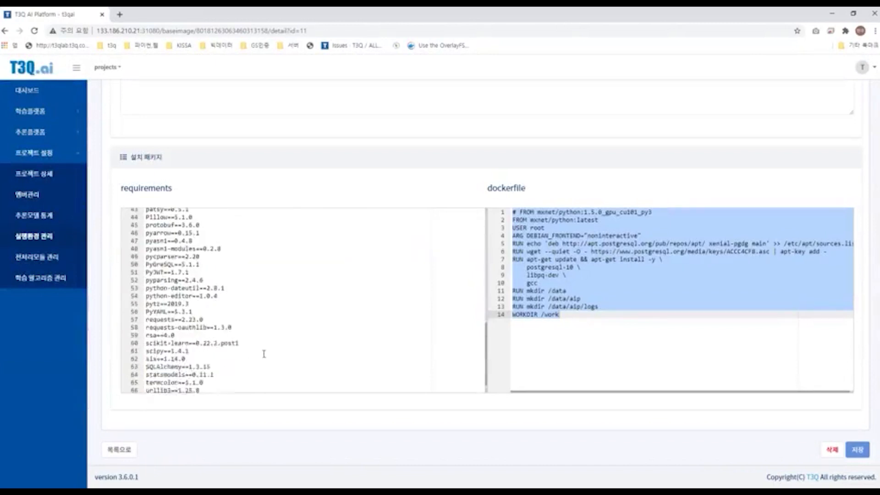
left_click(246, 389)
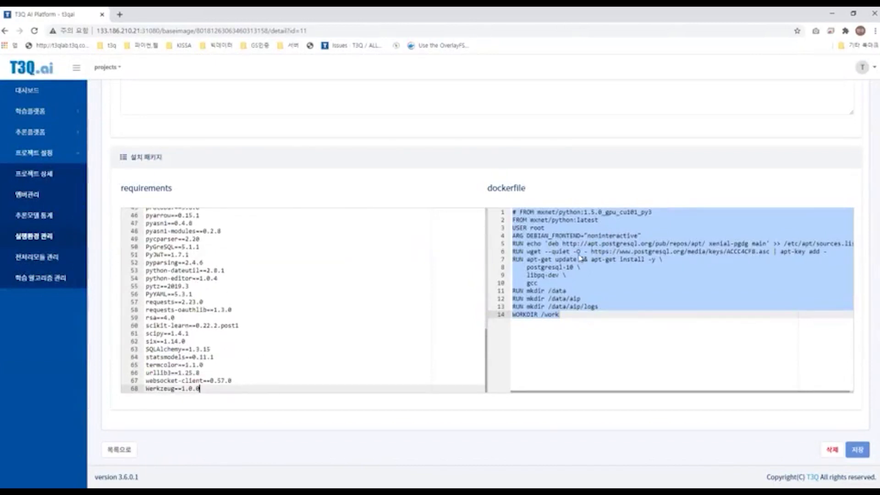
Step: Review the dockerfile's FROM mxnet/python base image lines and the requirements module entries, highlighting them
left_click(579, 255)
left_click_drag(512, 212, 672, 209)
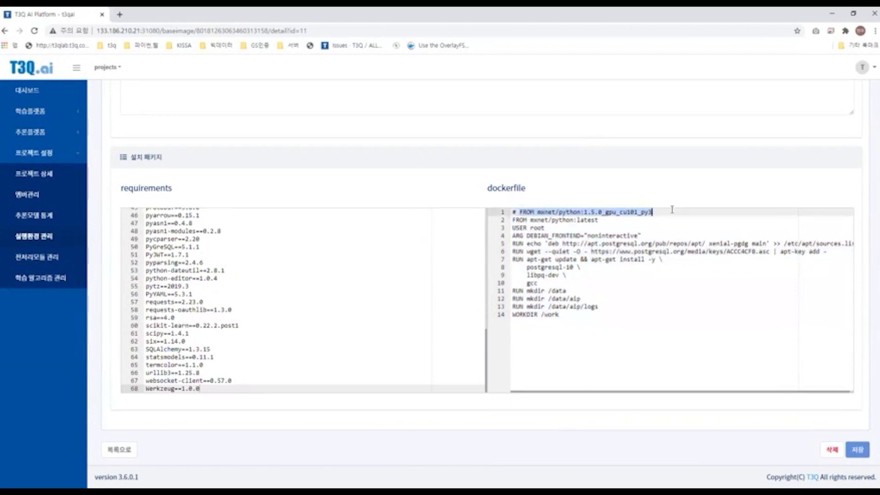
scroll(582, 268, "up", 1)
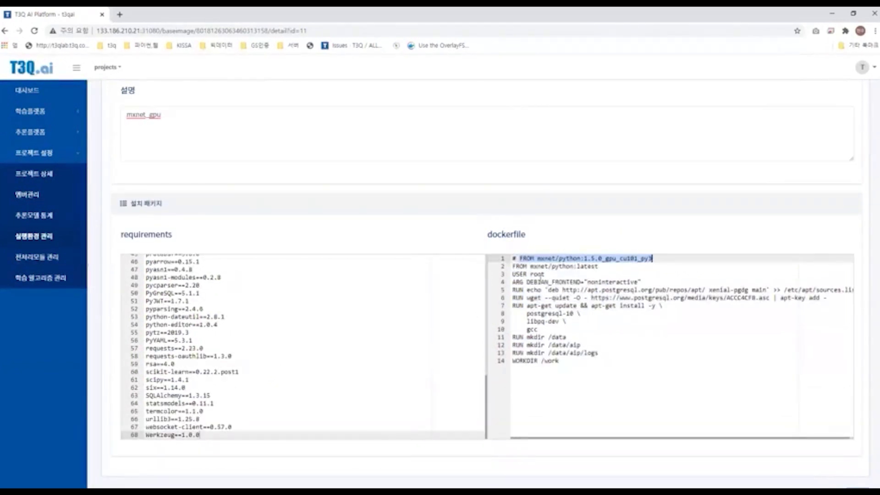
mouse_move(531, 266)
left_mouse_down()
mouse_move(610, 266)
mouse_move(532, 259)
mouse_move(530, 267)
left_mouse_up()
left_click(611, 266)
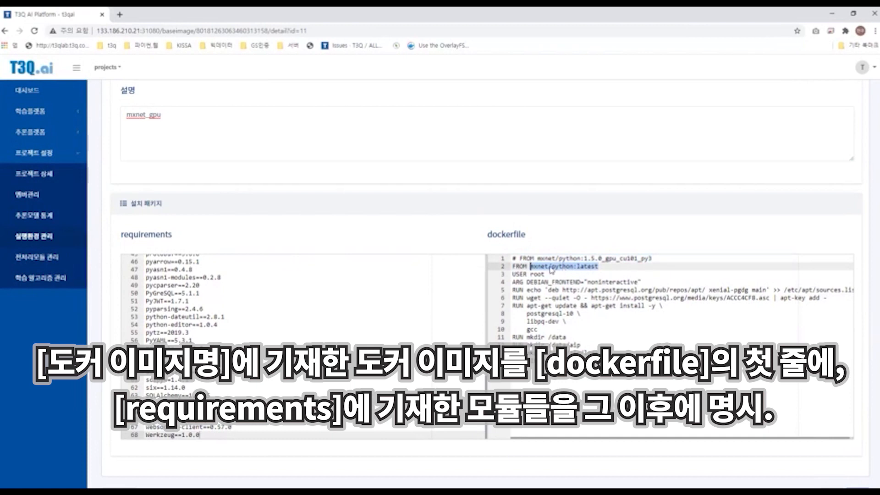
scroll(532, 307, "up", 1)
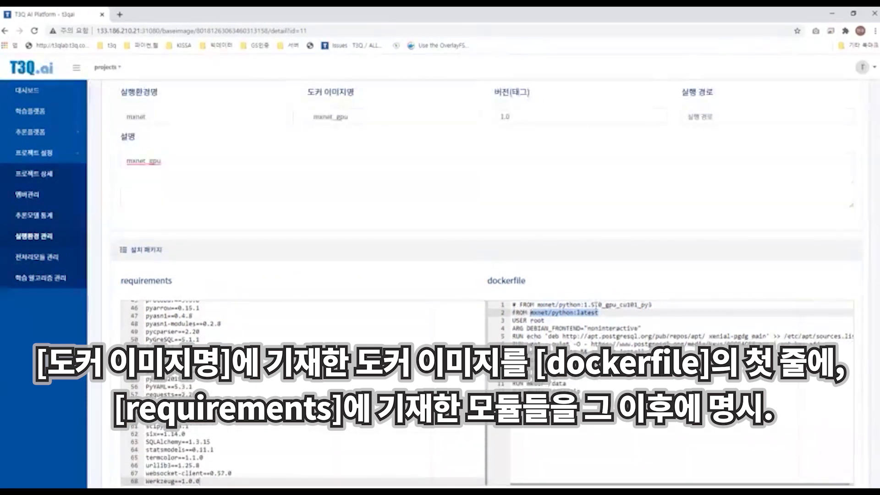
left_click_drag(512, 313, 616, 312)
scroll(616, 311, "down", 1)
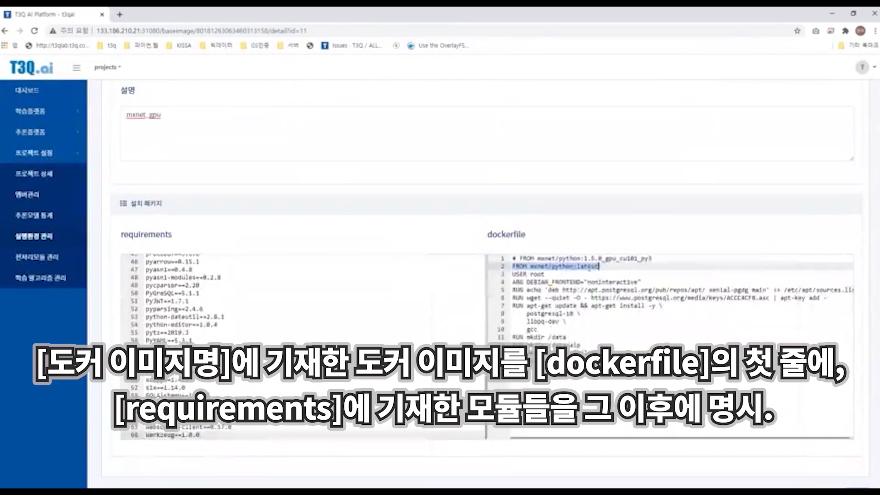
scroll(585, 284, "down", 1)
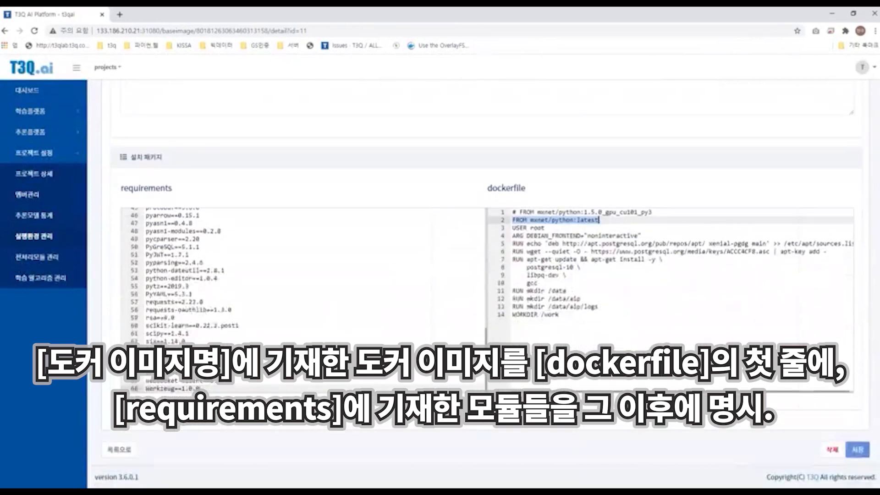
left_click_drag(202, 389, 146, 214)
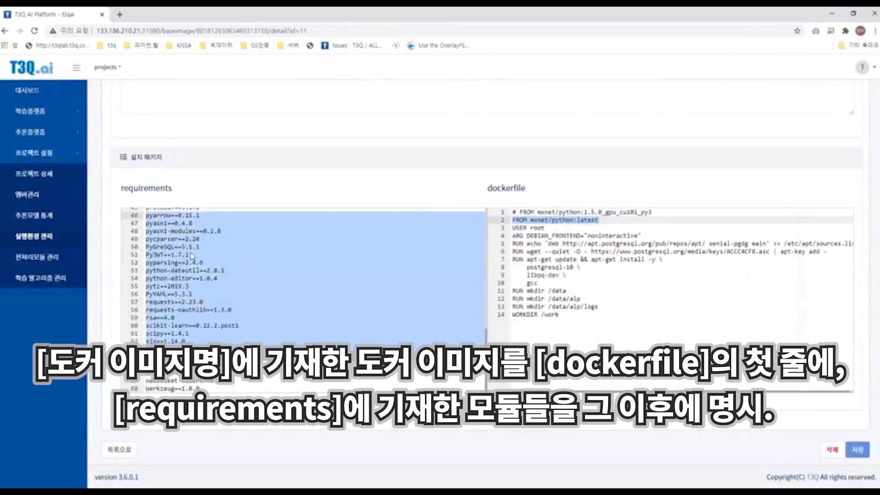
scroll(193, 257, "up", 2)
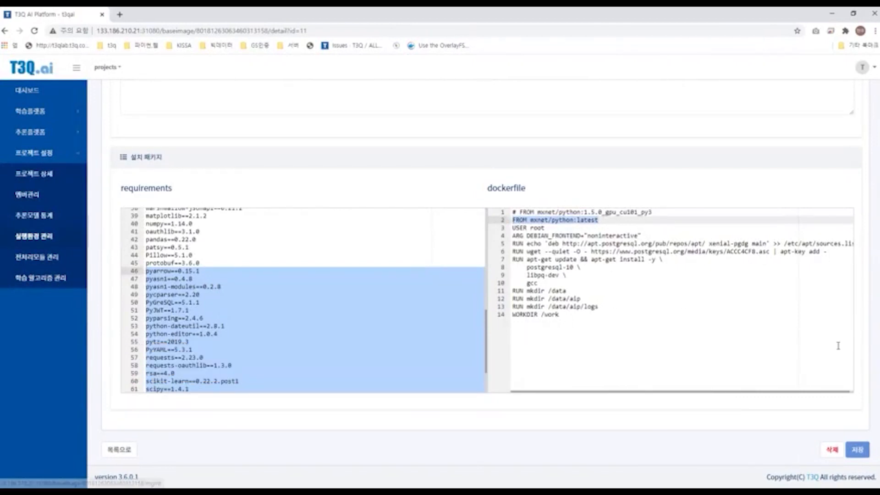
scroll(374, 386, "up", 1)
Step: Return to the execution environment list and try to check the mxnet environment's log
left_click(119, 451)
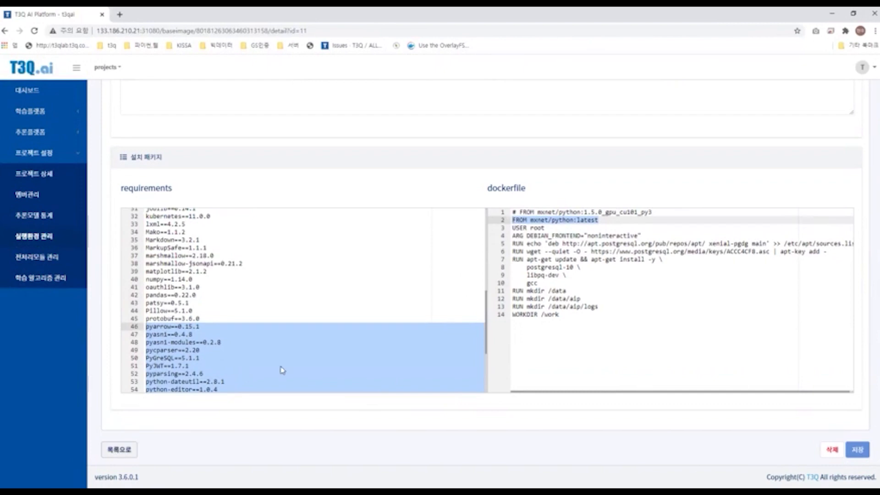
scroll(290, 348, "down", 2)
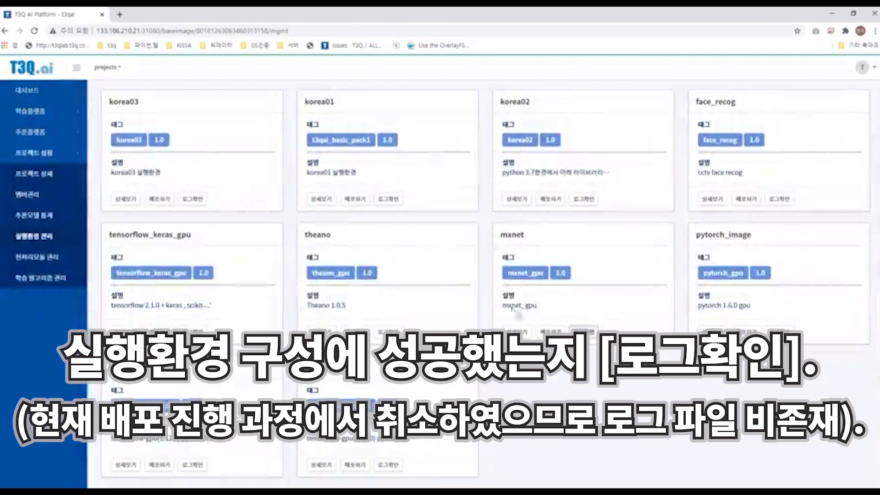
left_click(571, 328)
left_click(524, 319)
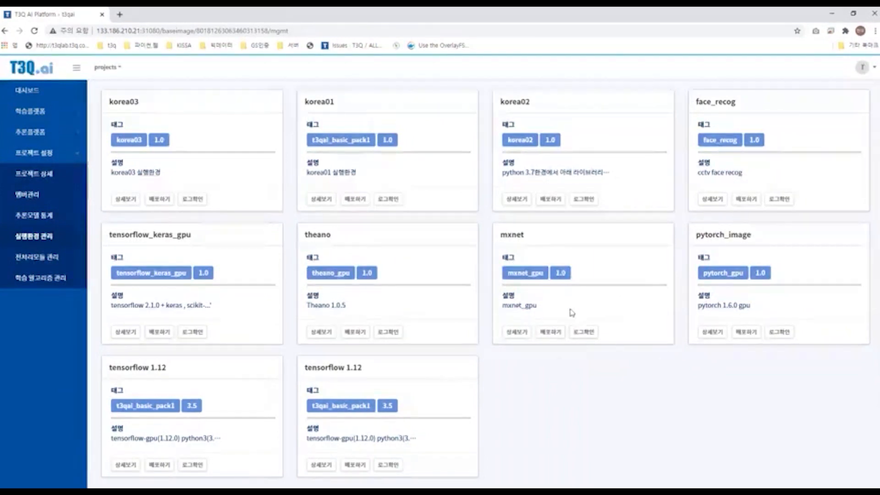
scroll(509, 234, "up", 1)
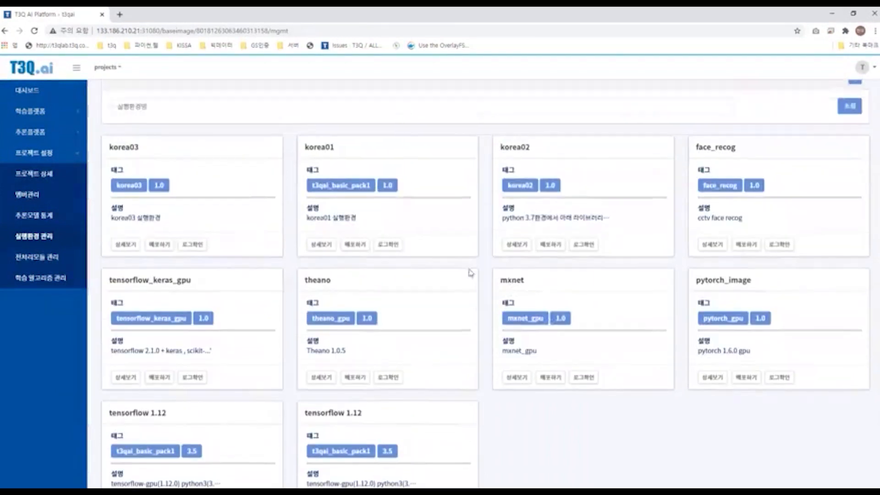
scroll(510, 252, "up", 1)
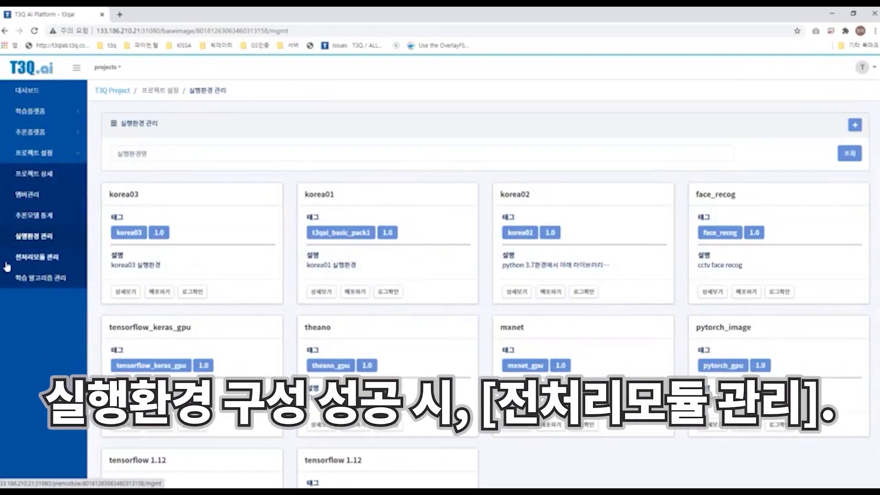
Step: Open preprocessing module management and start registering a new preprocessing module
left_click(51, 262)
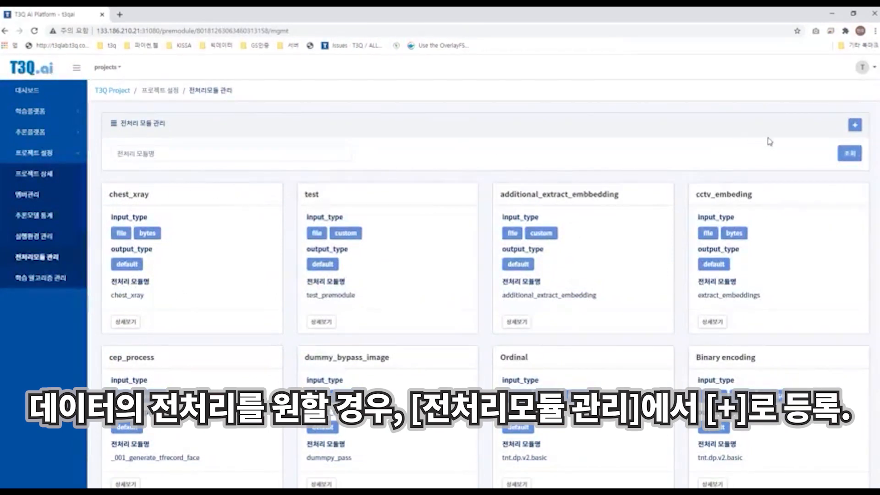
scroll(815, 132, "down", 1)
scroll(775, 138, "up", 1)
left_click(855, 124)
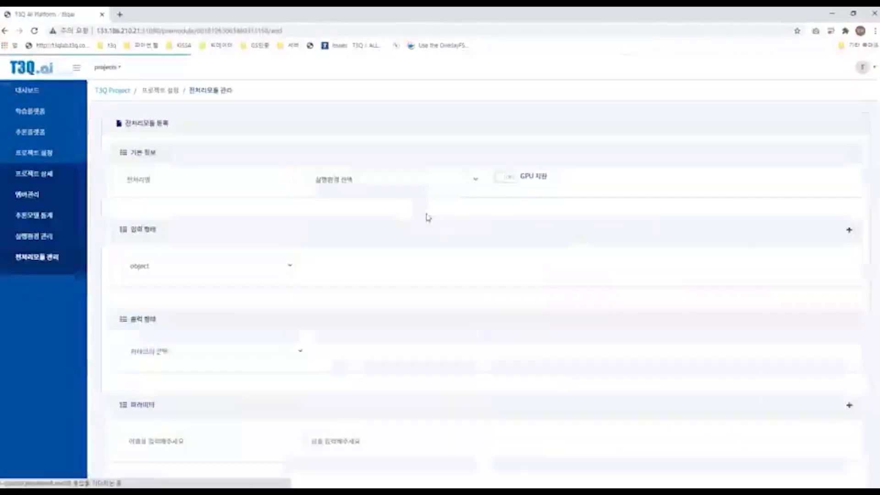
Step: Select tensorflow 1.12 as the new preprocessing module's execution environment
scroll(316, 193, "down", 1)
left_click(342, 133)
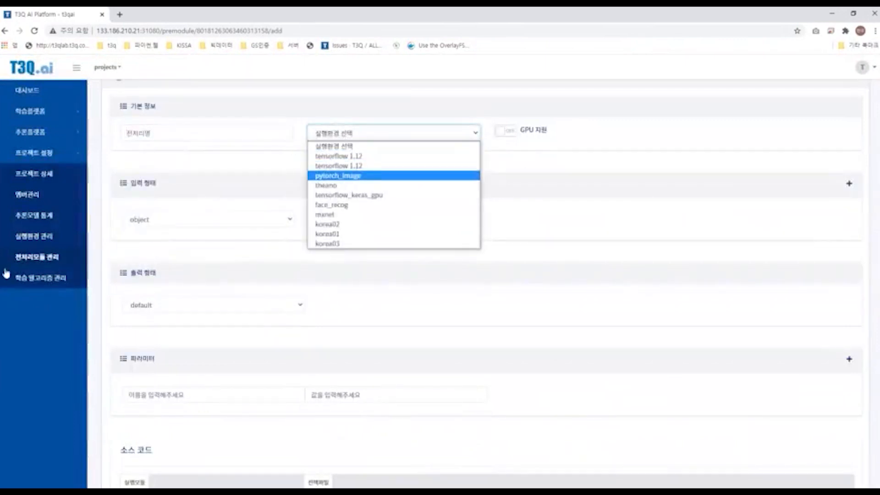
left_click(354, 157)
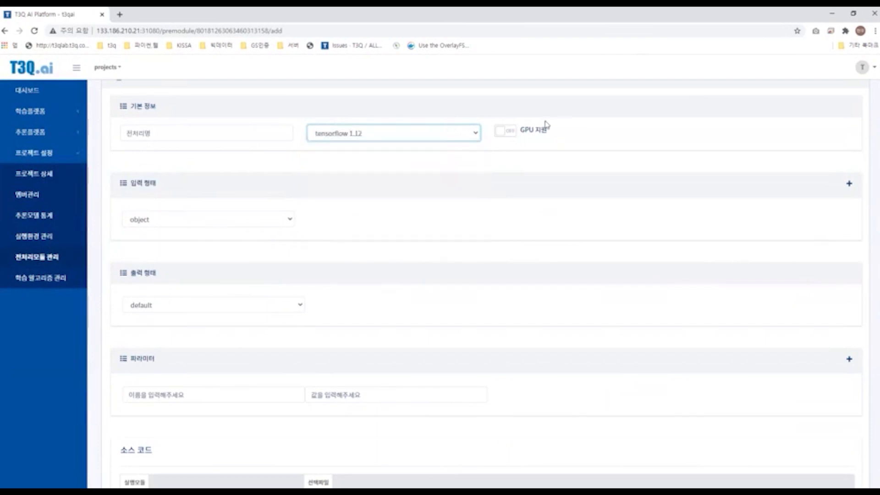
Step: Set the preprocessing module's input type to float64
scroll(379, 157, "up", 1)
left_click(242, 266)
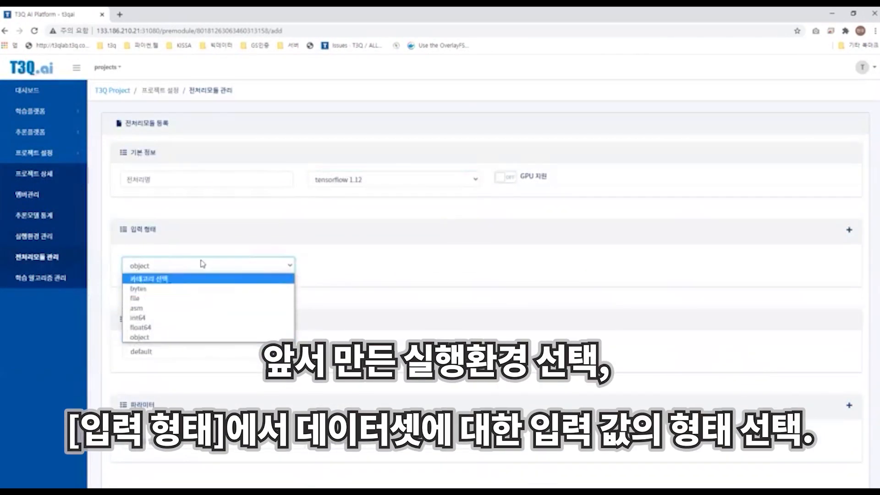
left_click(179, 265)
left_click(135, 273)
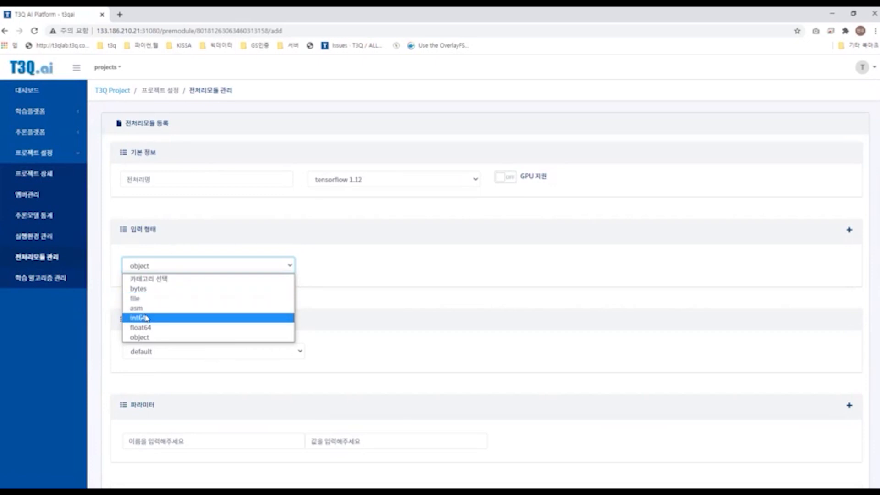
left_click(173, 318)
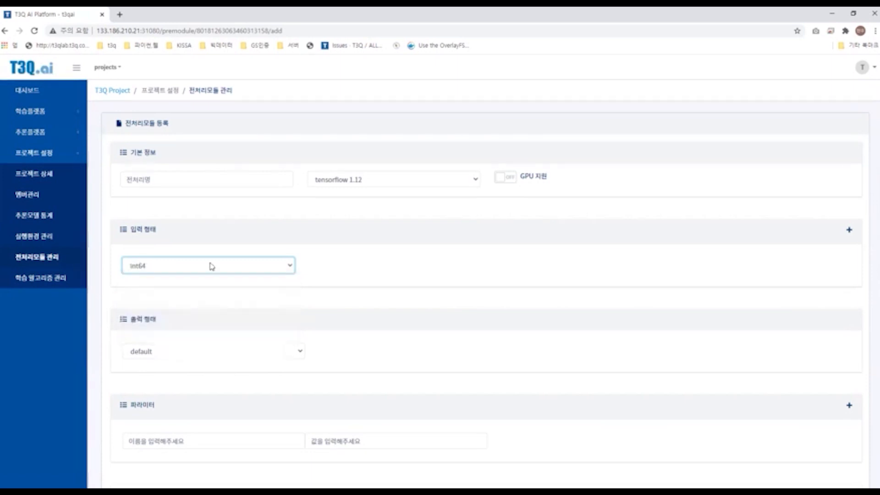
left_click(207, 270)
left_click(149, 328)
left_click(164, 266)
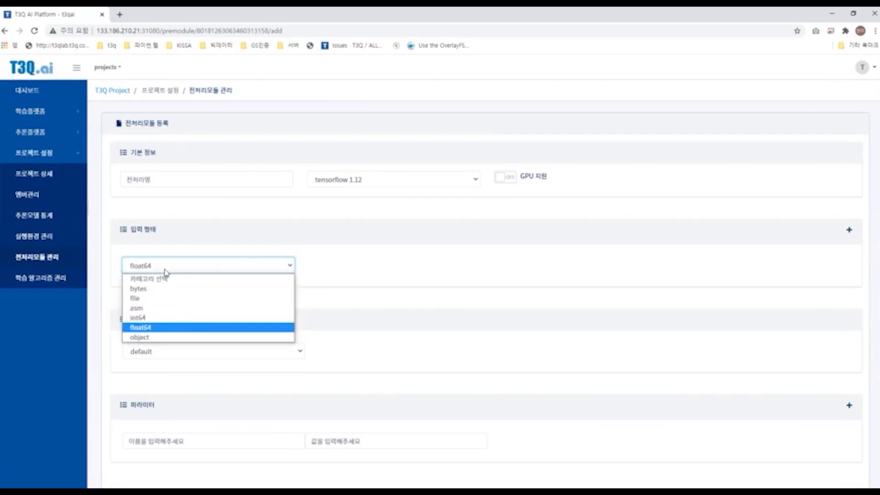
left_click(180, 271)
Step: Set the preprocessing module's output type to pkl
scroll(431, 297, "down", 1)
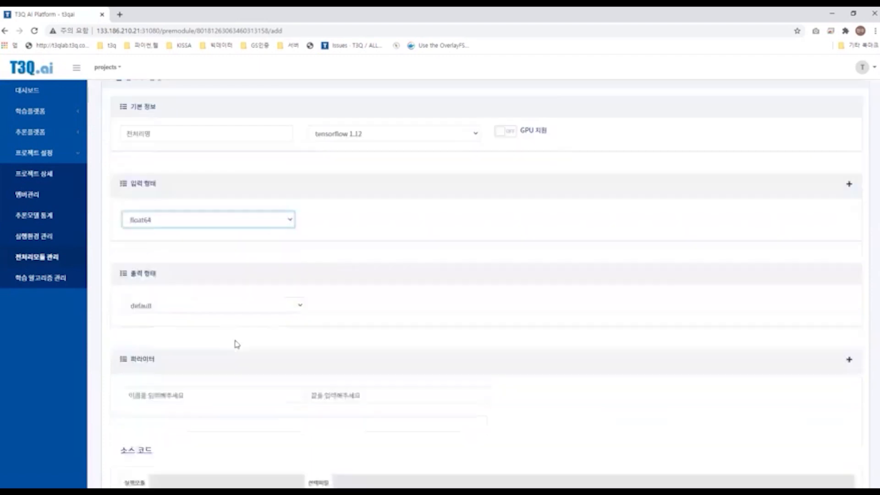
left_click(249, 305)
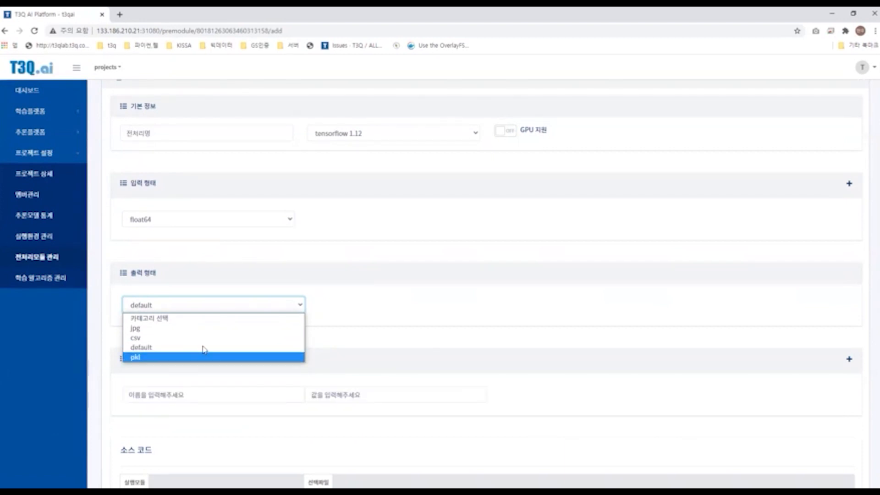
left_click(177, 357)
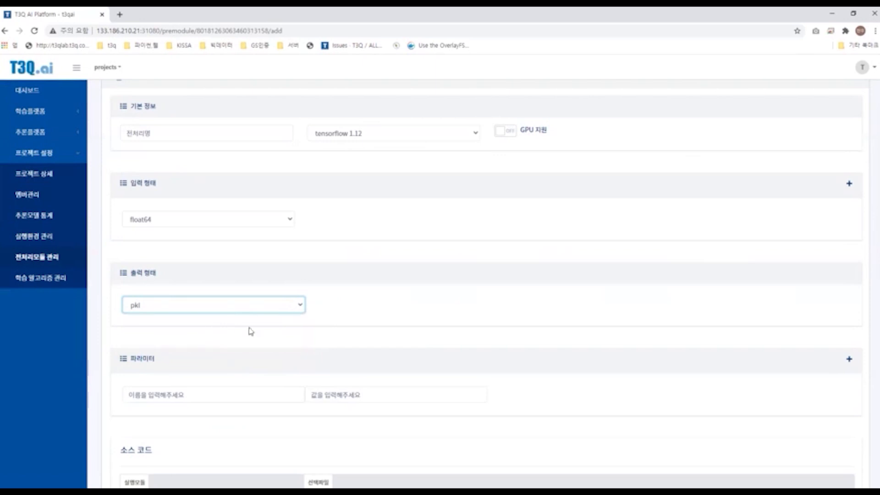
Step: Examine the parameter section of the new preprocessing module form
scroll(249, 329, "down", 3)
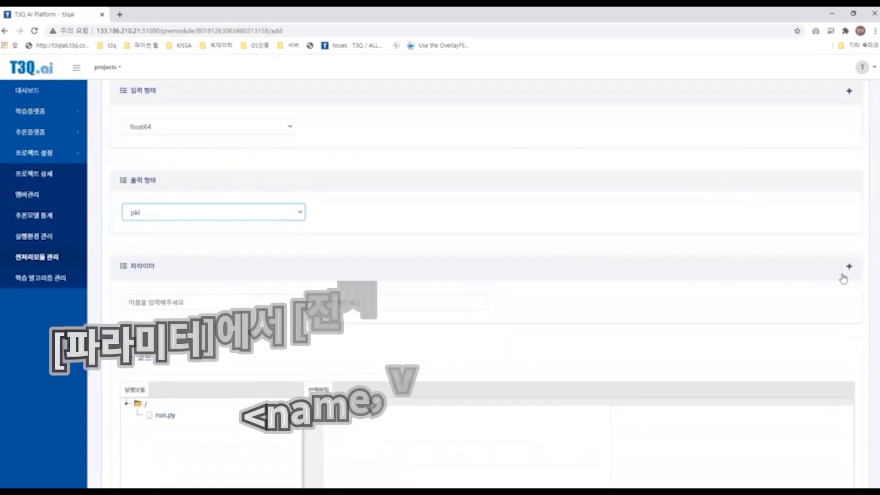
left_click(268, 304)
left_click(355, 305)
left_click(211, 303)
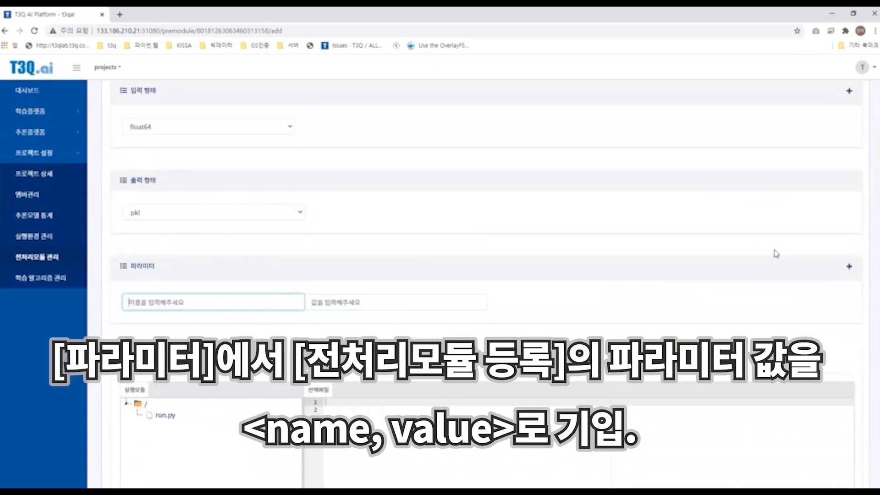
scroll(193, 383, "down", 1)
scroll(131, 160, "up", 4)
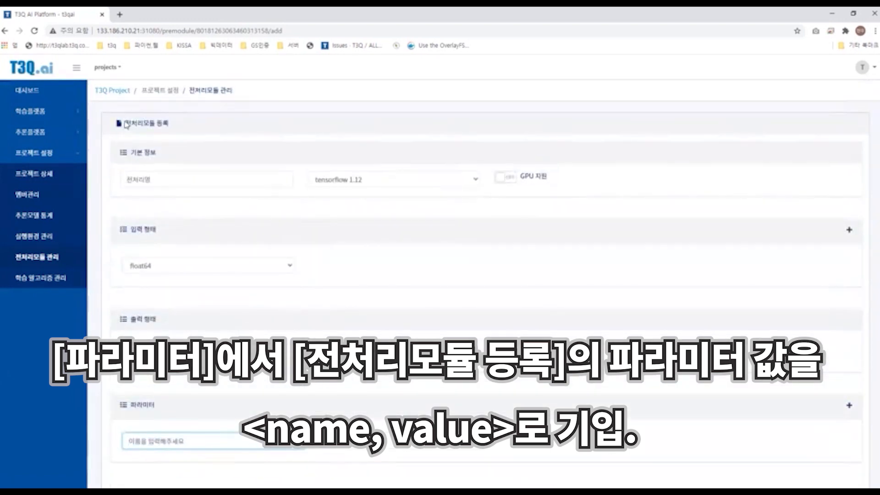
left_click_drag(125, 123, 156, 124)
scroll(287, 331, "down", 2)
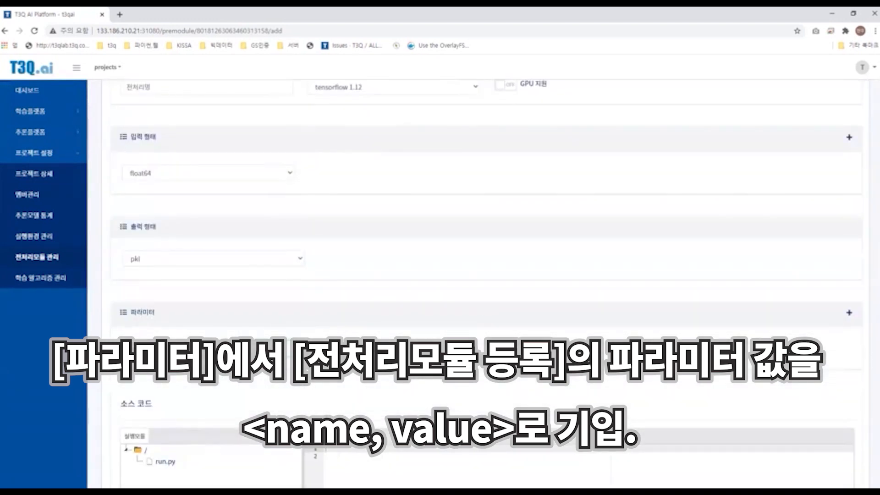
scroll(232, 293, "down", 2)
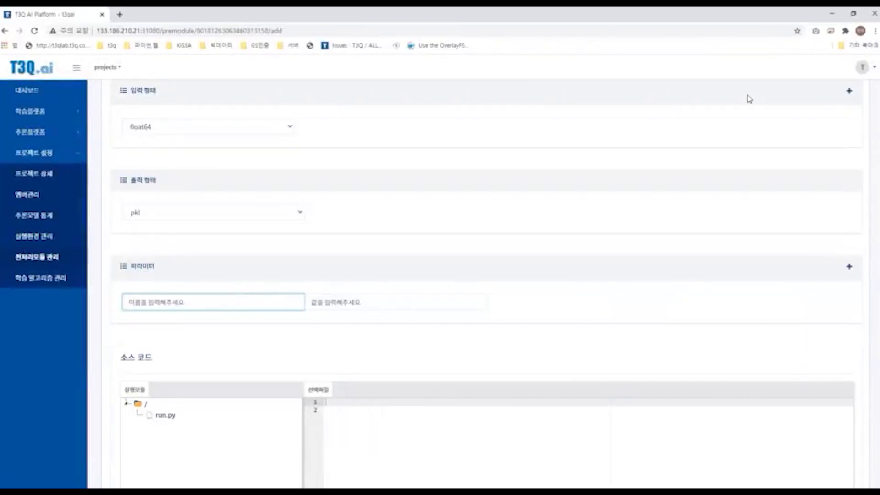
Step: Add a parameter named image_x with value 1 and remove the empty extra parameter row
left_click(271, 305)
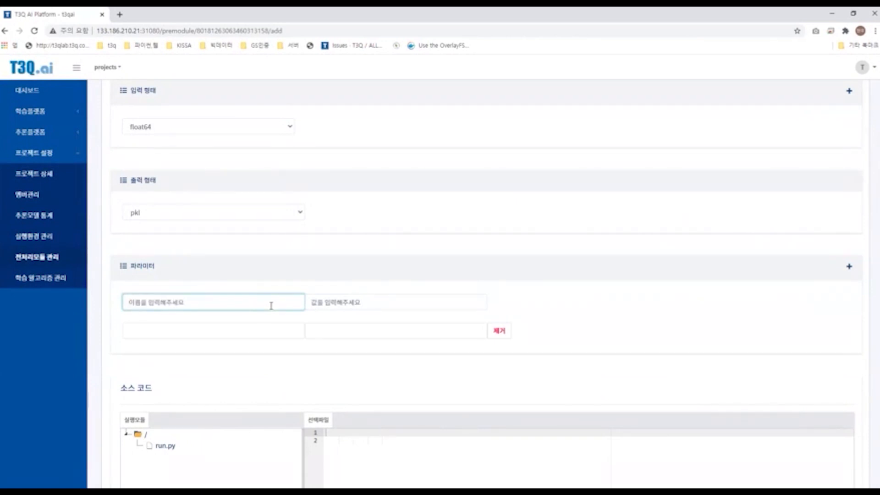
type("image_x")
key("Tab")
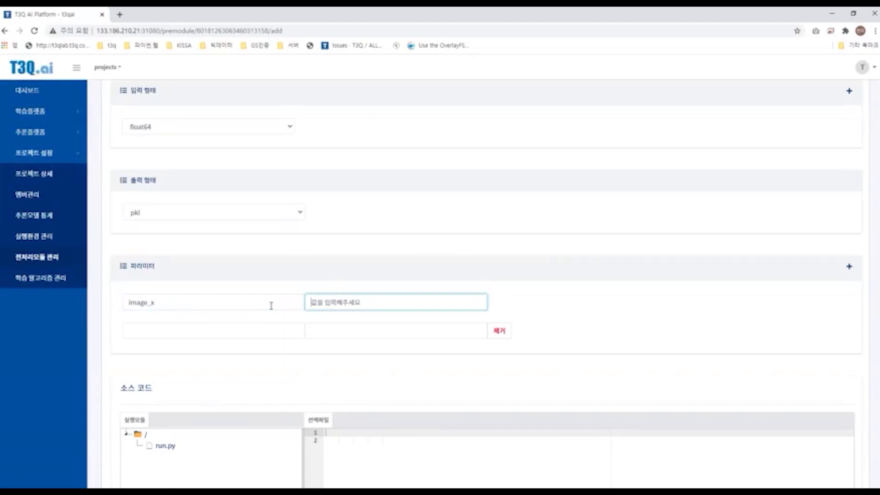
type("1")
key("Tab")
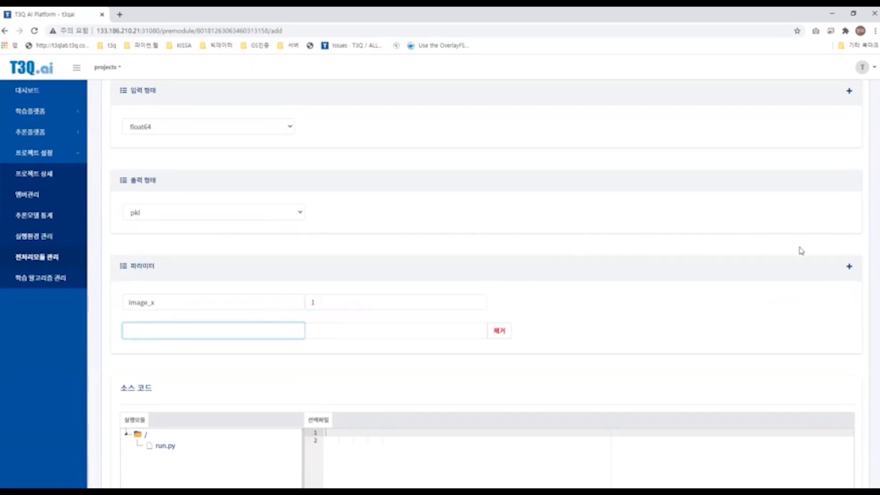
double_click(212, 304)
scroll(177, 407, "down", 1)
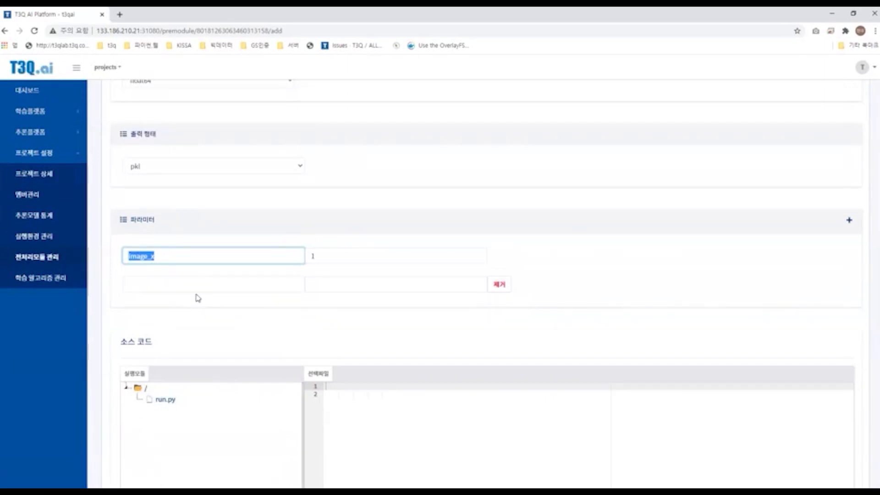
left_click(498, 287)
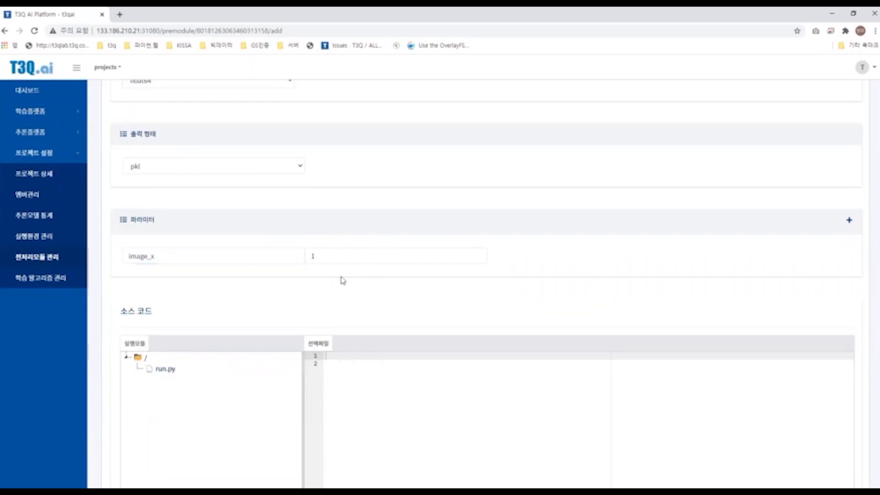
Step: Open run.py in the source code section to display its template code
scroll(408, 250, "up", 4)
scroll(408, 250, "down", 5)
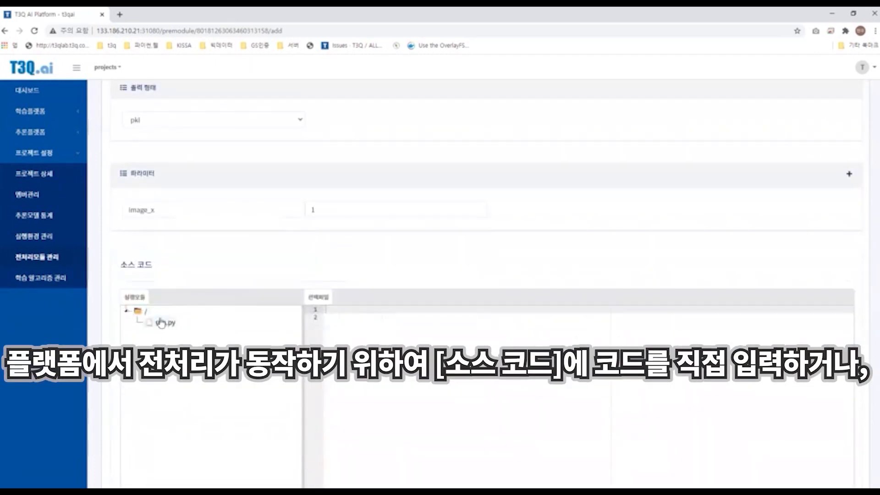
scroll(204, 229, "down", 2)
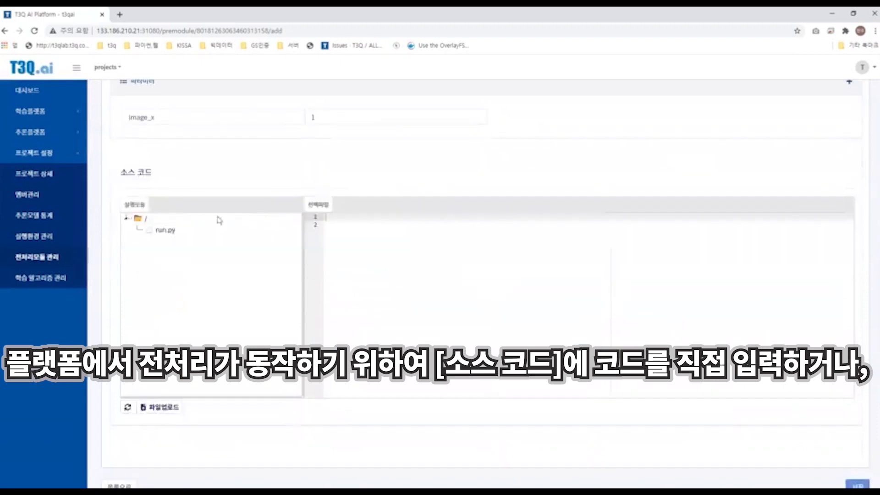
left_click(154, 230)
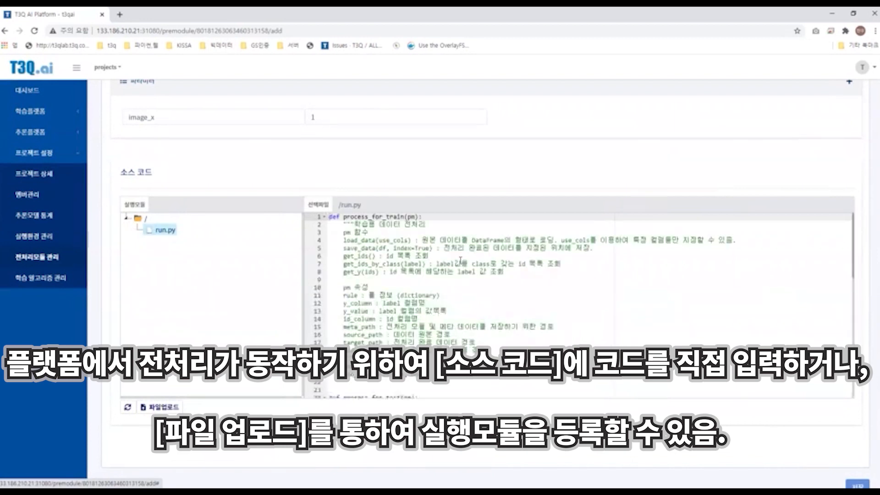
scroll(460, 260, "down", 1)
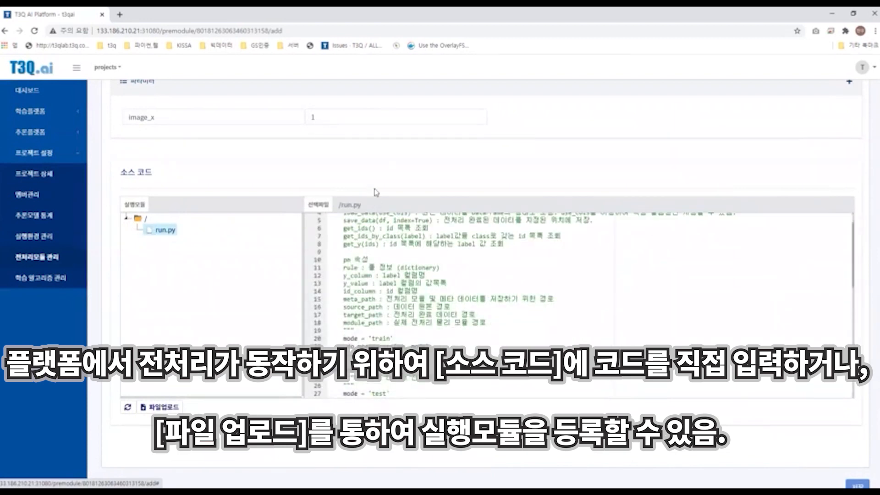
scroll(410, 217, "up", 1)
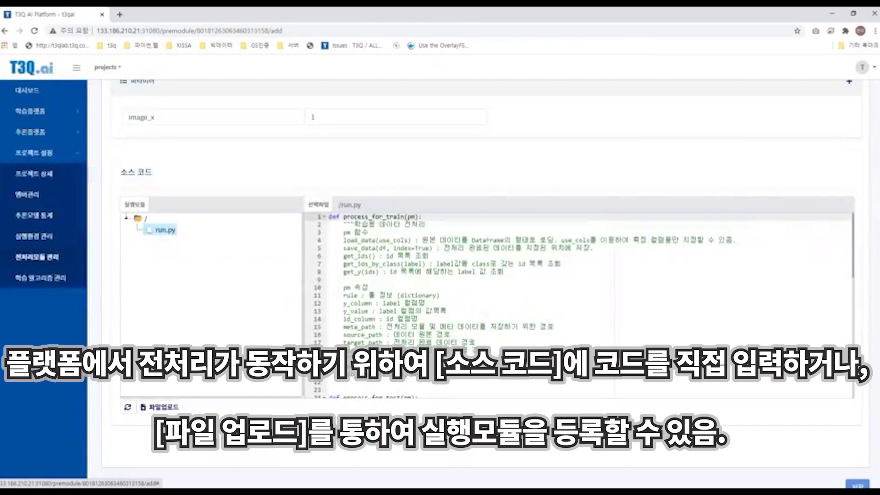
scroll(381, 166, "down", 1)
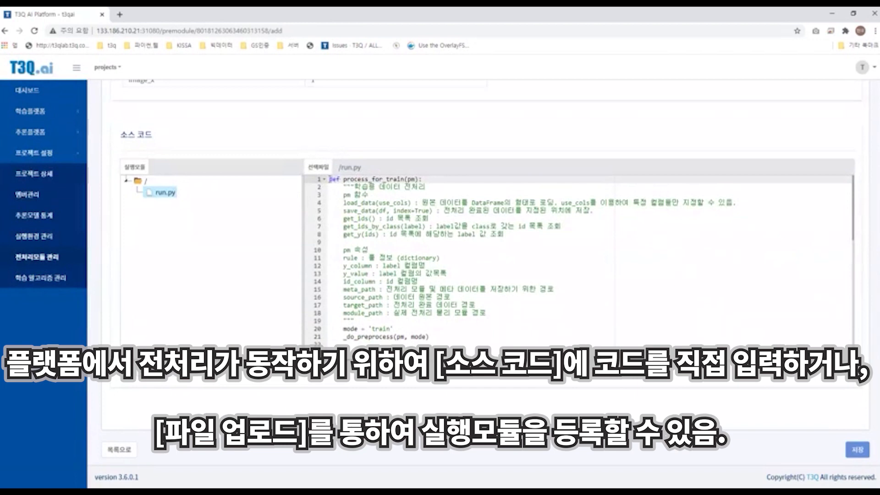
Step: Read through the run.py template functions such as process_for_train, process_for_test, init_svc and transform
left_click_drag(330, 179, 438, 181)
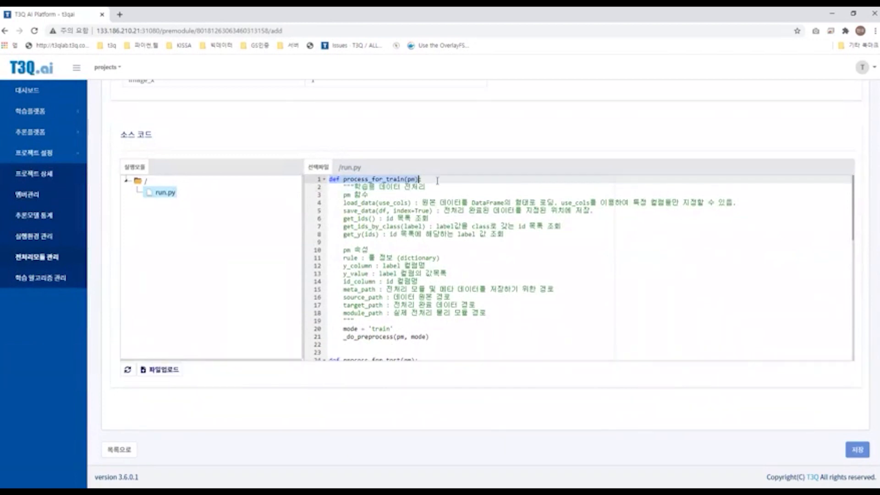
left_click(432, 180)
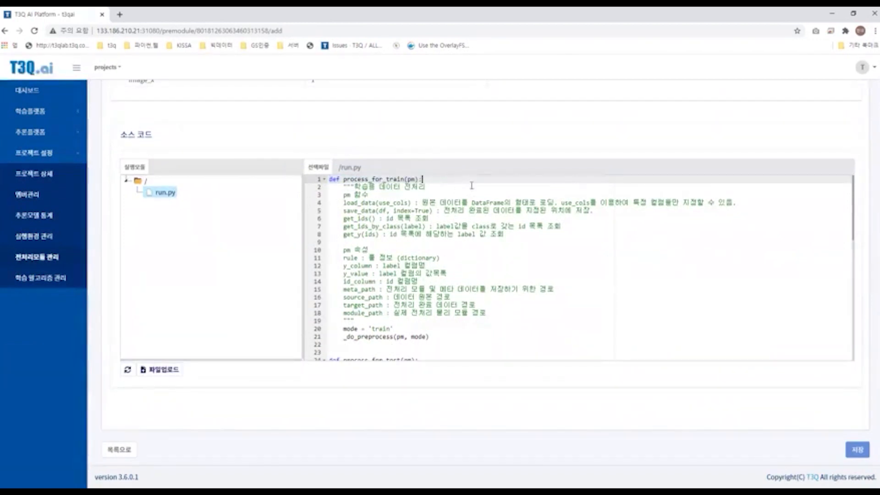
scroll(466, 215, "down", 1)
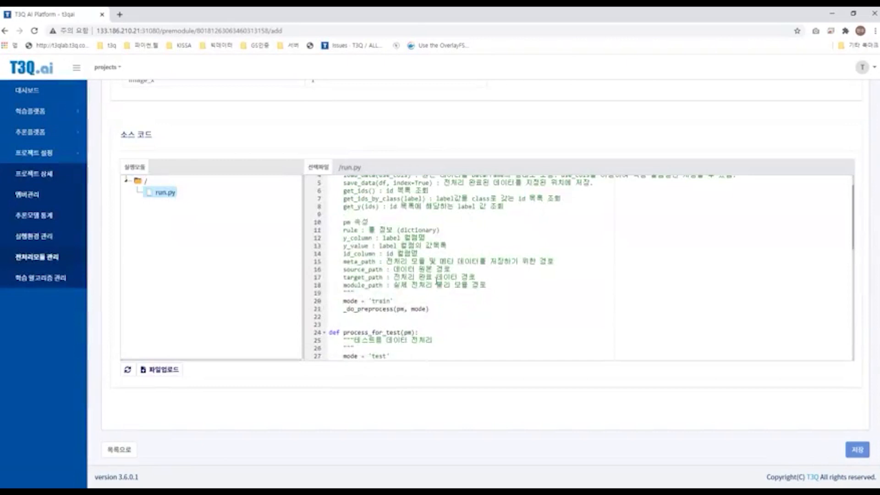
scroll(426, 238, "up", 1)
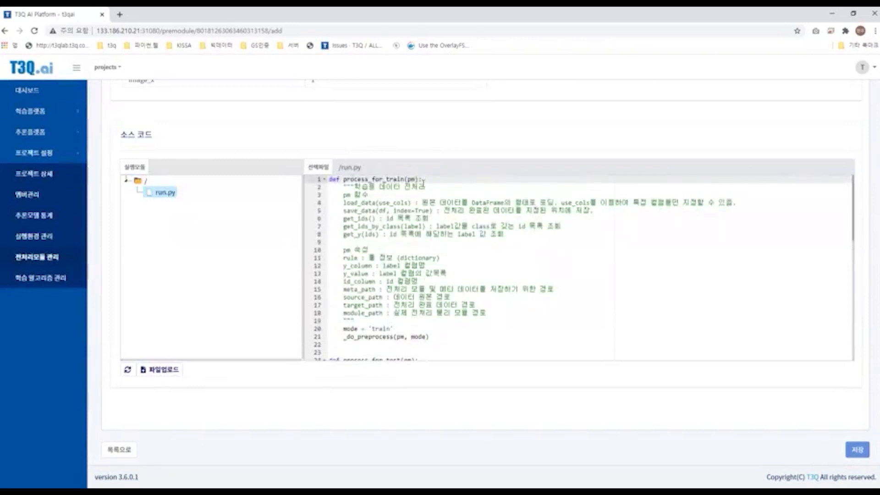
left_click(428, 187)
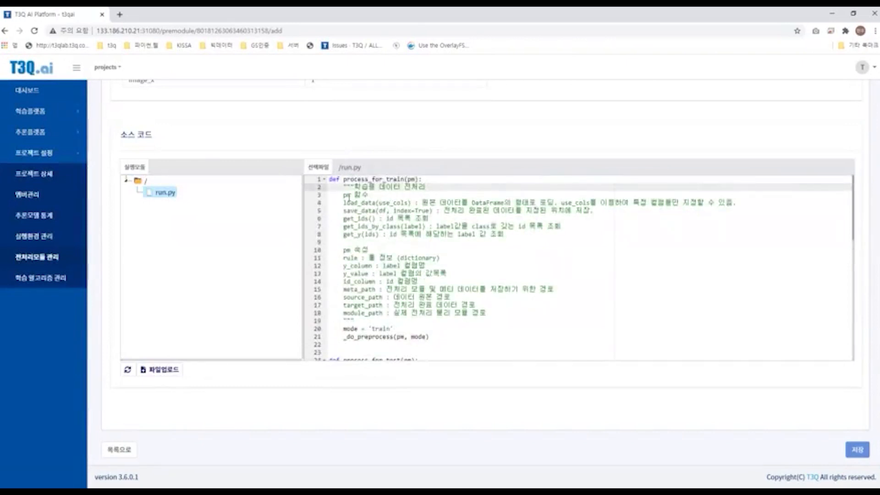
left_click_drag(428, 187, 477, 252)
left_click_drag(480, 282, 479, 324)
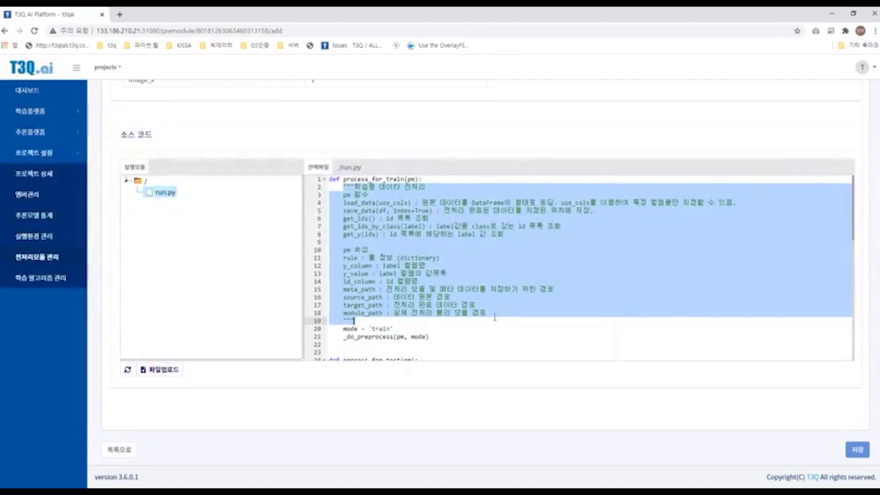
left_click(479, 324)
left_click_drag(353, 321, 452, 181)
left_click(347, 187)
left_click(452, 181)
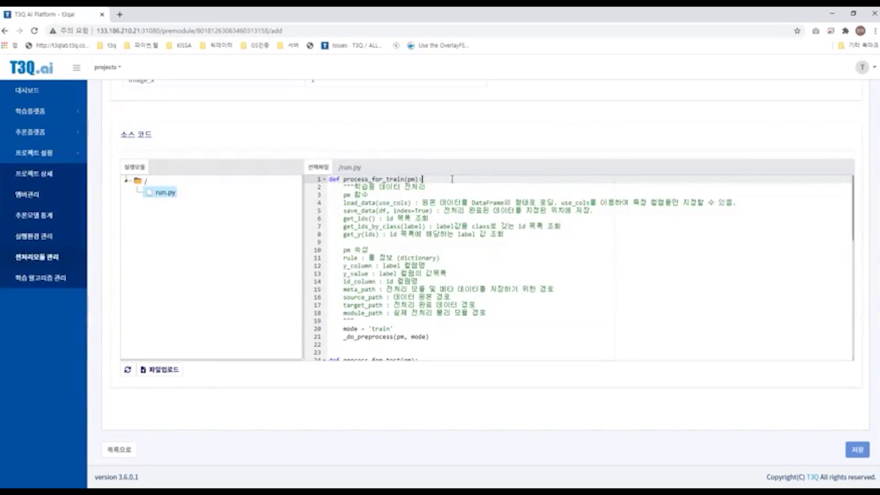
scroll(351, 188, "down", 2)
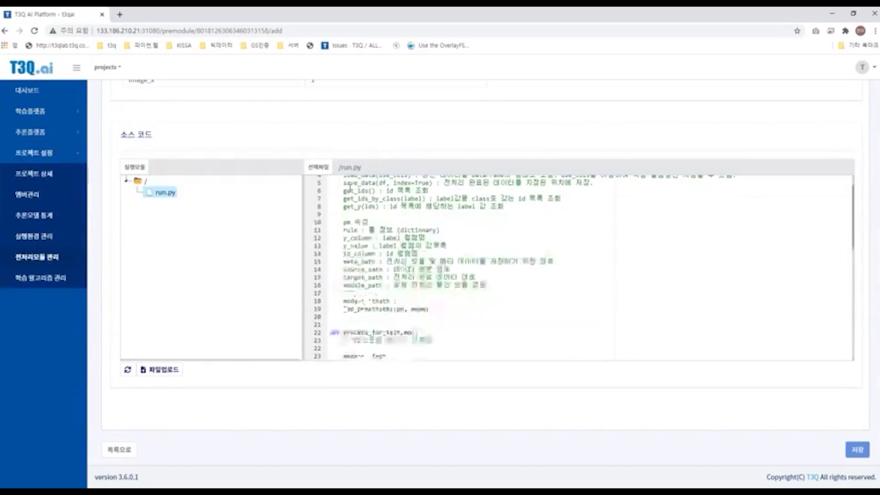
scroll(351, 188, "up", 2)
left_click_drag(345, 180, 431, 180)
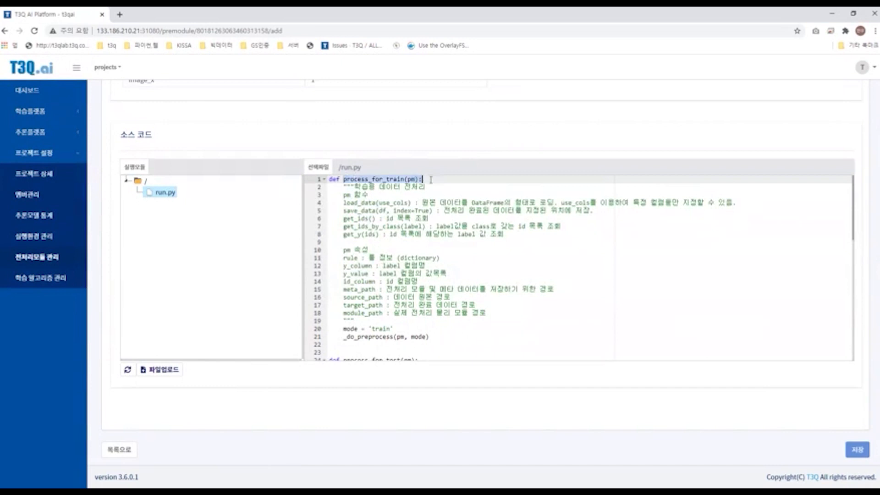
scroll(385, 304, "down", 5)
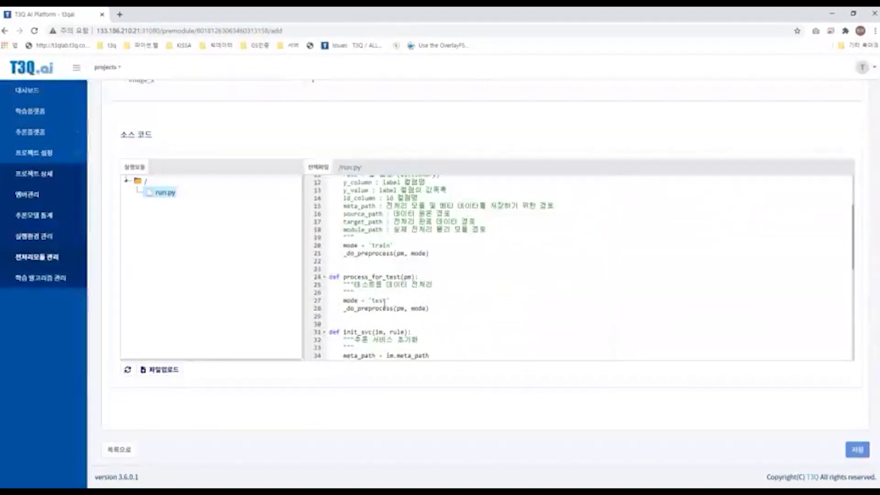
left_click(420, 277)
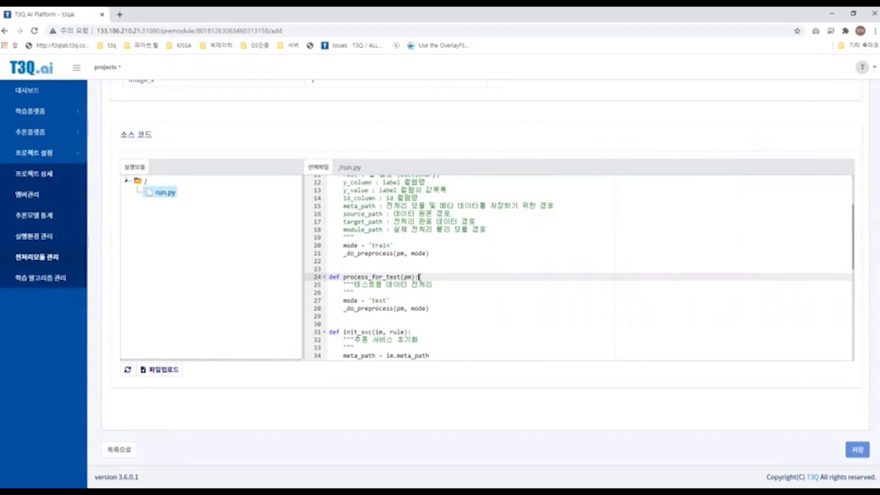
left_click_drag(419, 277, 343, 278)
scroll(431, 286, "down", 1)
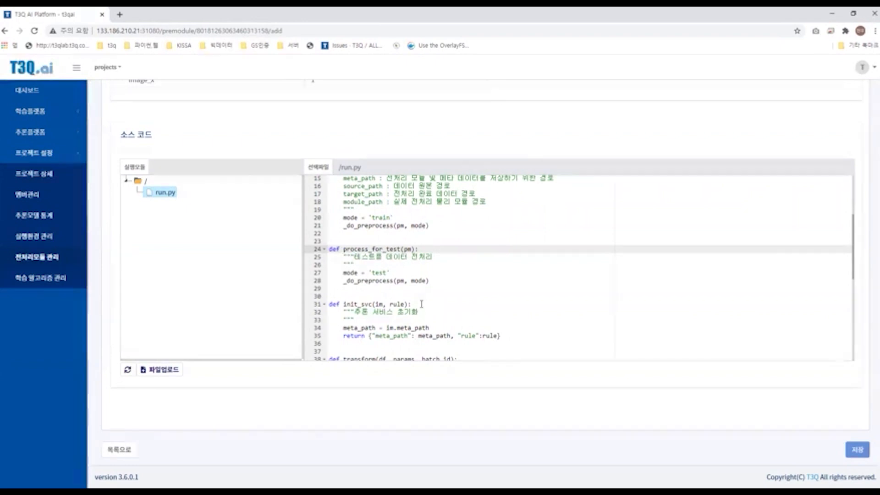
scroll(464, 286, "down", 1)
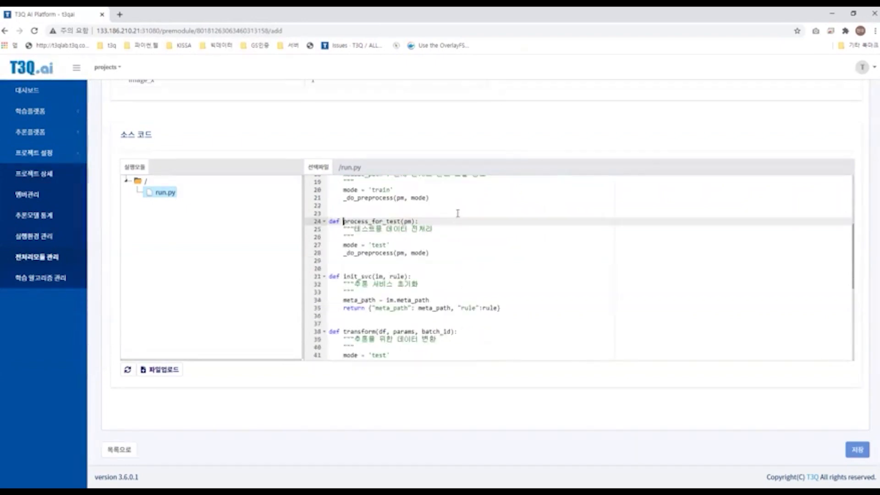
scroll(437, 247, "down", 3)
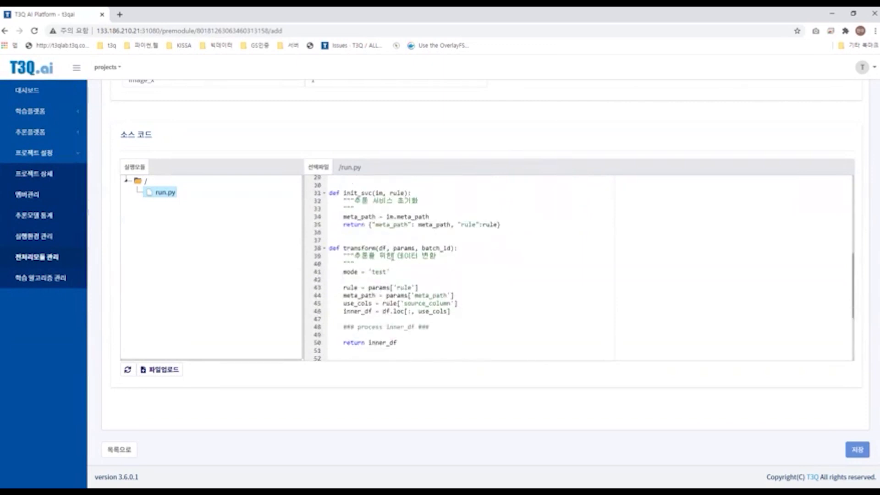
scroll(438, 257, "up", 10)
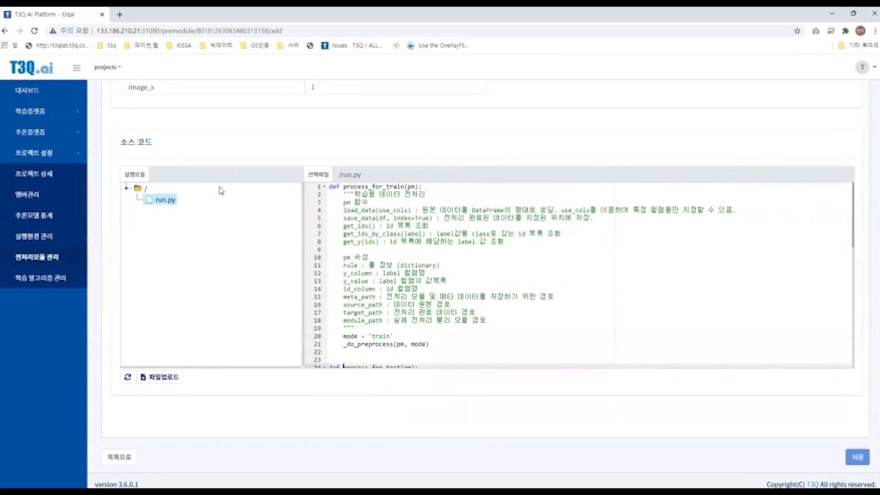
scroll(222, 191, "up", 3)
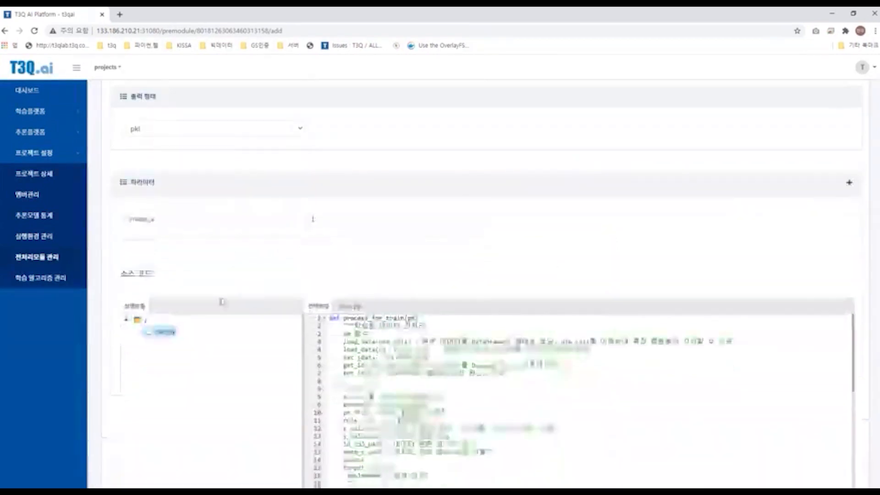
scroll(222, 301, "down", 2)
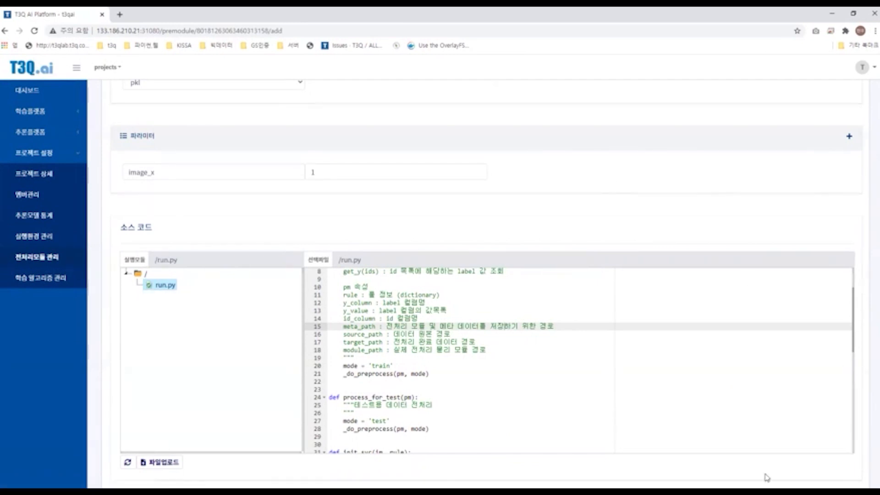
scroll(658, 466, "down", 2)
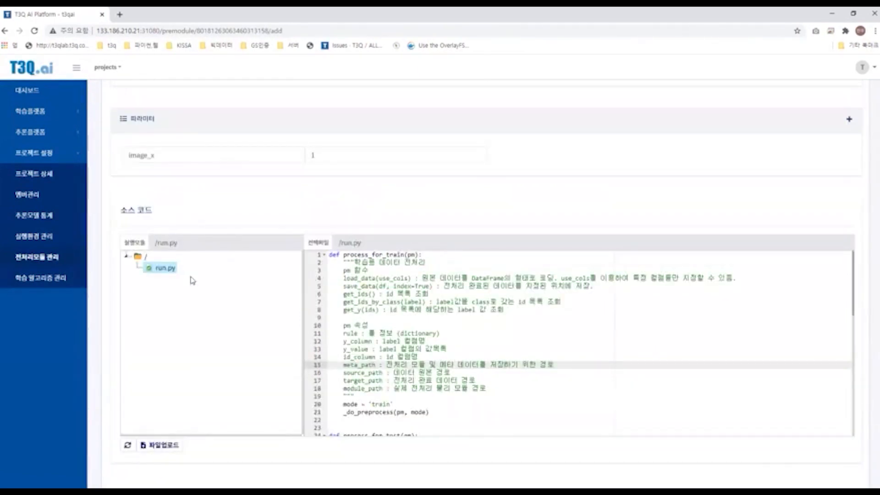
scroll(193, 281, "up", 6)
Step: Go back to preprocessing module management
left_click(37, 257)
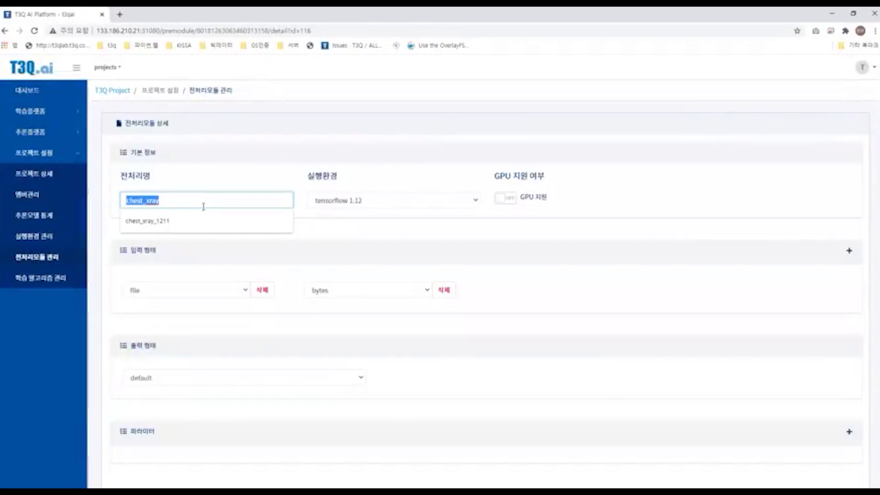
Step: Scroll through the chest_xray preprocessing module's details down to its source code
left_click(222, 227)
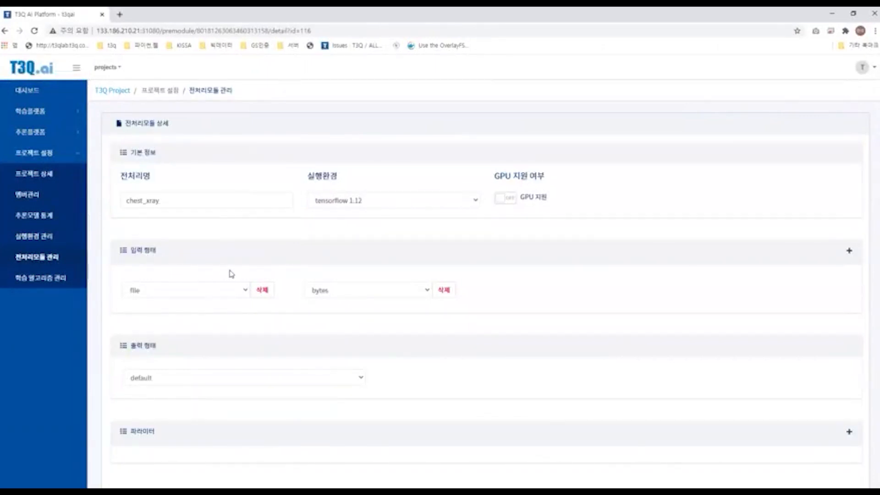
scroll(516, 312, "down", 1)
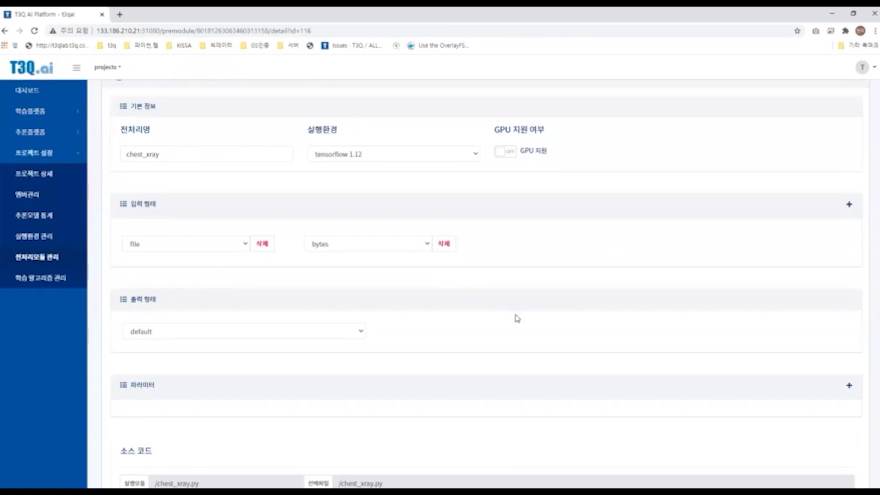
scroll(517, 318, "down", 7)
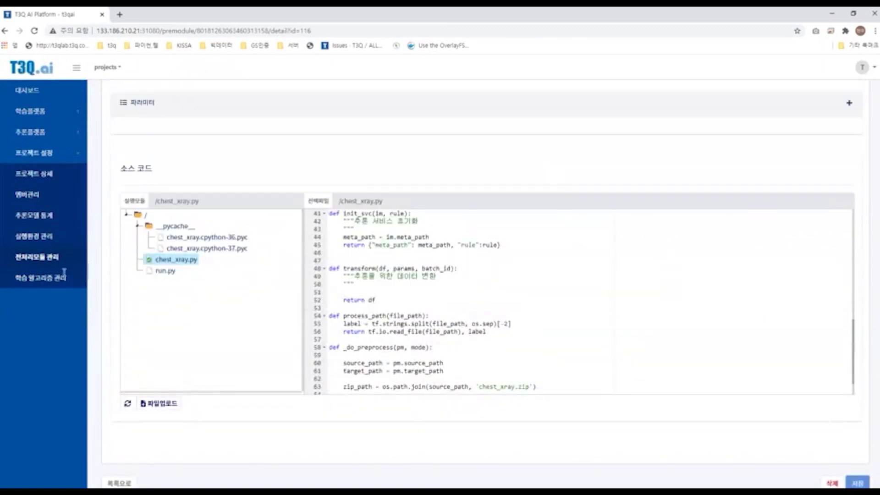
Step: Start registering a learning algorithm with category Classification, execution environment tensorflow 1.12, and GPU support turned on
left_click(63, 277)
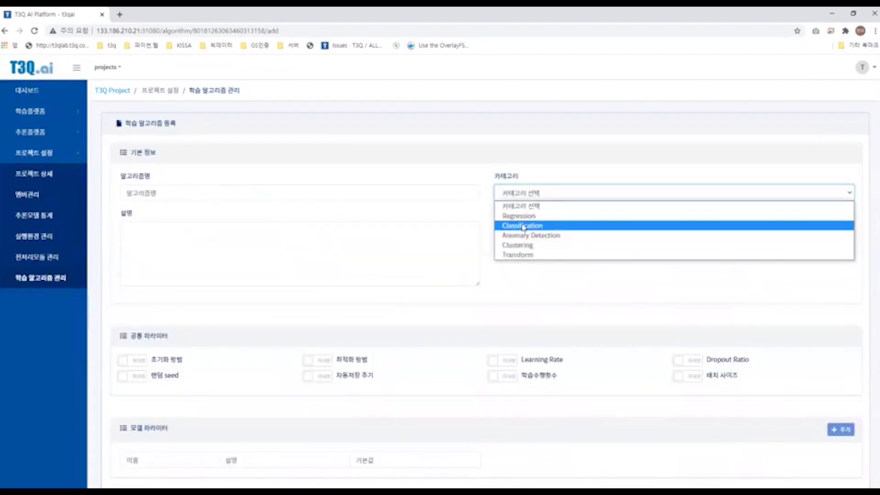
left_click(523, 227)
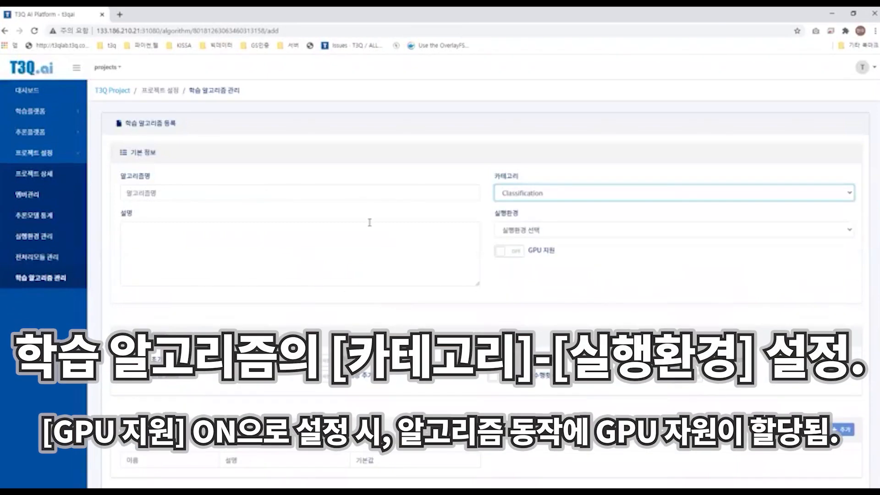
left_click(525, 230)
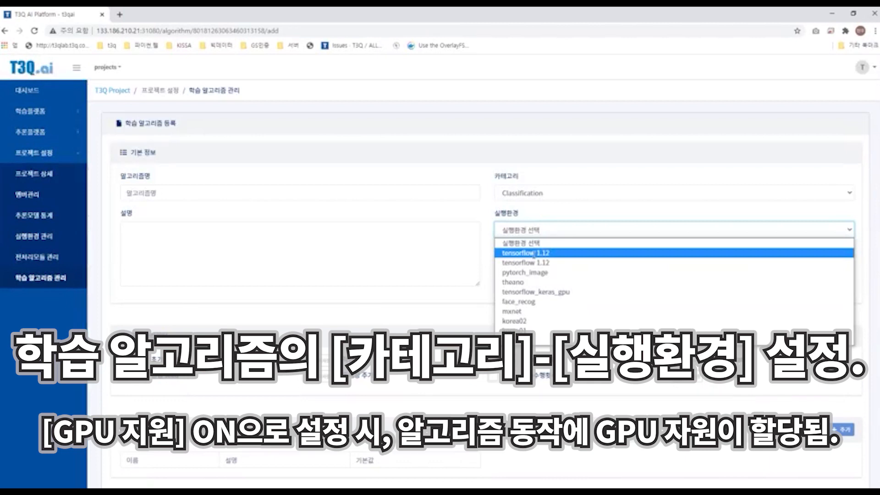
left_click(534, 253)
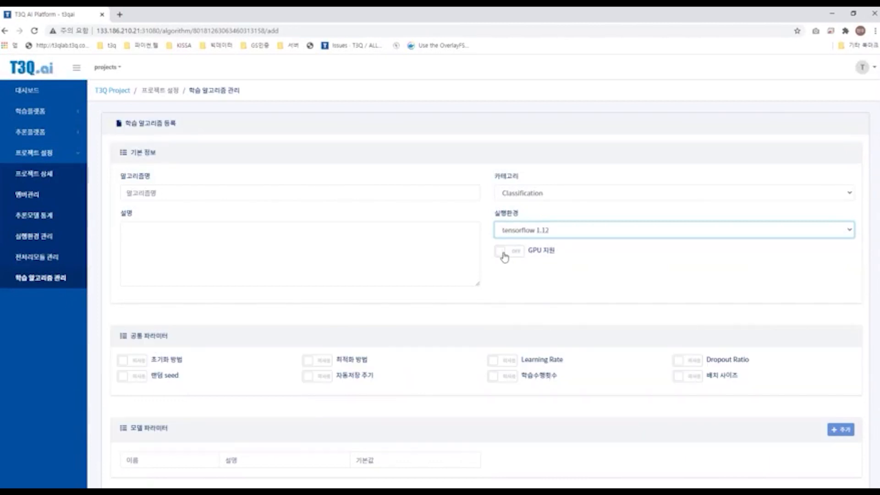
left_click(504, 255)
left_click_drag(553, 254, 575, 258)
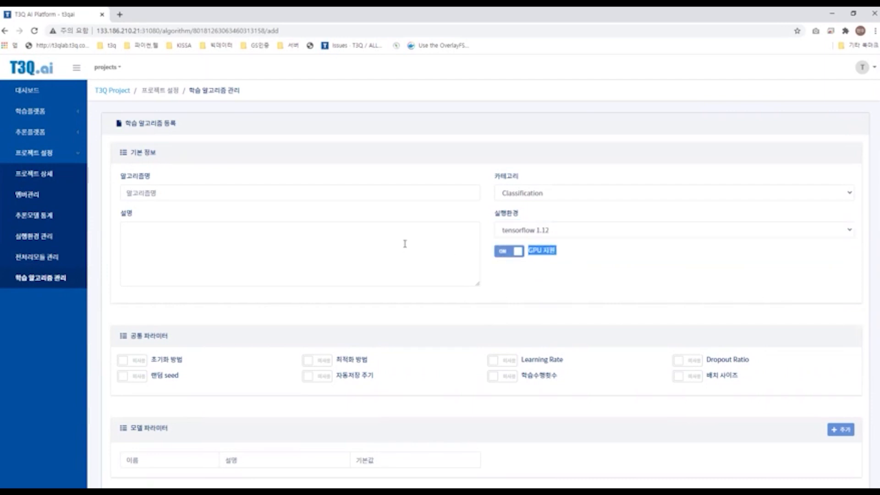
Step: Enable all eight common parameters, including 초기화 방법, 랜덤 seed, Learning Rate, Dropout Ratio and 배치 사이즈
scroll(402, 232, "down", 2)
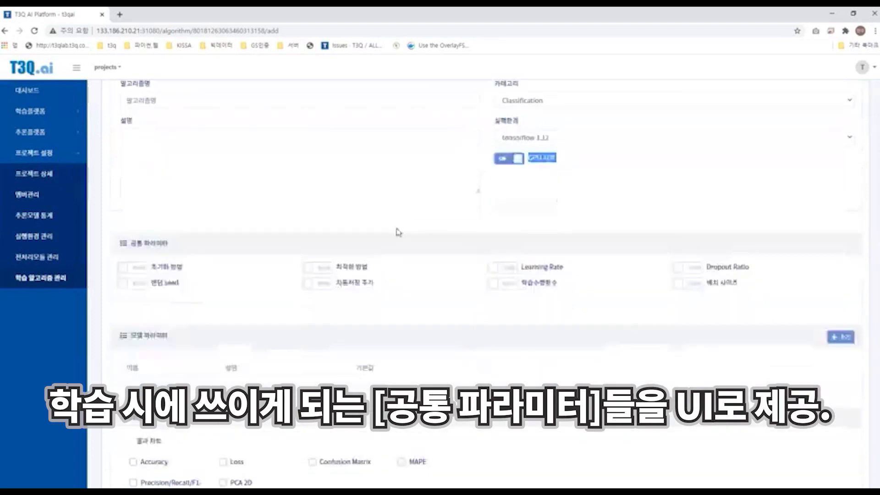
left_click(133, 269)
left_click(134, 282)
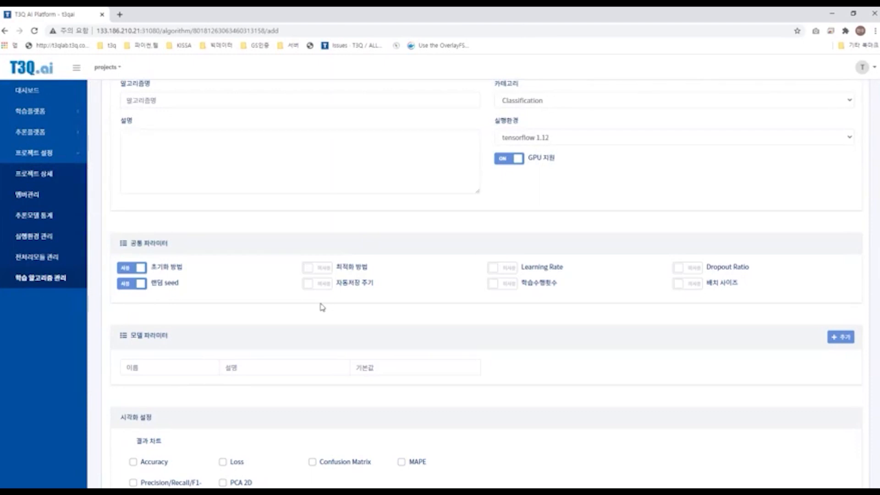
left_click(318, 268)
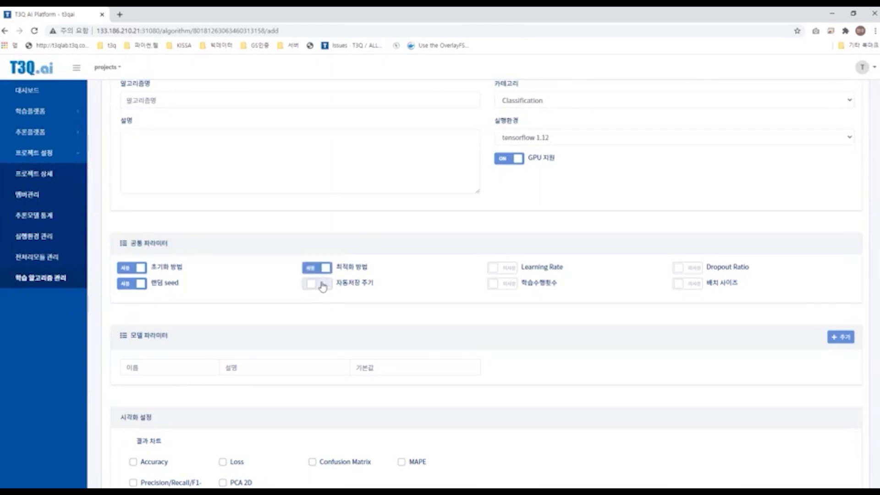
left_click(323, 284)
left_click(493, 268)
left_click(493, 283)
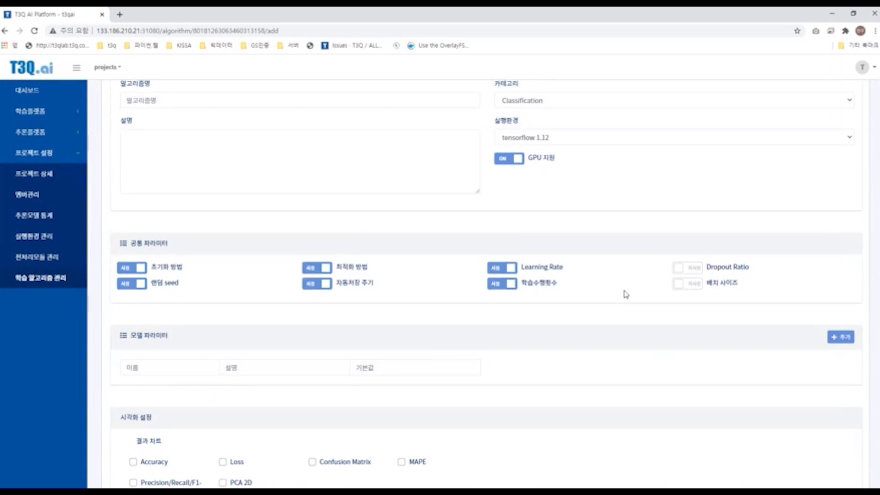
left_click(679, 268)
left_click(680, 283)
left_click_drag(706, 267, 750, 275)
left_click_drag(564, 269, 522, 266)
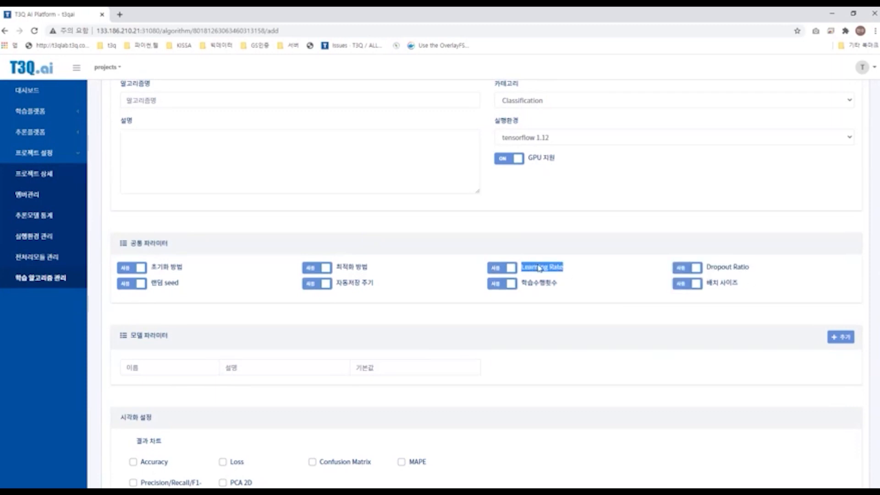
left_click(744, 283)
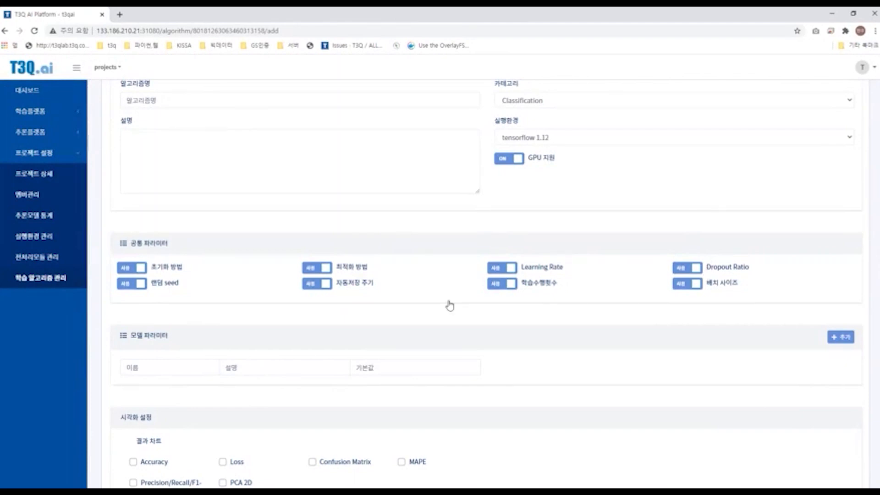
Step: Add a model parameter named image_x with description image_x and default value 1, removing the extra empty row
left_click(186, 366)
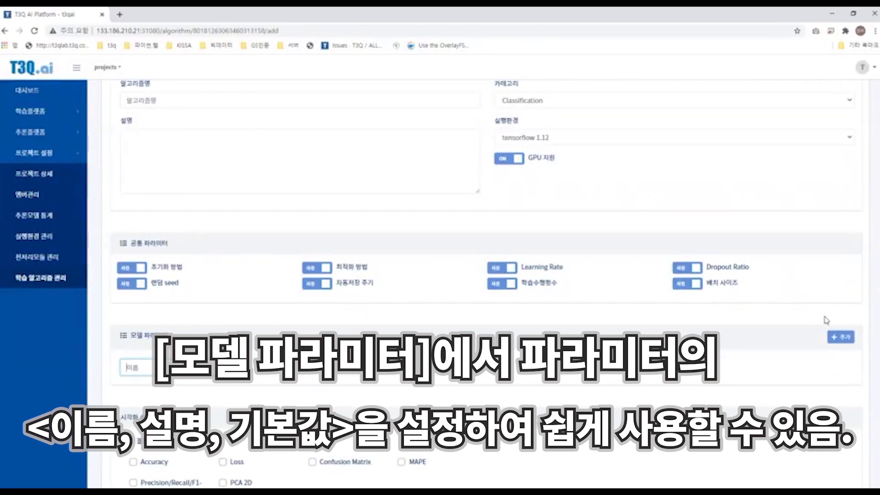
scroll(825, 320, "down", 1)
left_click(832, 294)
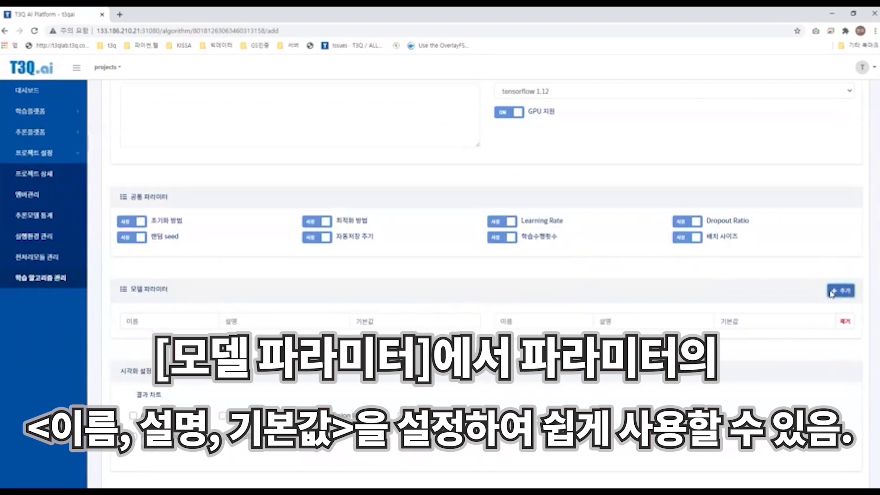
left_click(174, 321)
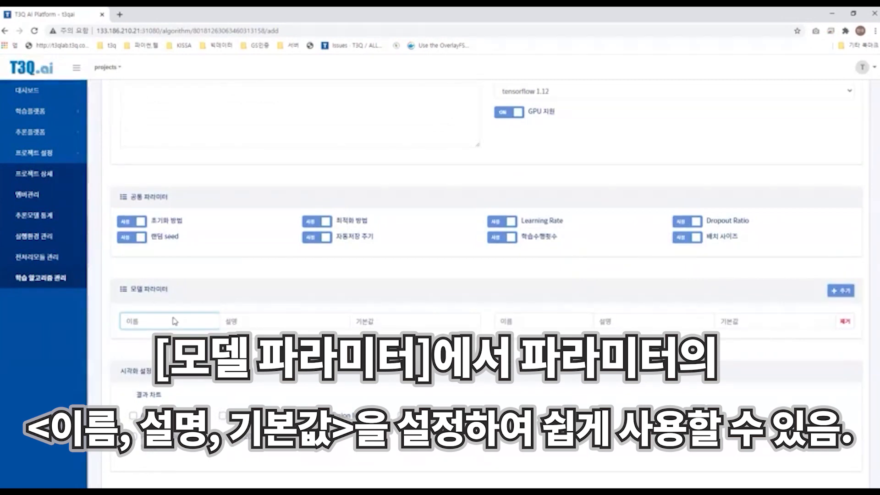
type("image_x")
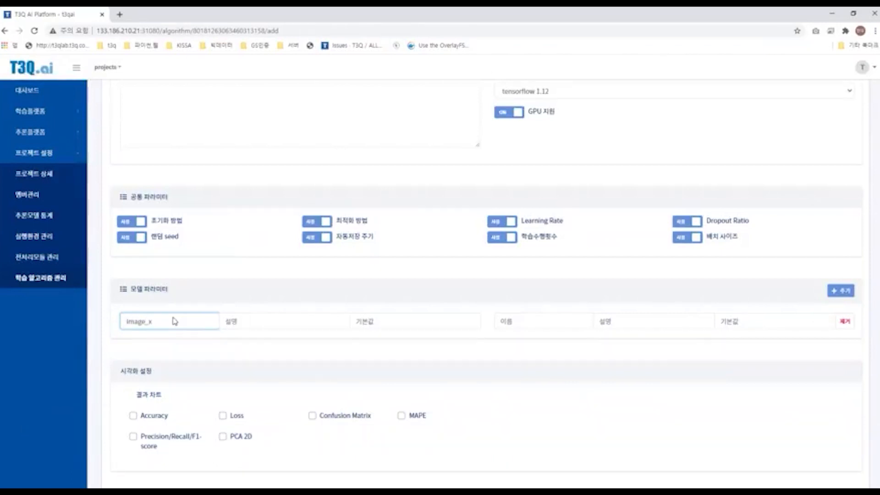
key("Tab")
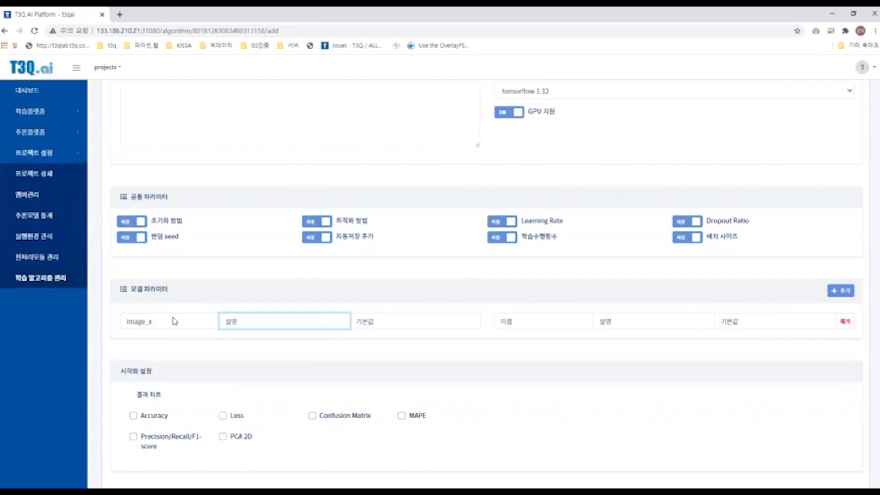
type("image_x")
key("Tab")
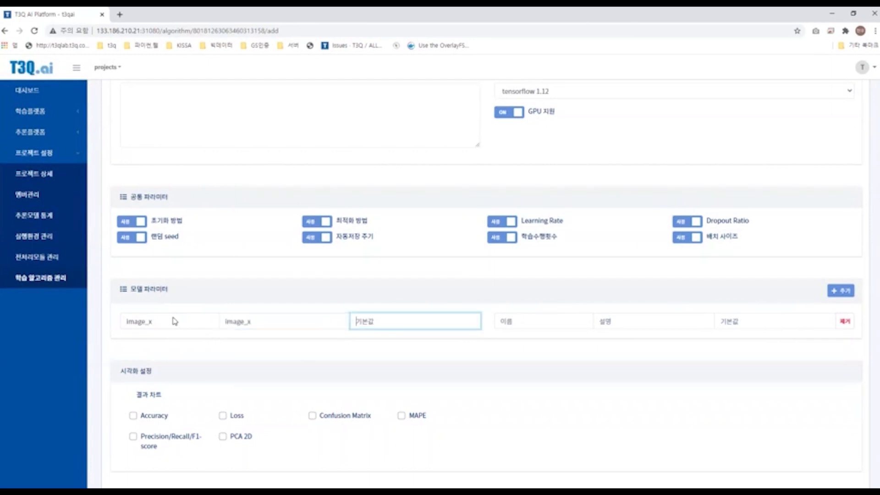
type("1")
key("Tab")
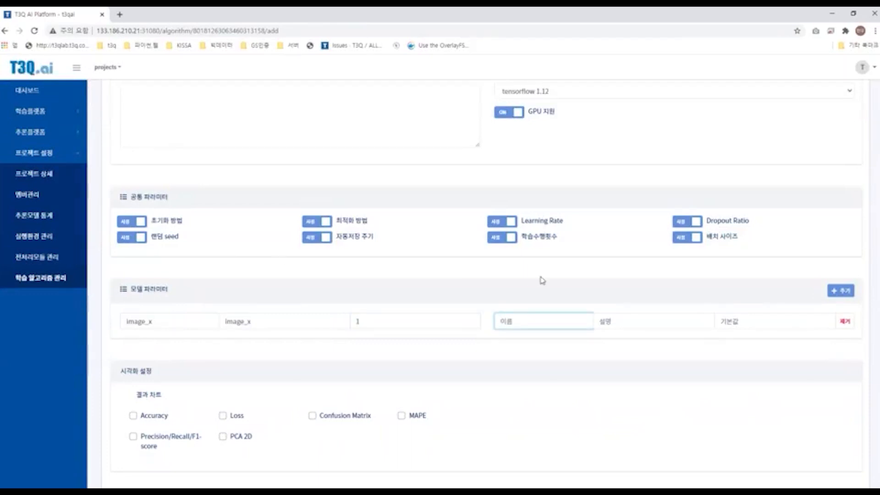
left_click(846, 321)
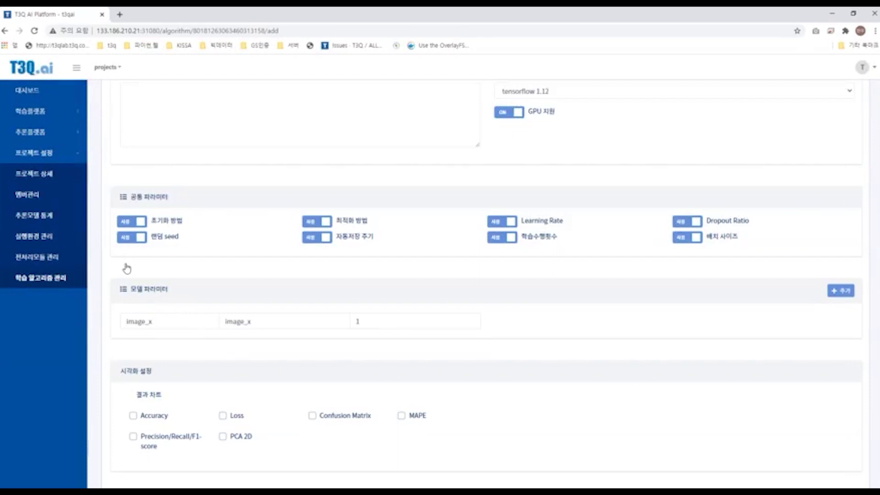
left_click(366, 324)
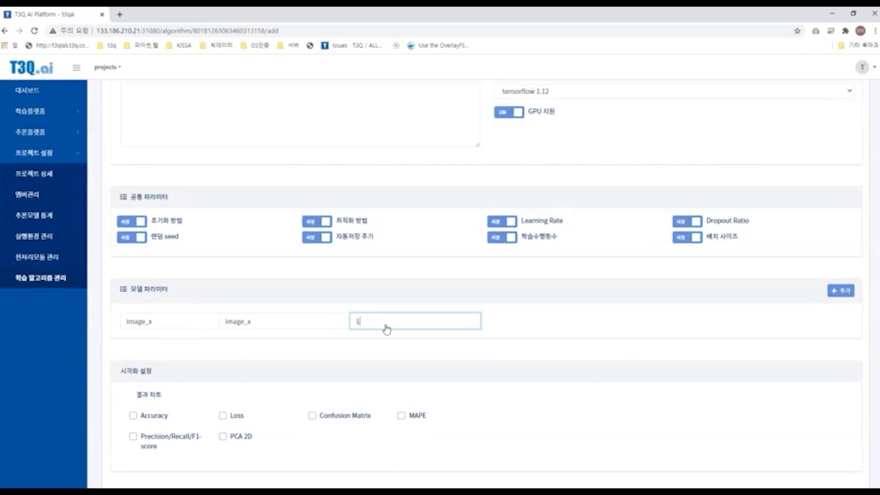
double_click(366, 326)
scroll(175, 279, "down", 1)
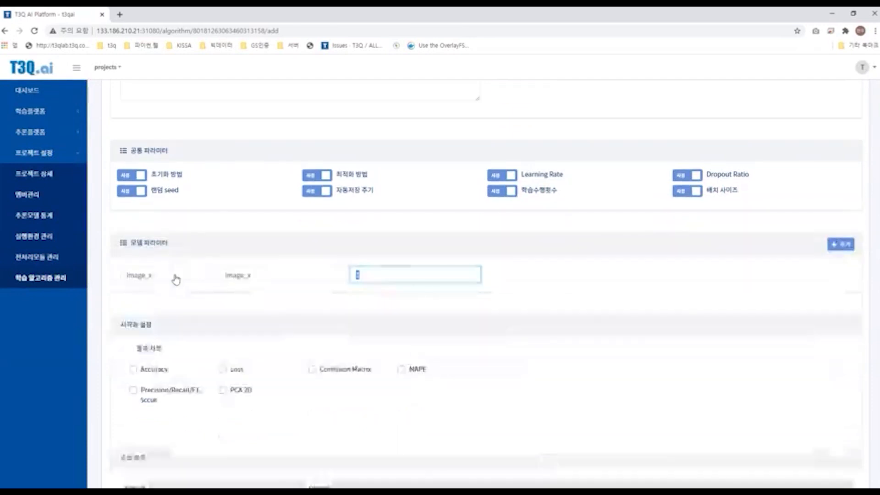
key("shift+Tab")
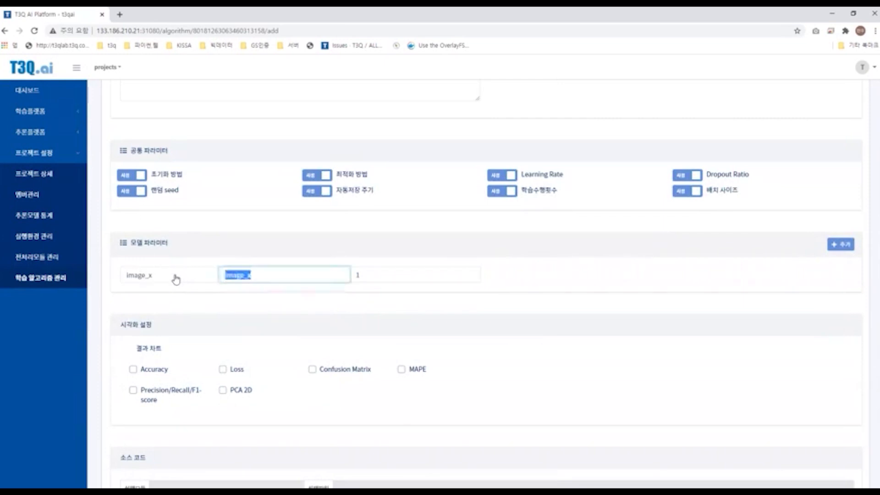
key("shift+Tab")
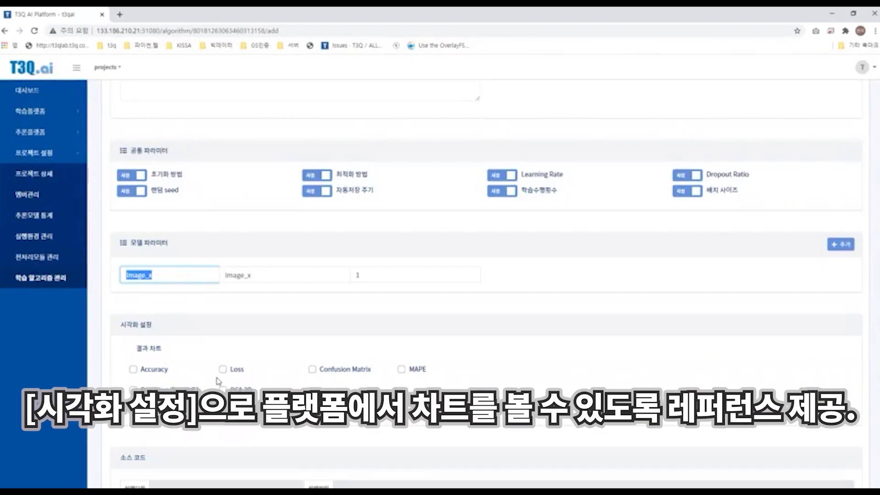
Step: Select the Accuracy, Loss, Confusion Matrix and Precision/Recall/F1-score result charts in the visualization settings
scroll(218, 381, "down", 1)
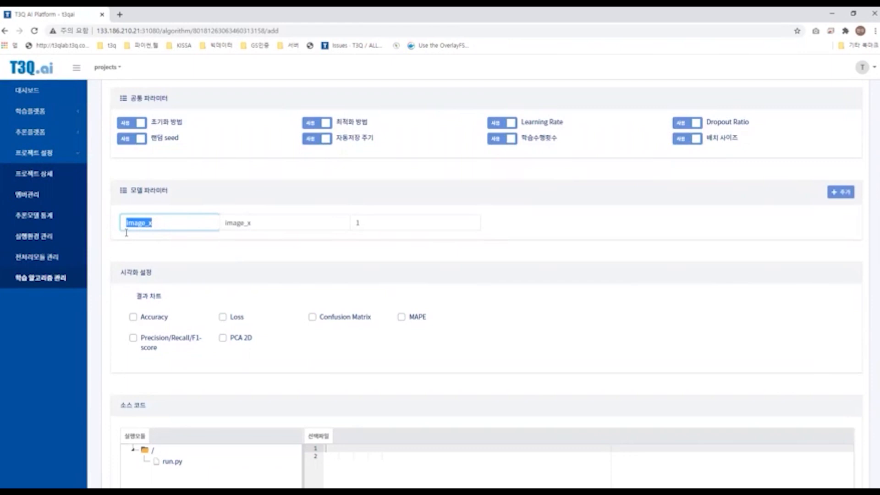
scroll(126, 233, "down", 1)
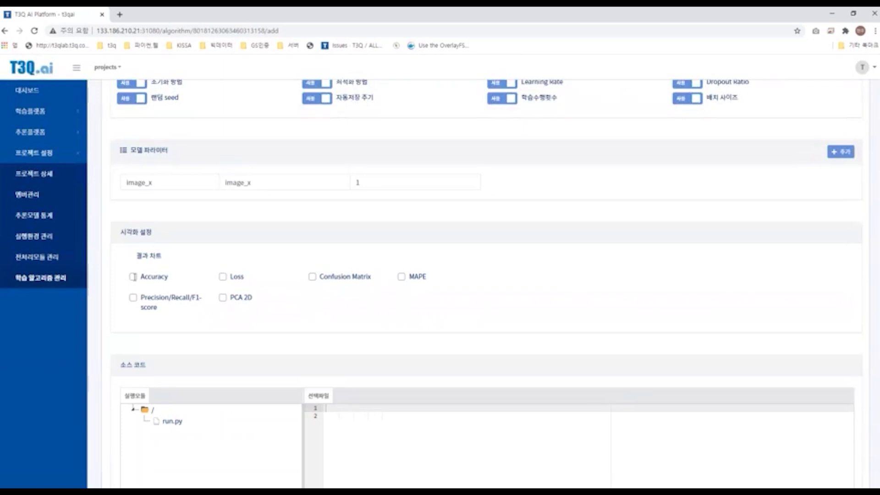
left_click(133, 276)
left_click(223, 276)
left_click(312, 277)
left_click(201, 303)
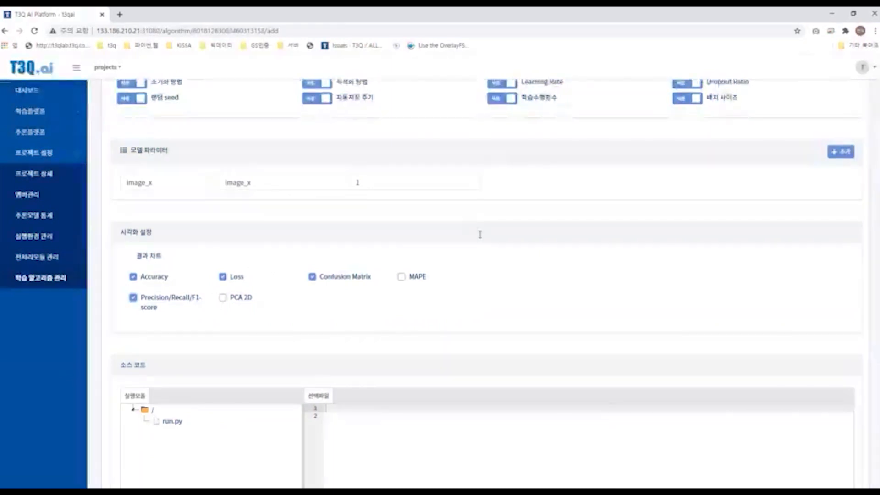
Step: Open run.py in the algorithm's source code section to display its template code
scroll(480, 235, "down", 2)
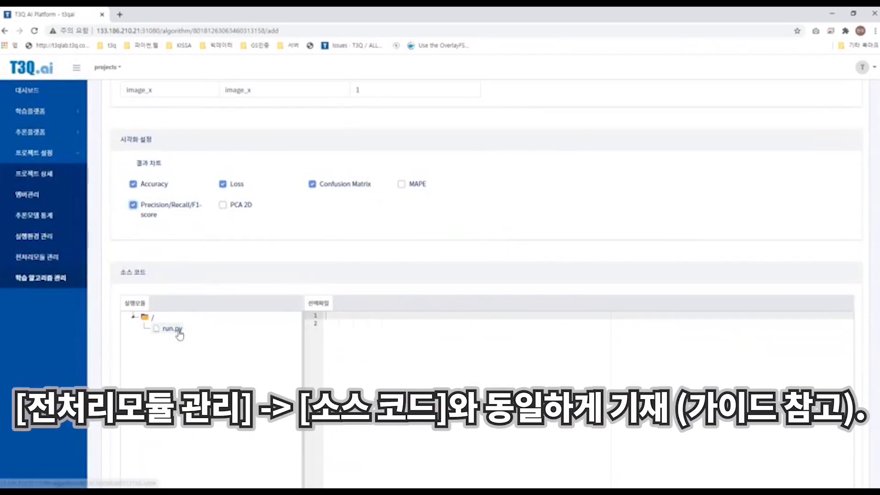
left_click(172, 329)
scroll(384, 221, "down", 1)
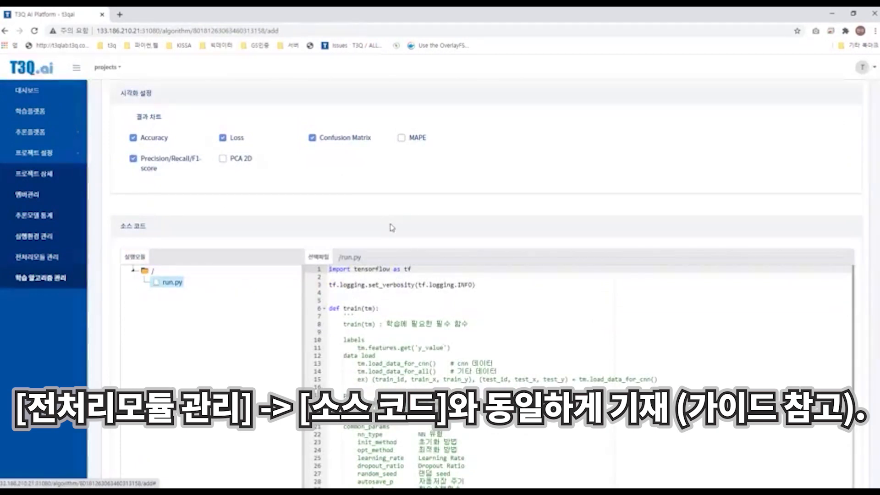
scroll(392, 227, "down", 3)
scroll(335, 220, "up", 2)
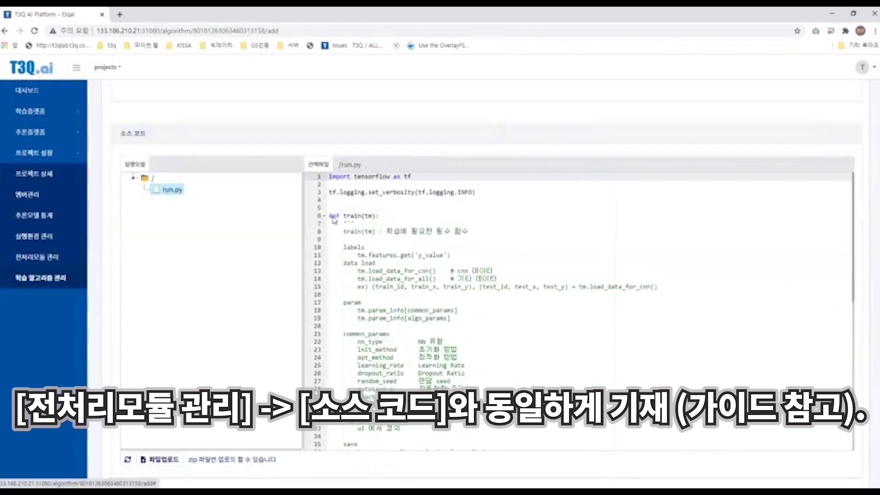
Step: Read through the run.py template's train, init_svc and inference functions
left_click_drag(380, 215, 329, 215)
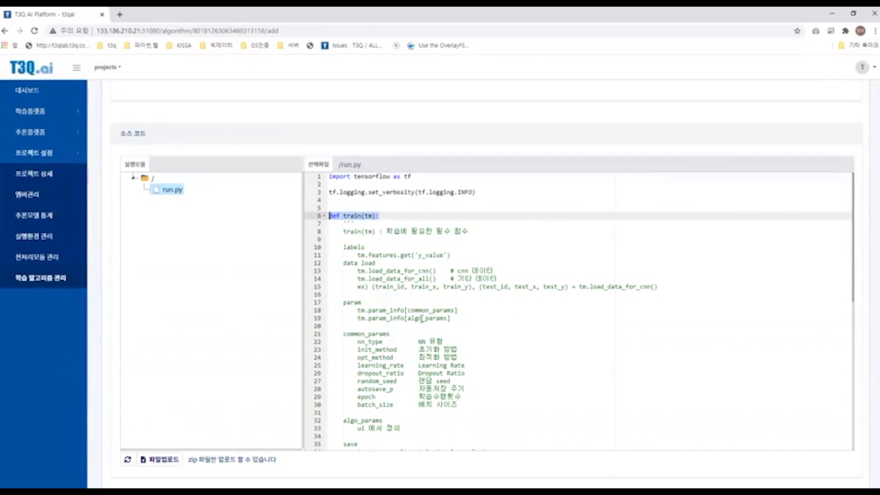
scroll(422, 319, "down", 3)
scroll(422, 320, "down", 2)
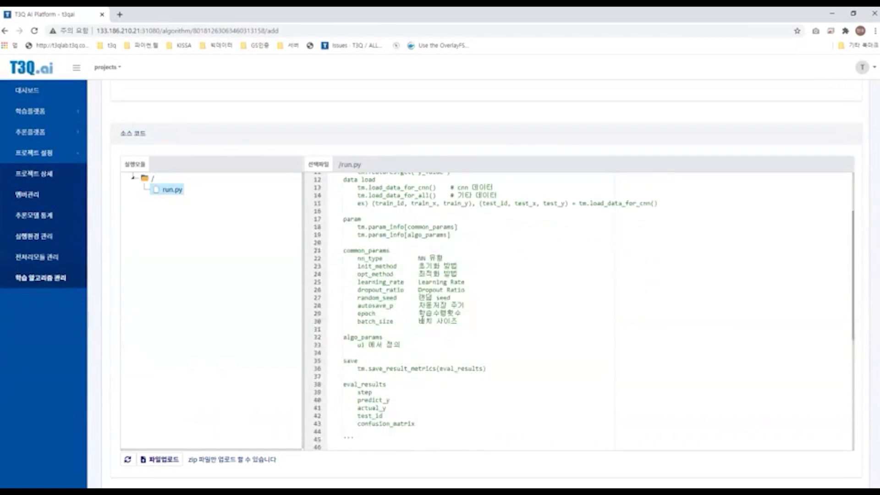
scroll(423, 320, "down", 10)
scroll(232, 314, "down", 2)
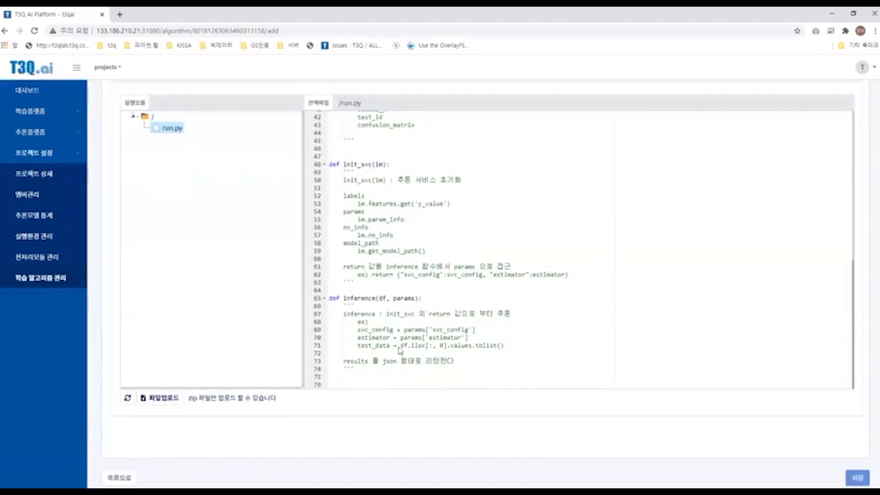
Step: Save the new learning algorithm, then open the additional_face_recog algorithm's detail page from the list
scroll(401, 350, "down", 1)
left_click(458, 333)
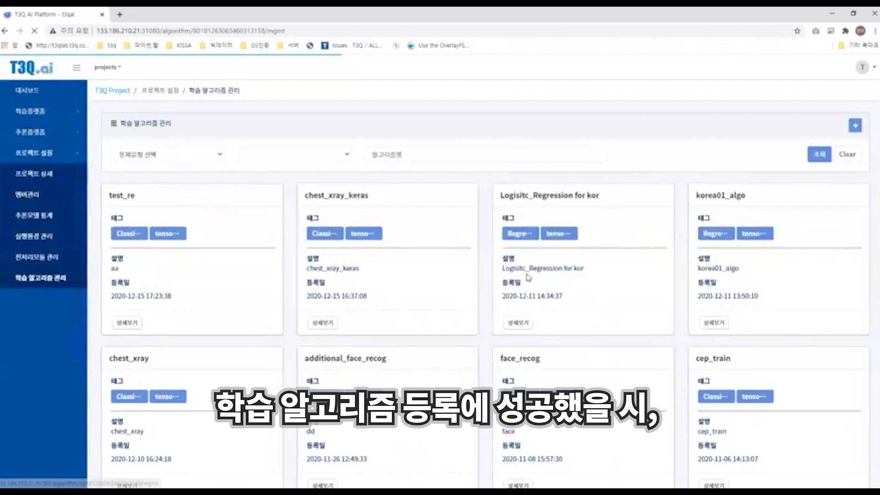
scroll(362, 188, "down", 2)
left_click(322, 389)
left_click(295, 186)
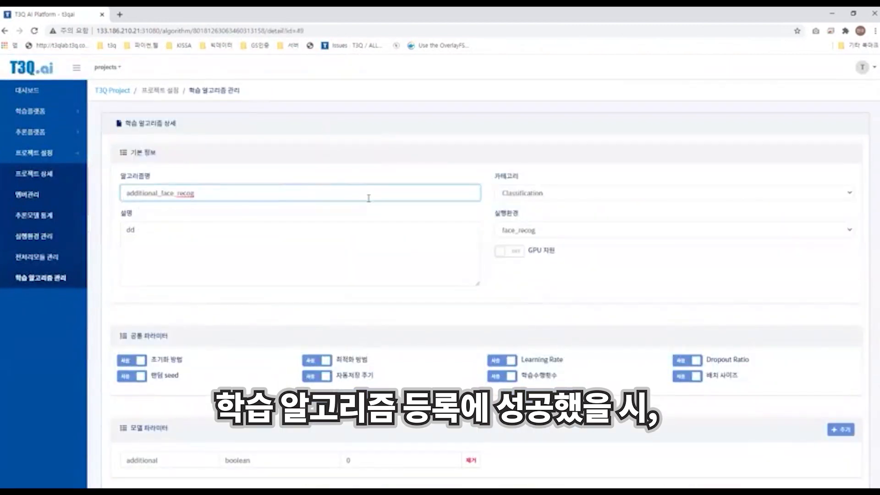
Step: Examine the additional_face_recog algorithm's basic info, common parameters and model parameter fields
scroll(369, 225, "down", 4)
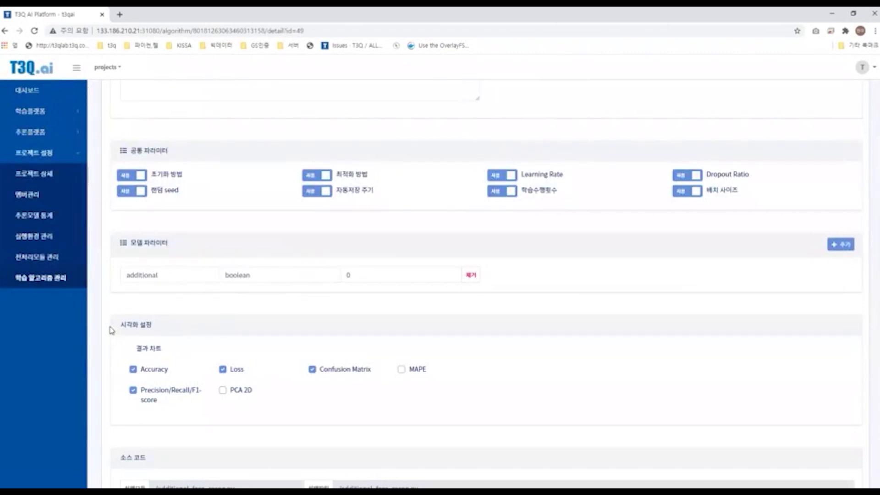
scroll(112, 330, "up", 1)
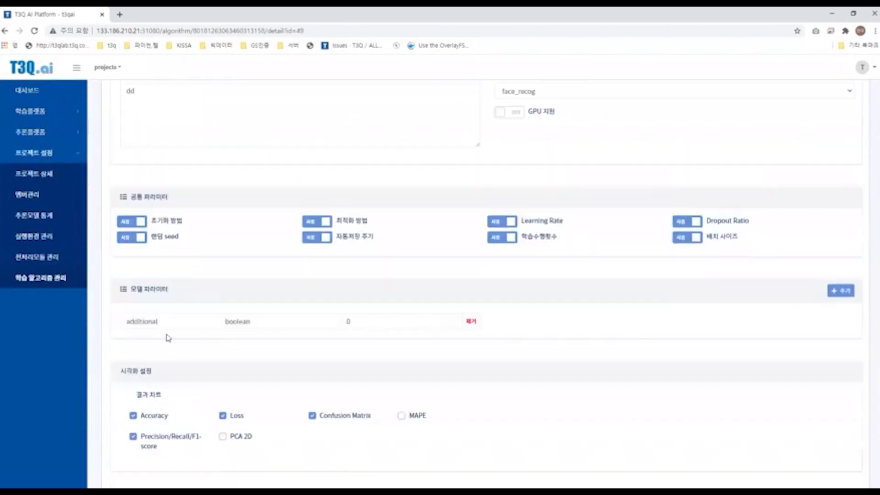
left_click_drag(127, 323, 254, 319)
left_click(235, 317)
left_click_drag(126, 321, 359, 300)
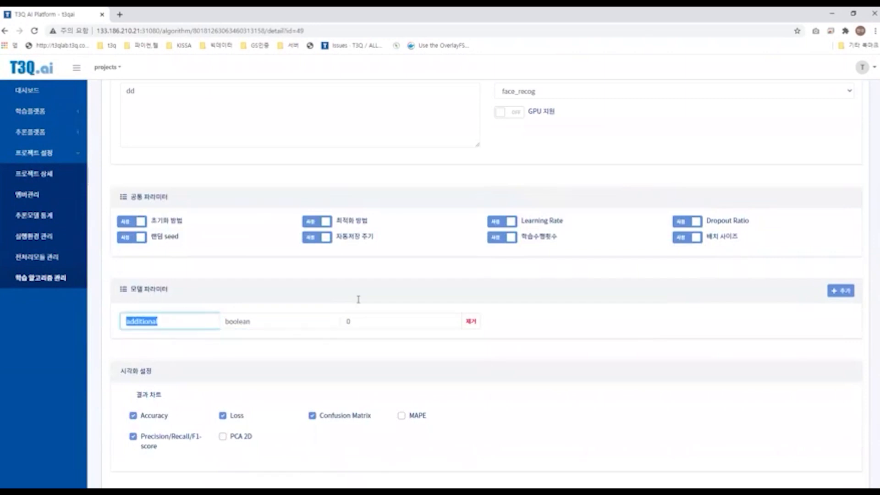
left_click(320, 320)
left_click_drag(320, 320, 222, 320)
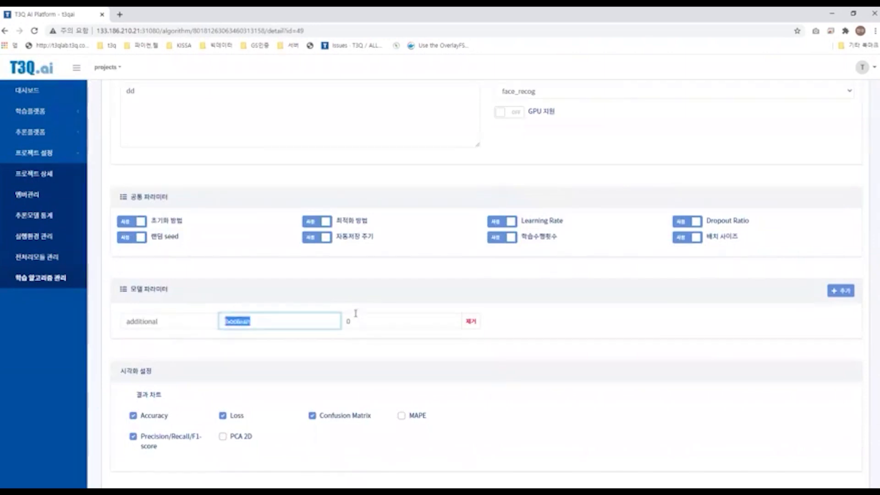
left_click_drag(357, 315, 334, 317)
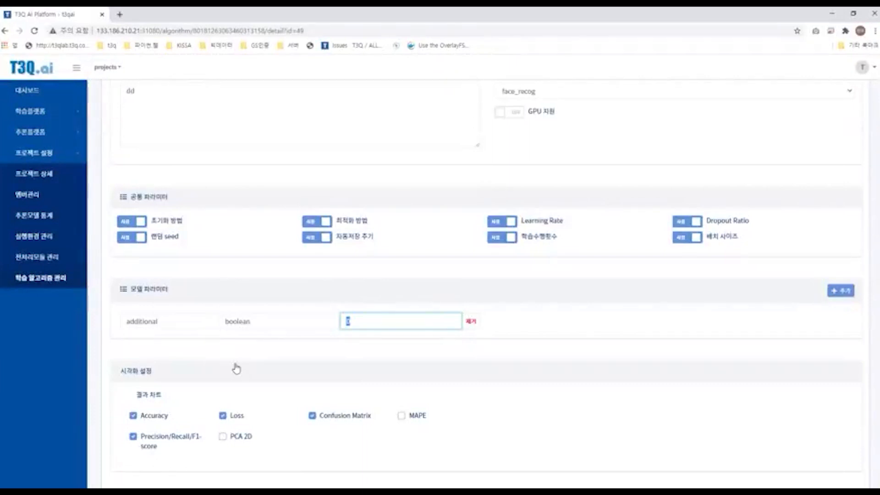
Step: Read through additional_face_recog.py's source code, including its train, init_svc and inference functions
scroll(206, 367, "up", 2)
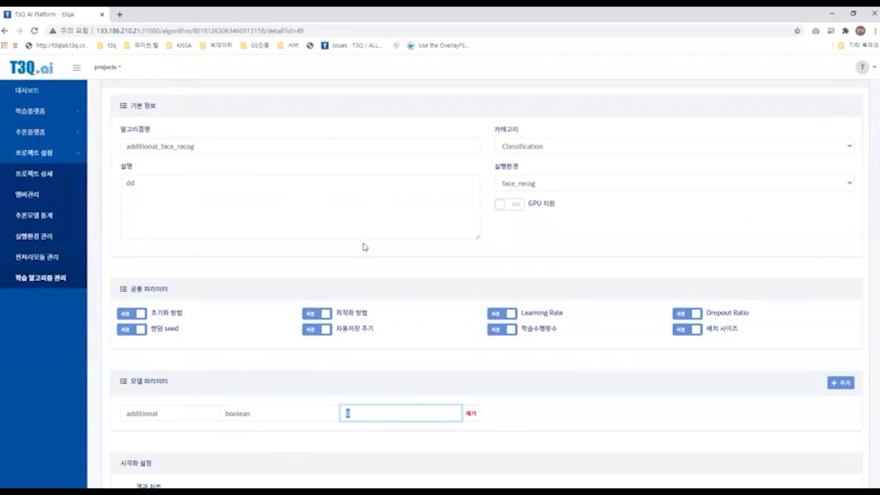
scroll(365, 247, "down", 1)
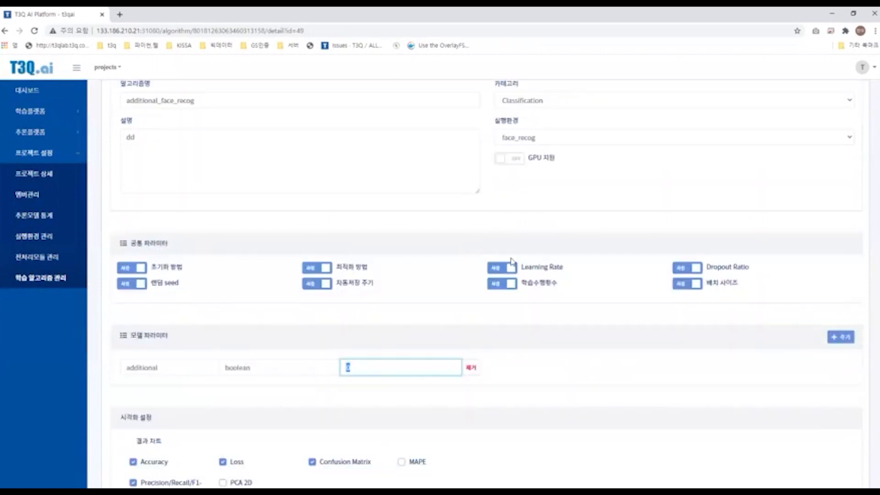
scroll(512, 261, "down", 8)
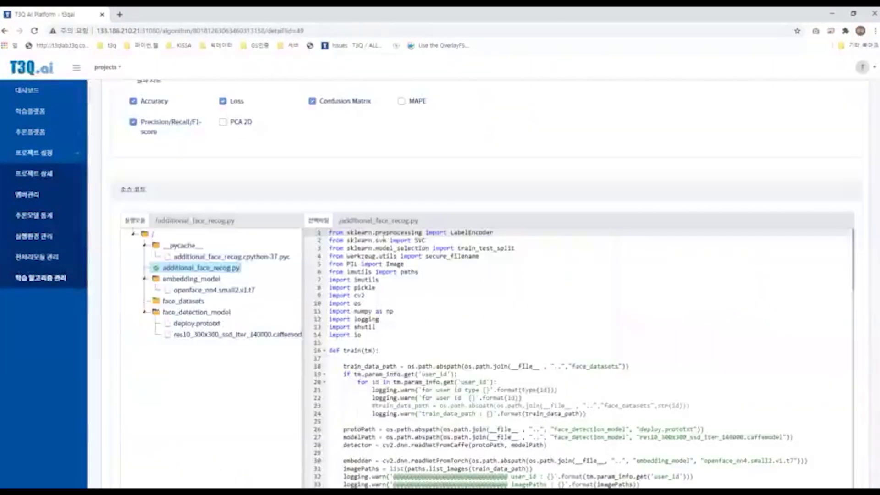
scroll(386, 237, "down", 1)
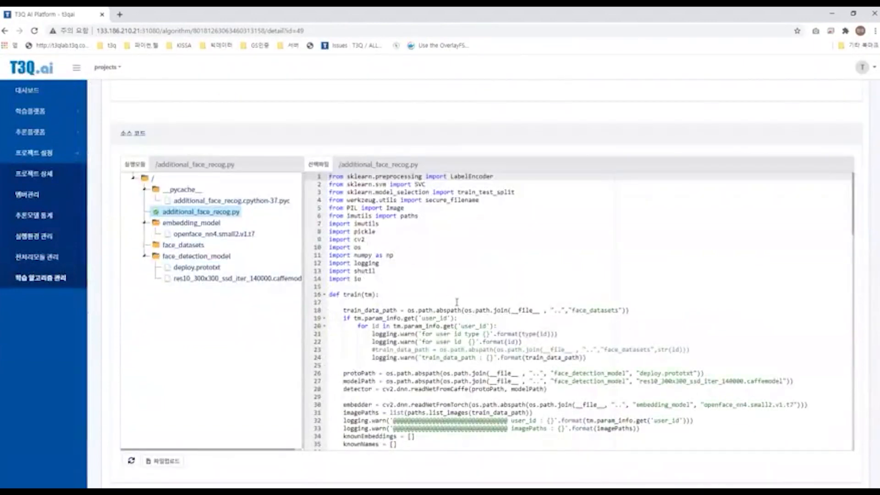
scroll(458, 303, "down", 1)
left_click_drag(362, 239, 343, 239)
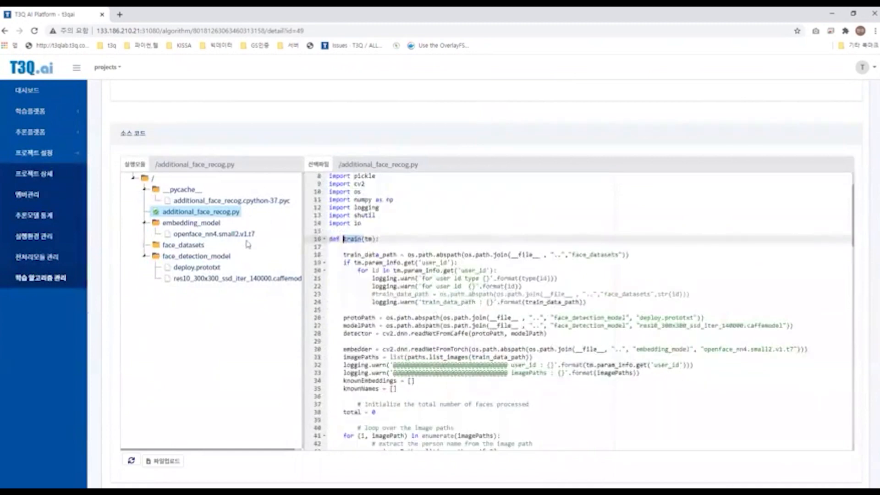
scroll(458, 286, "down", 8)
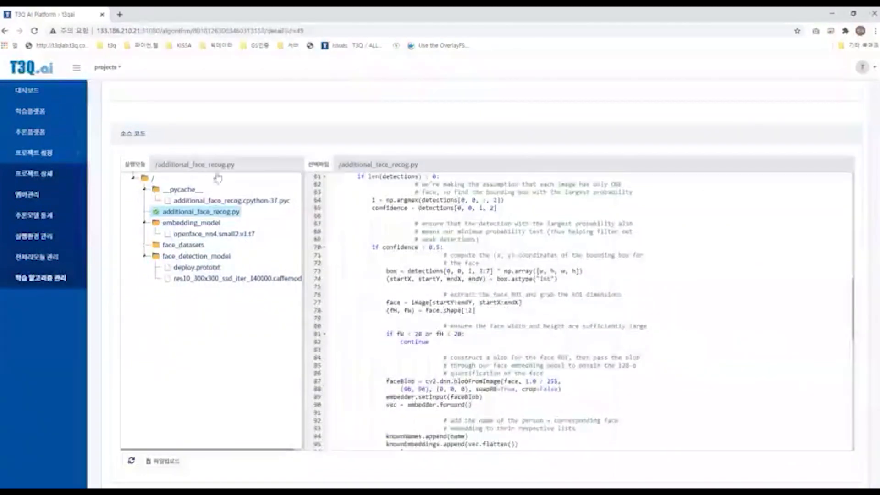
scroll(435, 302, "down", 8)
left_click(380, 306)
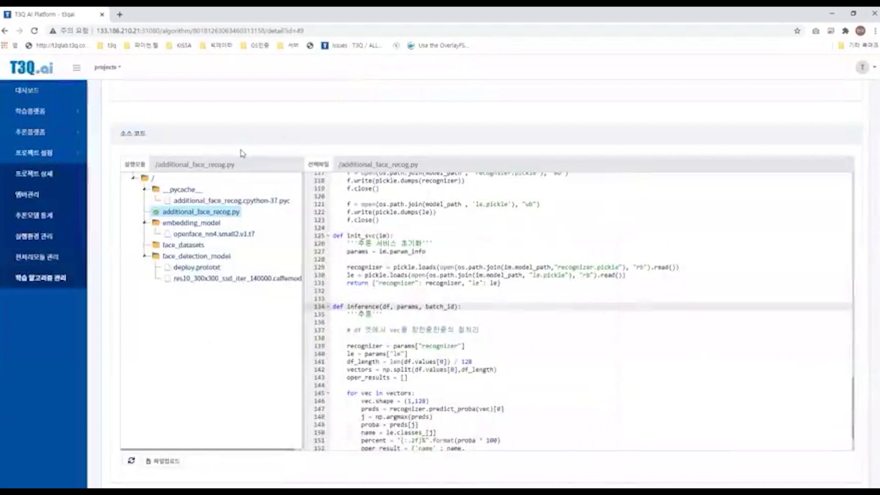
scroll(349, 238, "down", 1)
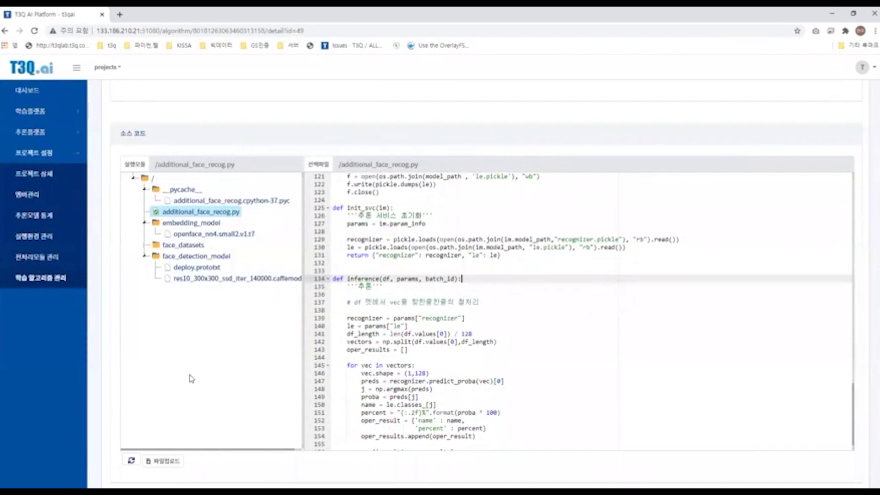
scroll(192, 379, "down", 1)
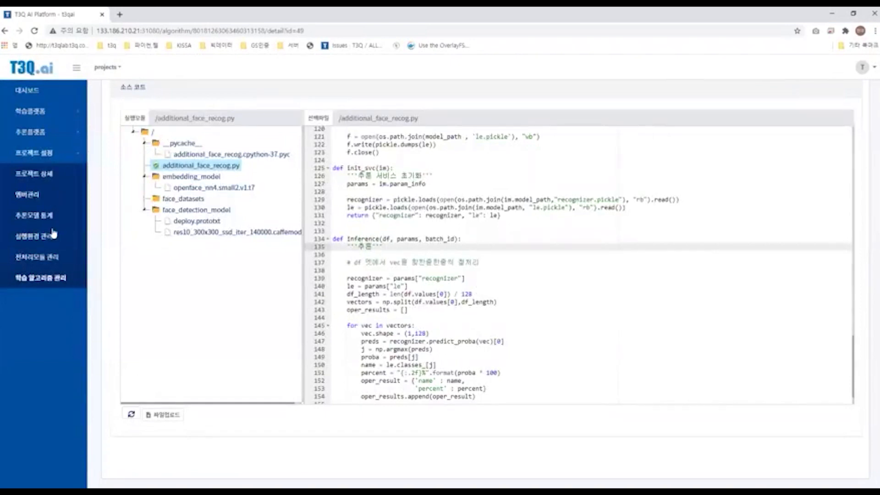
scroll(54, 234, "down", 2)
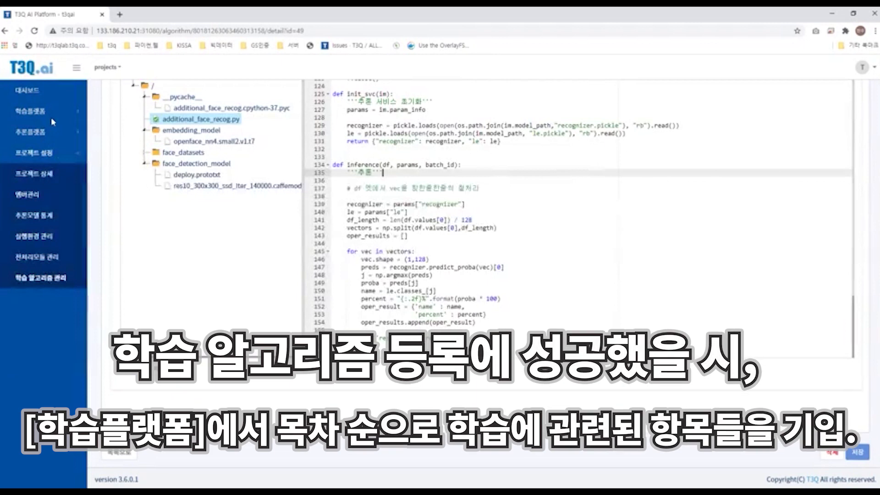
Step: Open a new dataset registration from the learning platform's dataset management
left_click(51, 112)
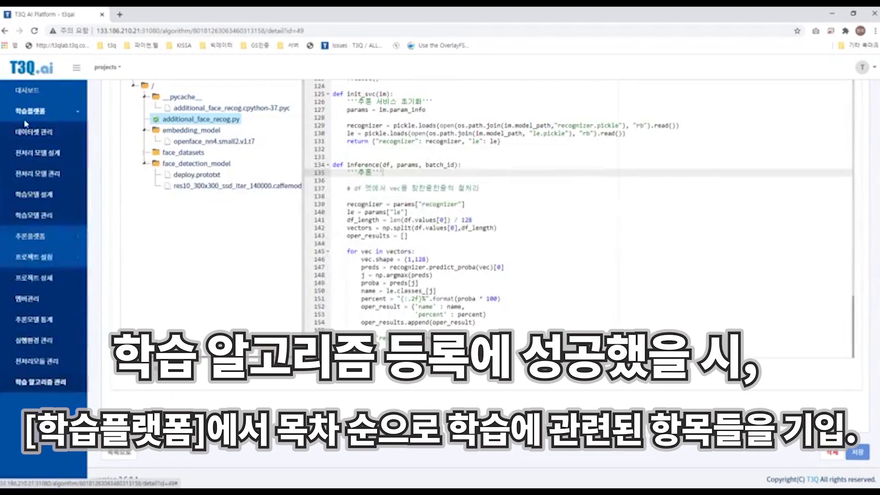
left_click(67, 135)
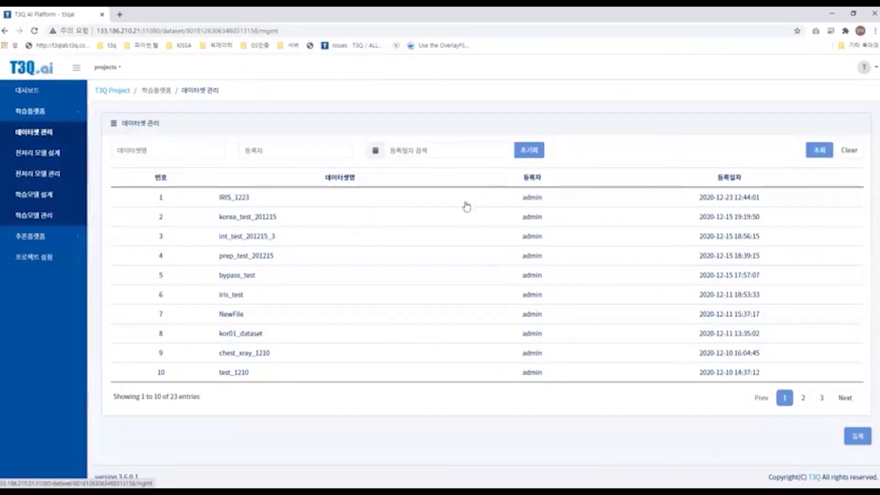
left_click(856, 440)
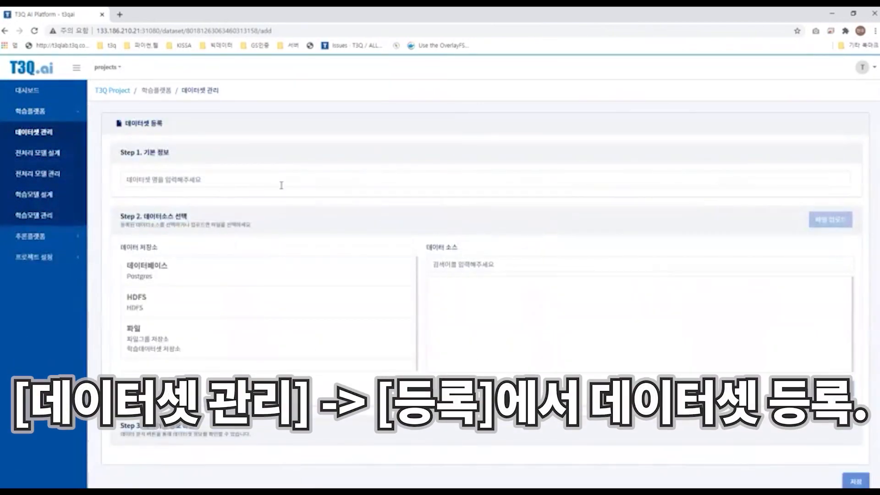
Step: Choose the file group storage as the data repository and browse its listed data sources
left_click(265, 183)
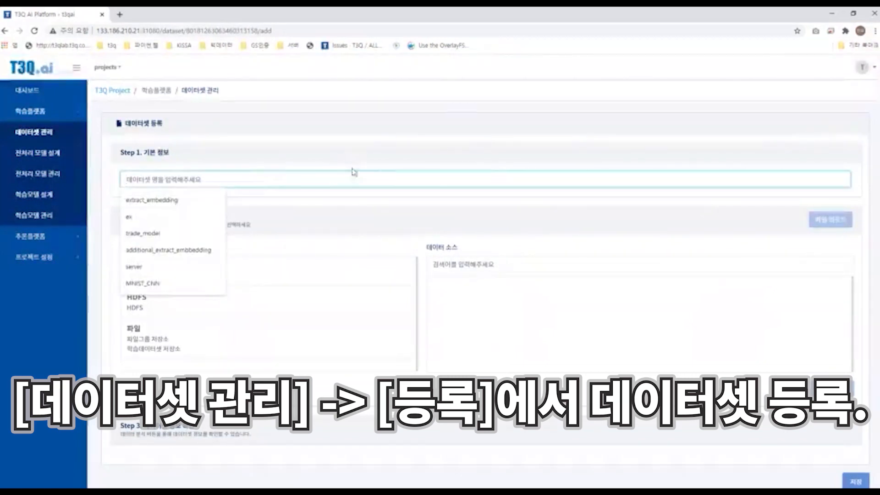
left_click(322, 198)
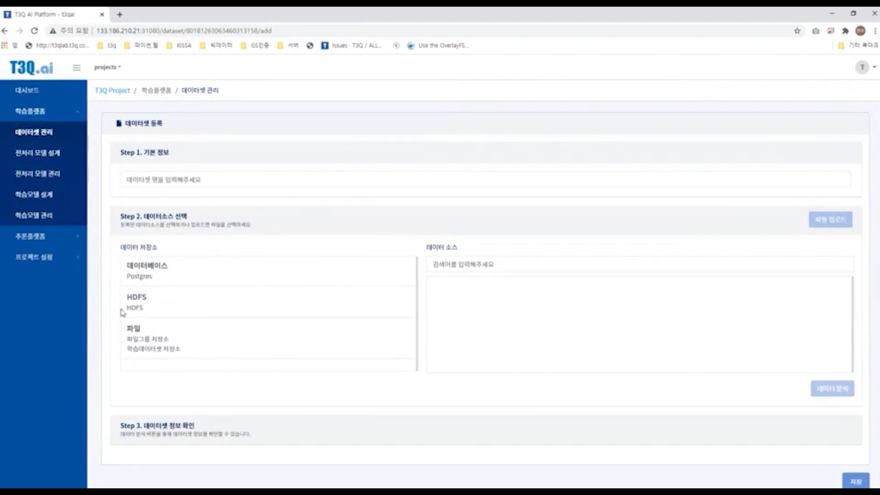
left_click(160, 340)
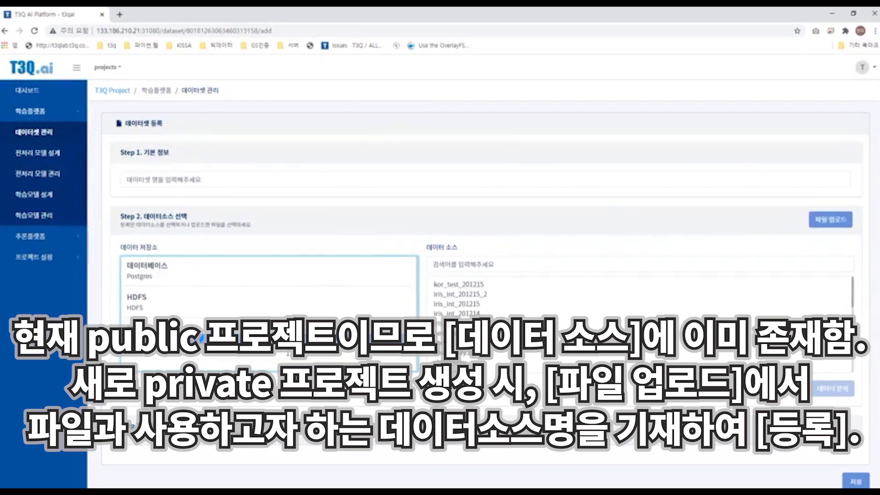
scroll(488, 288, "down", 5)
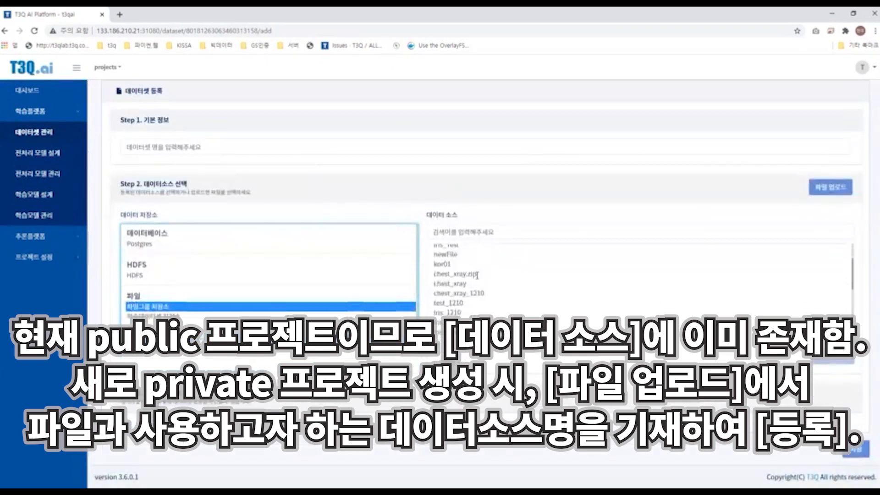
scroll(496, 289, "up", 5)
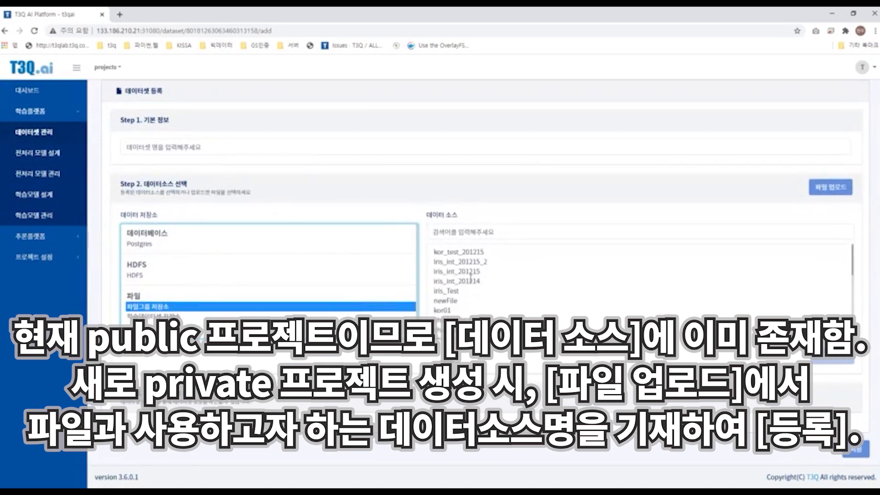
scroll(471, 276, "down", 5)
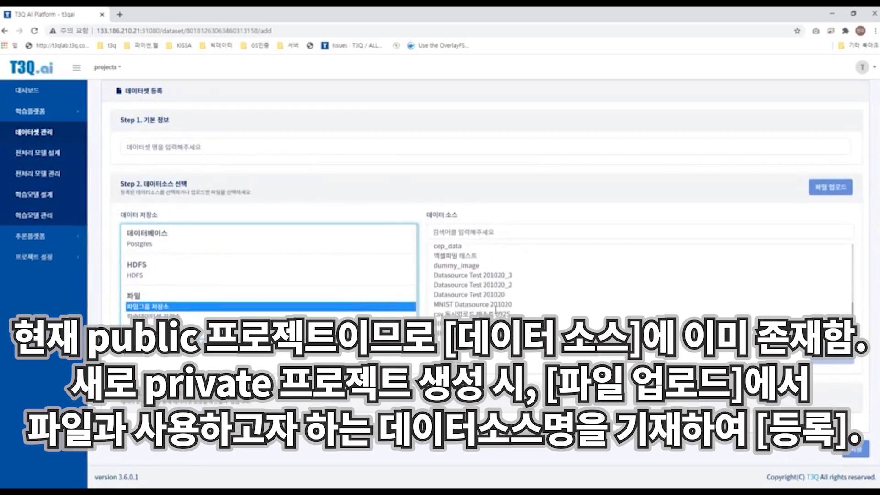
scroll(500, 306, "up", 5)
scroll(515, 257, "up", 1)
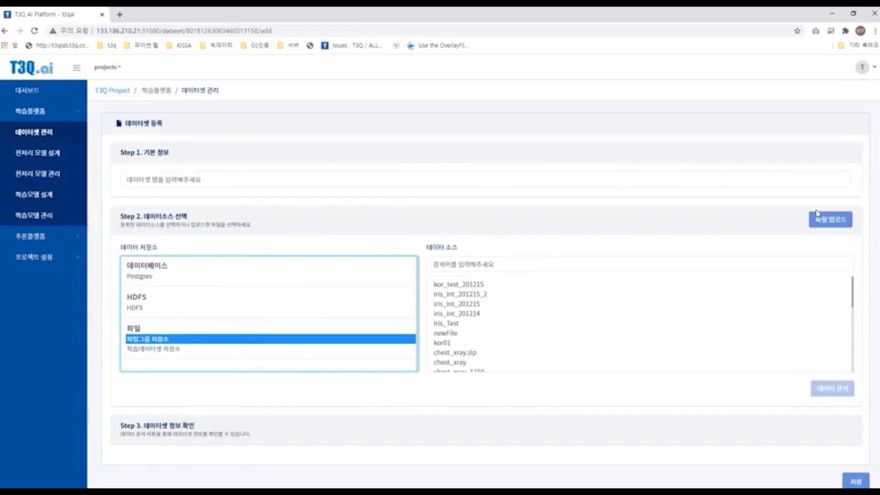
Step: Upload the file iris (4).csv as a new data source named IRIS_1224
left_click(825, 220)
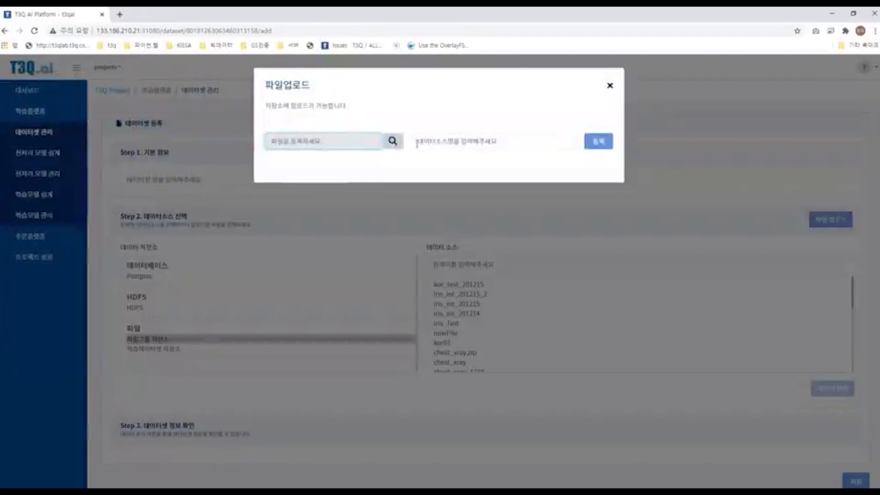
left_click(513, 135)
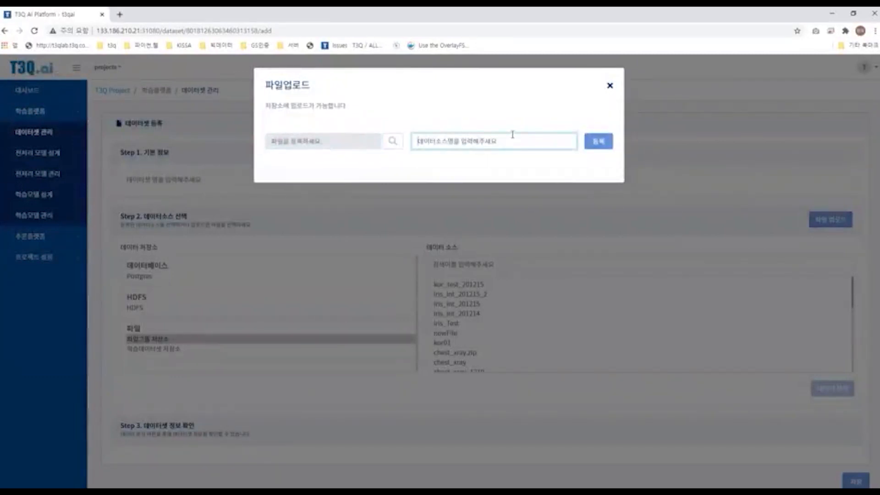
left_click(392, 143)
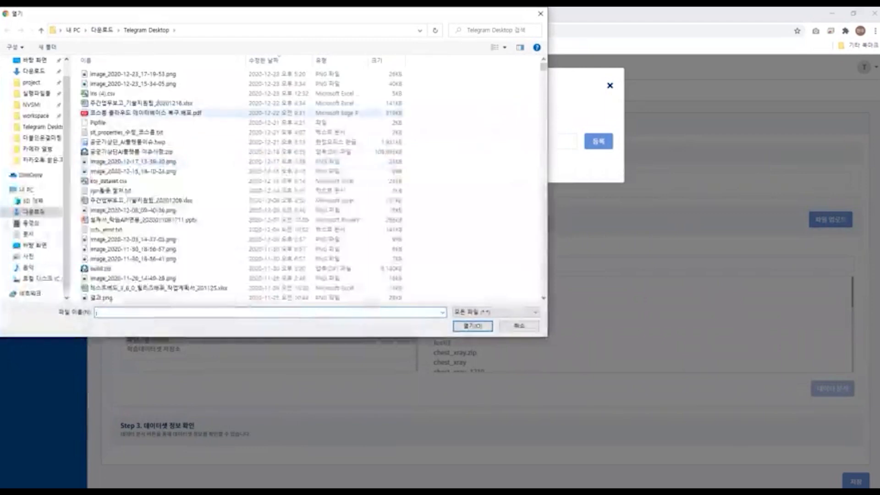
double_click(101, 93)
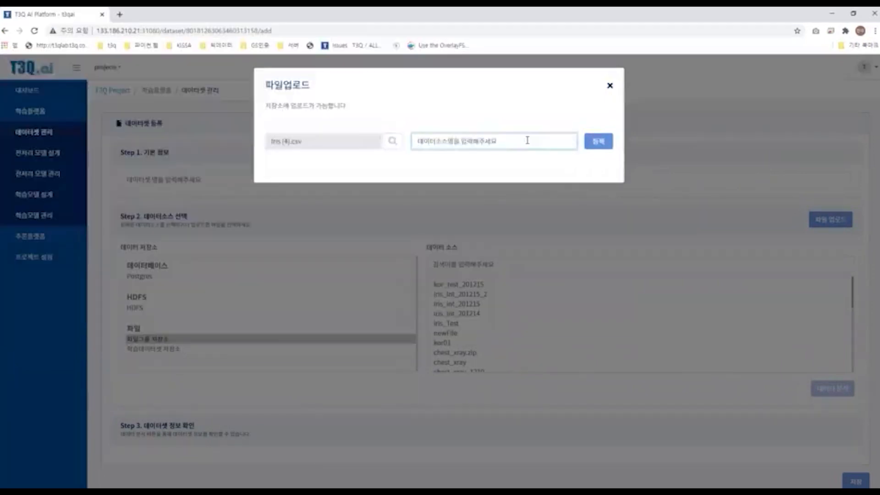
type("i")
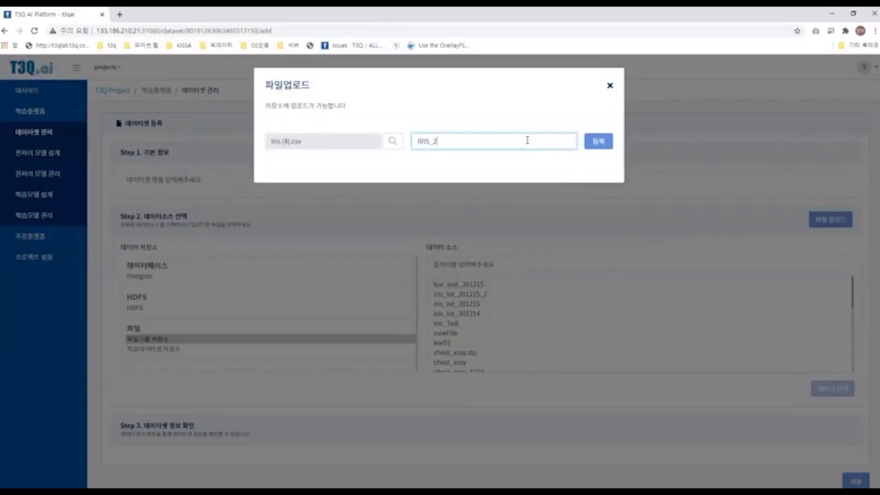
type("RIS_1224")
left_click_drag(514, 142, 415, 143)
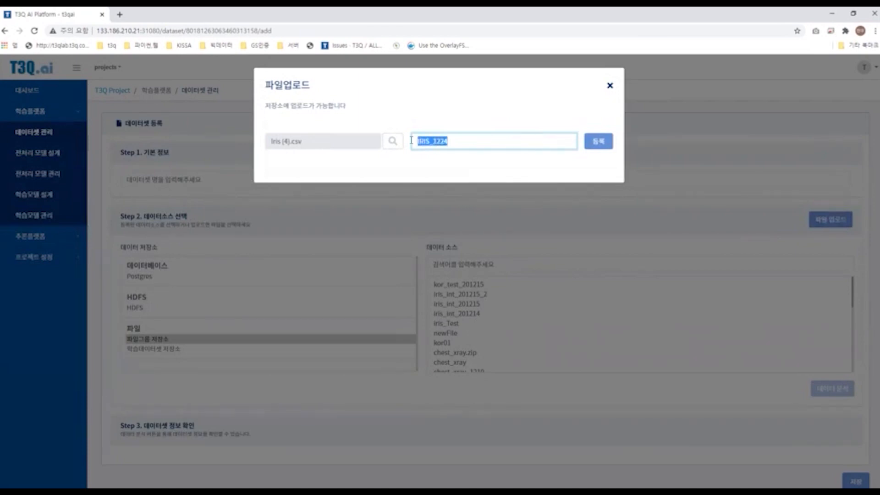
left_click(599, 141)
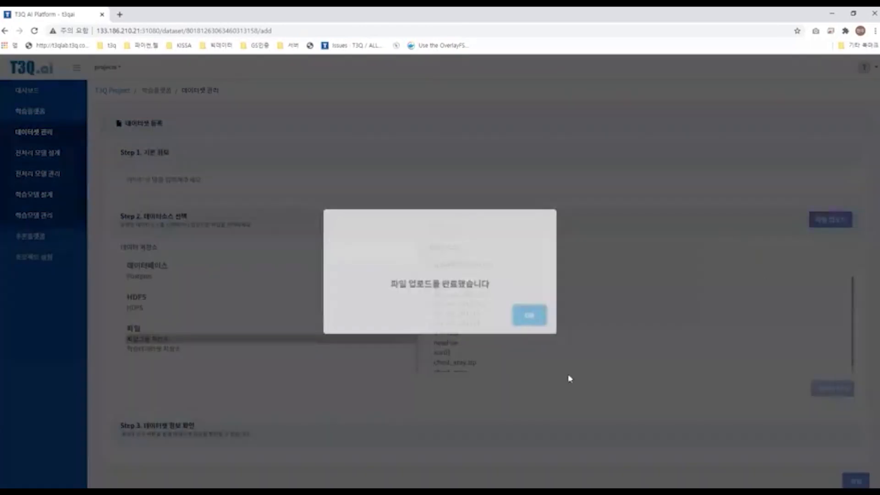
left_click(527, 318)
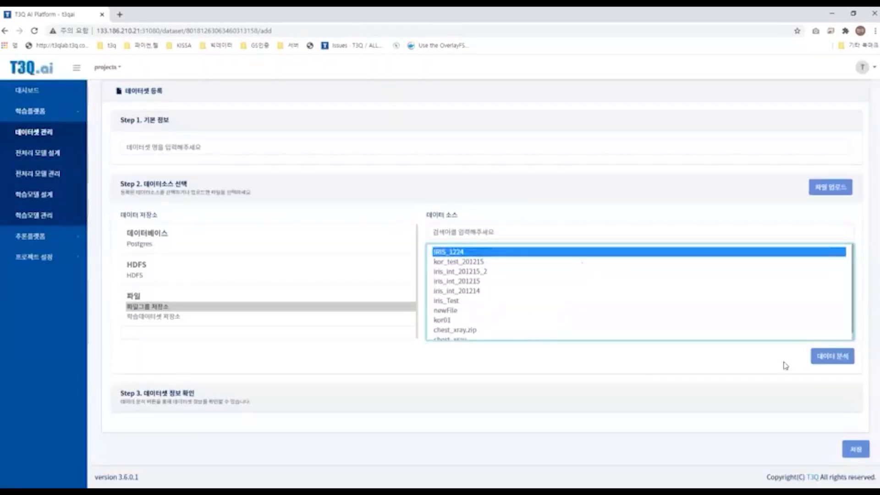
Step: Select the IRIS_1224 data source and run data analysis on it
scroll(532, 300, "up", 1)
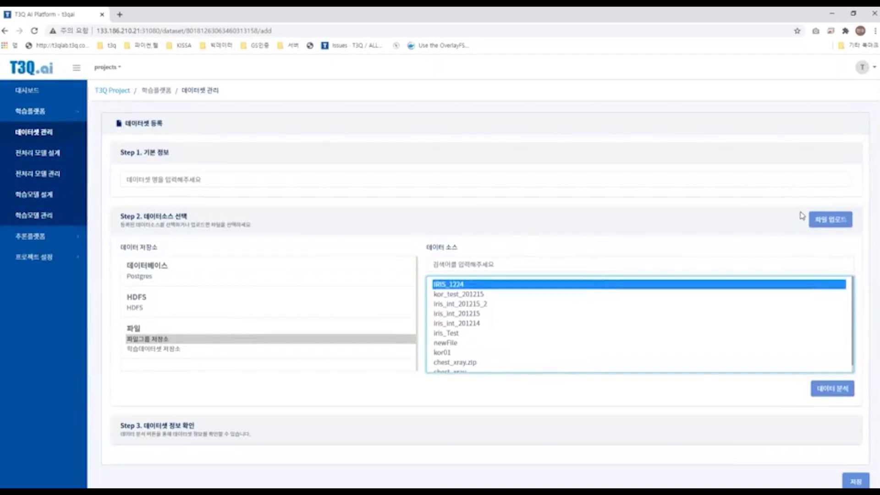
scroll(802, 216, "down", 2)
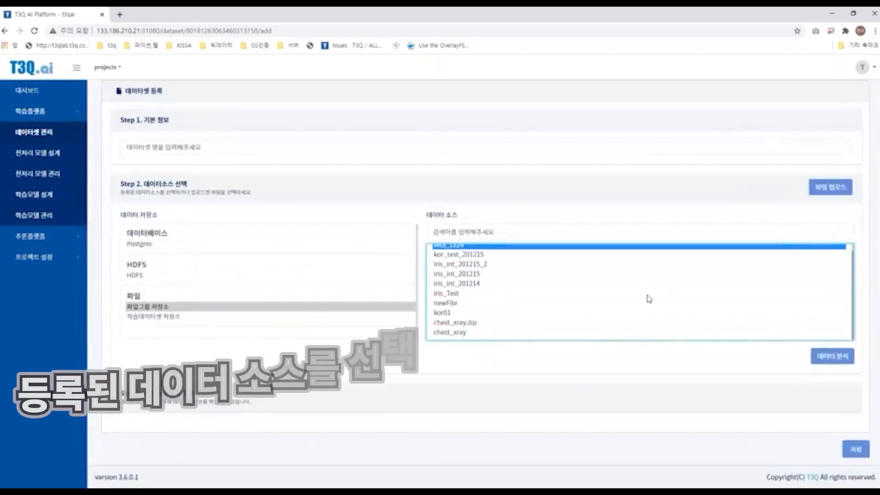
scroll(654, 284, "up", 1)
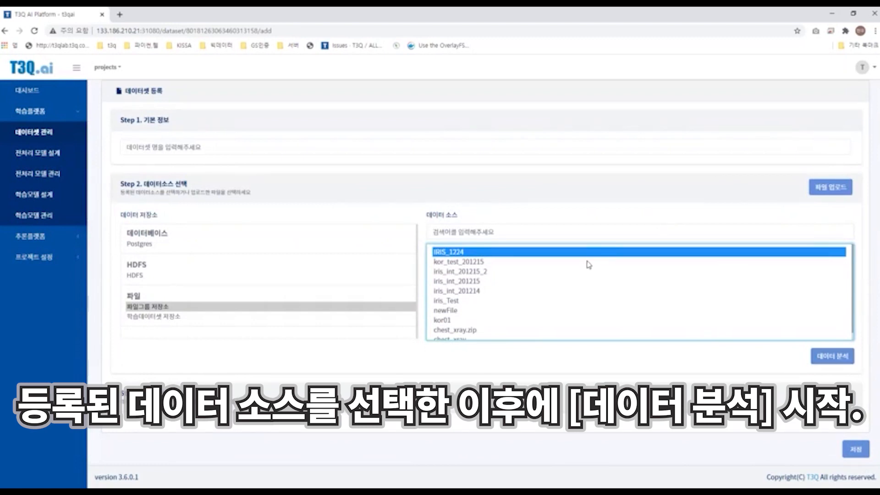
left_click(516, 261)
left_click(522, 253)
left_click(833, 355)
Step: Review the analyzed dataset information, including each column's name and type
scroll(616, 326, "down", 2)
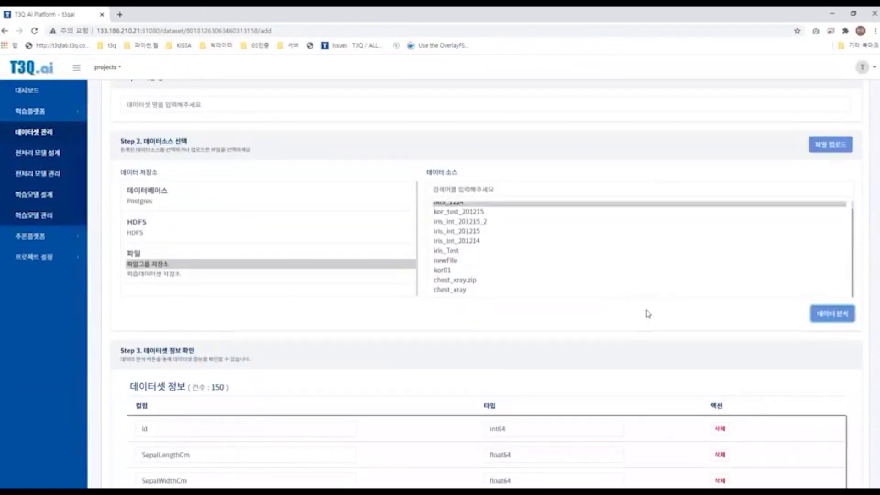
scroll(642, 321, "down", 4)
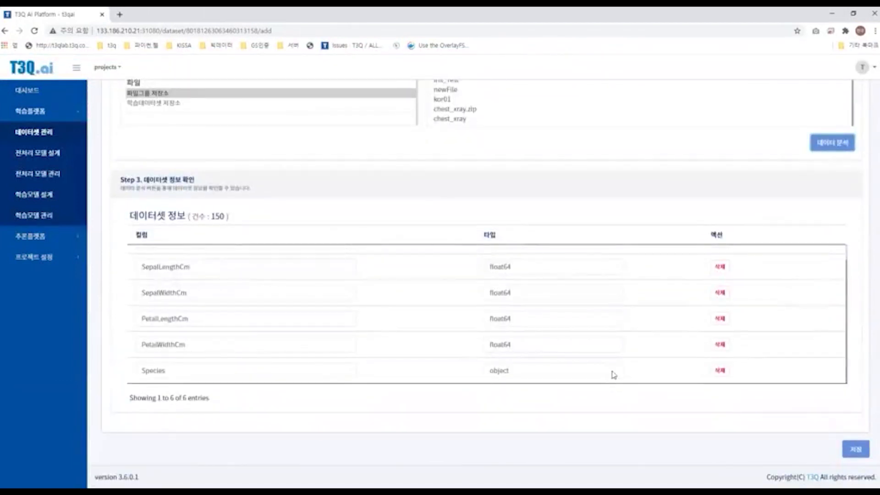
scroll(613, 375, "up", 1)
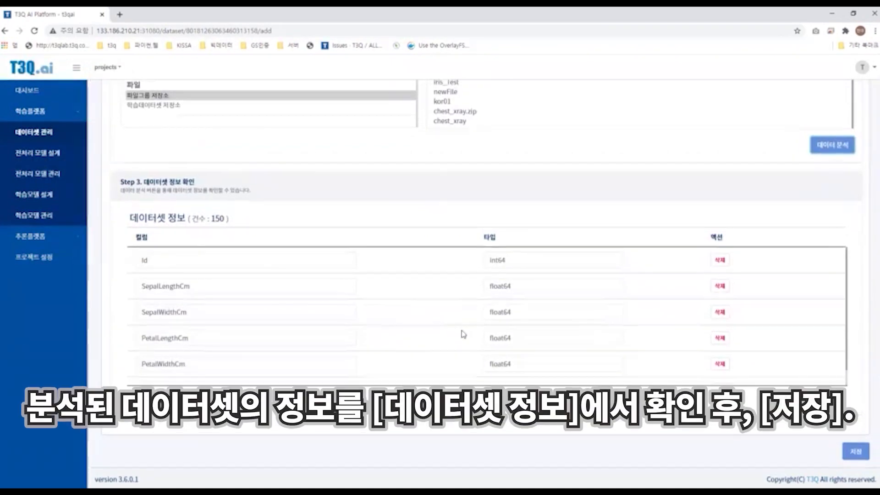
scroll(410, 315, "up", 2)
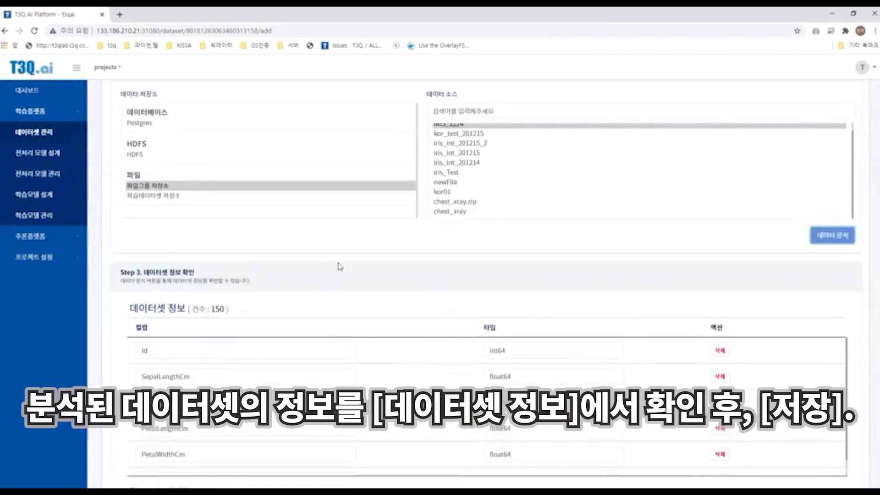
scroll(363, 265, "down", 2)
scroll(495, 341, "down", 1)
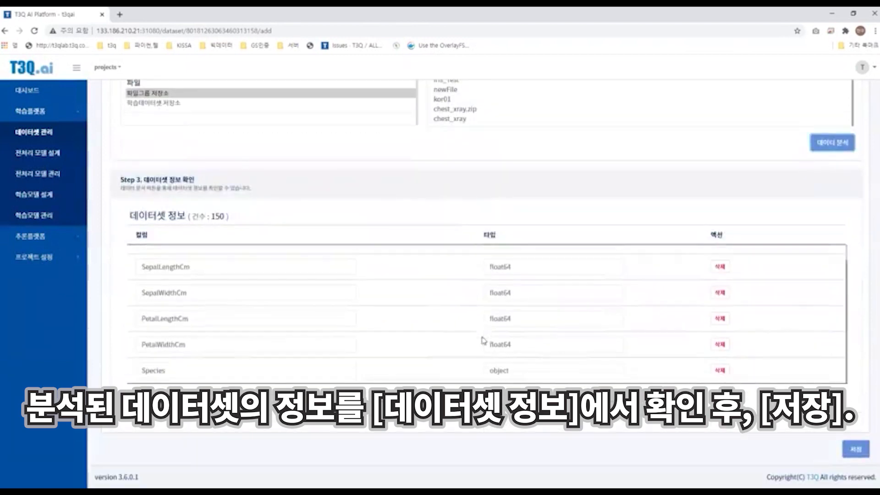
scroll(208, 263, "up", 1)
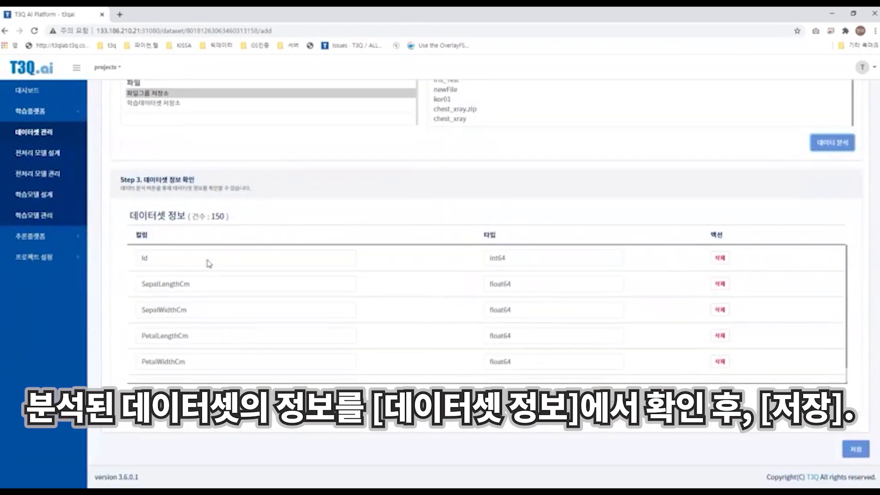
scroll(192, 307, "up", 3)
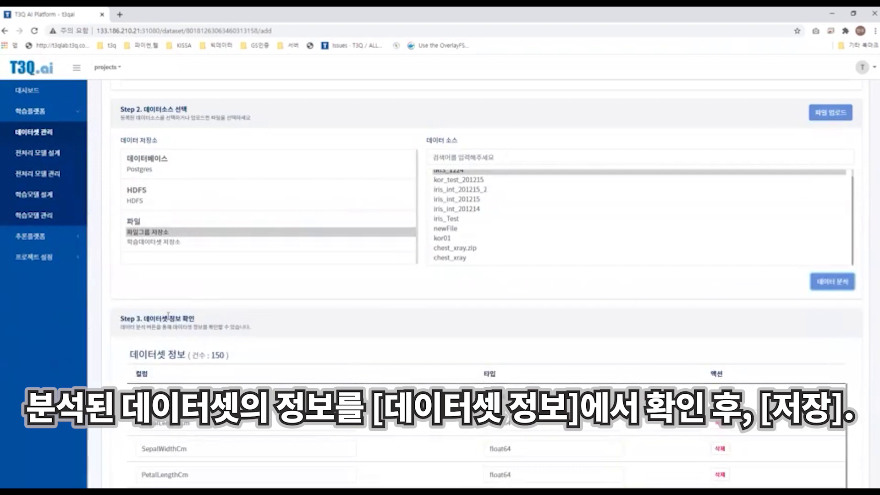
scroll(168, 316, "down", 3)
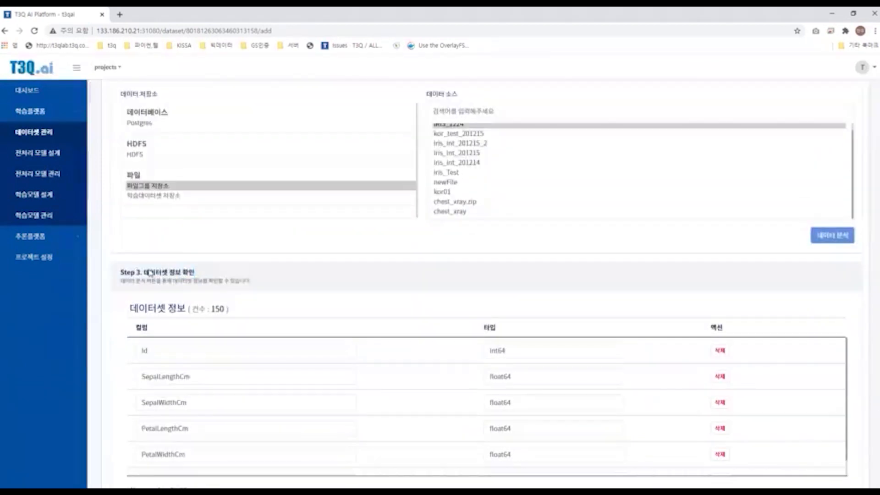
scroll(507, 257, "down", 1)
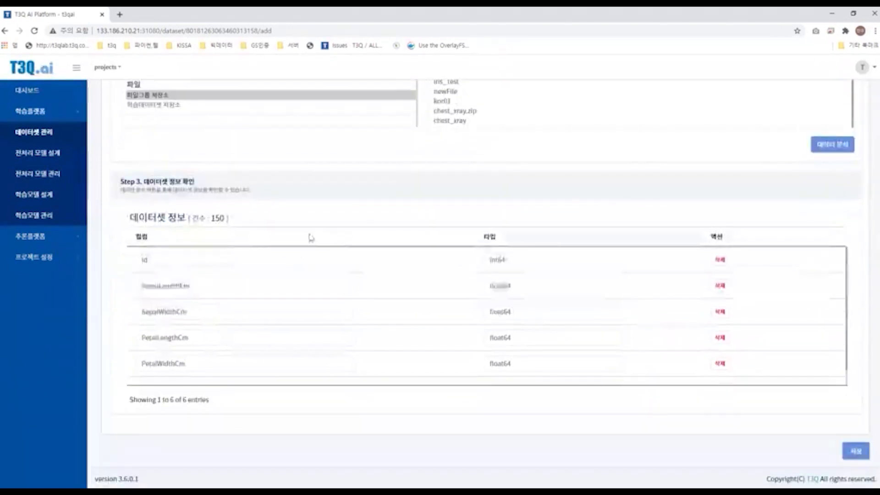
scroll(528, 262, "up", 7)
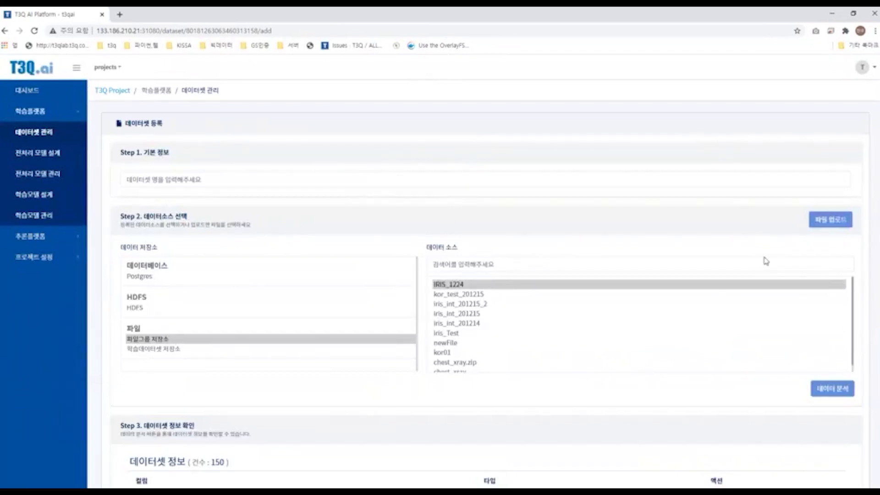
scroll(767, 261, "down", 5)
scroll(820, 424, "up", 6)
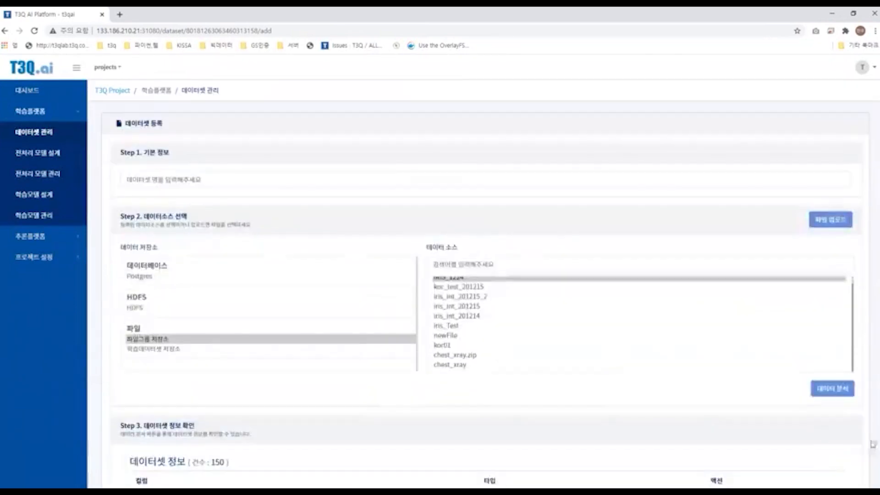
Step: Name the dataset IRIS_1224 and save the dataset registration
left_click(194, 183)
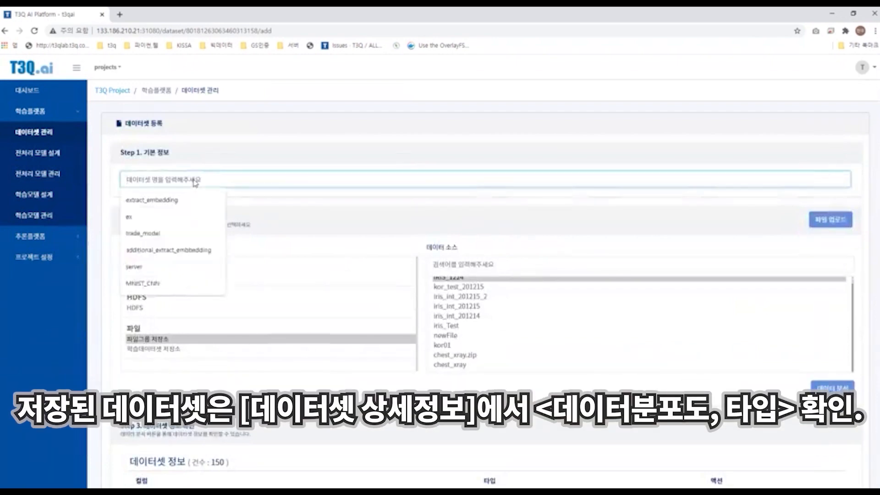
type("IRIS_1224")
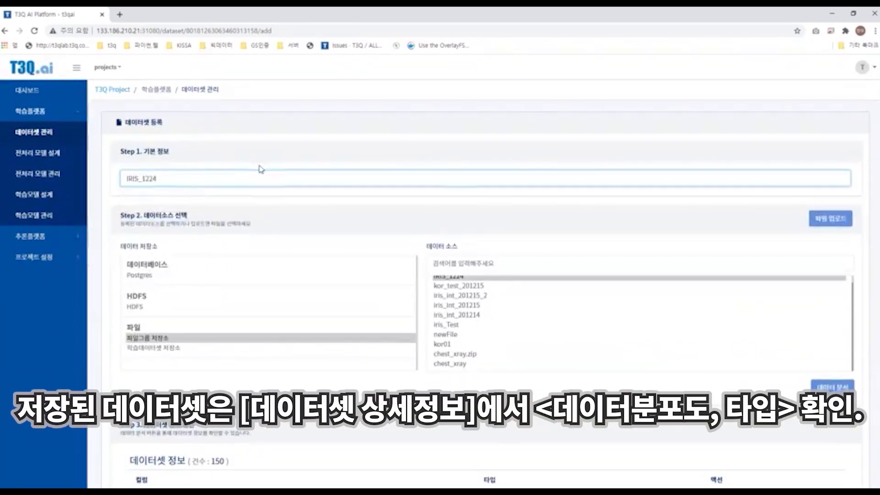
scroll(261, 169, "down", 1)
scroll(524, 315, "down", 3)
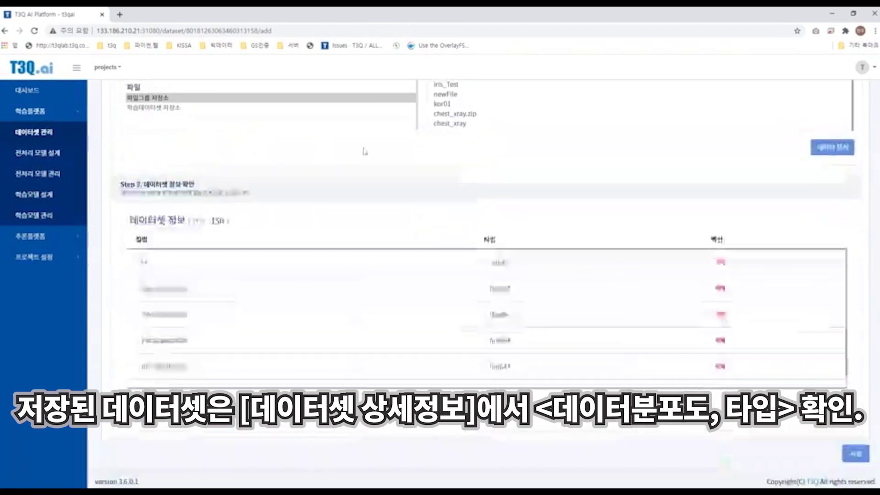
left_click(856, 449)
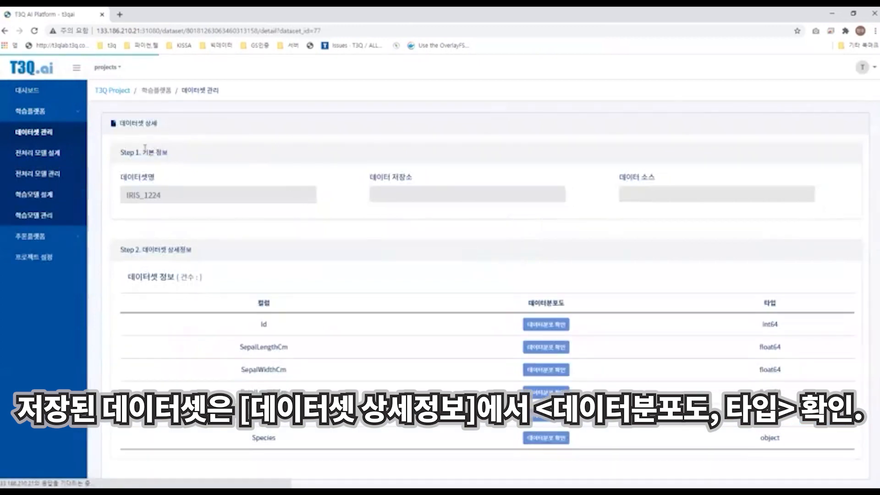
Step: Examine the saved dataset's details, including its columns, types and data distribution options
scroll(256, 147, "down", 1)
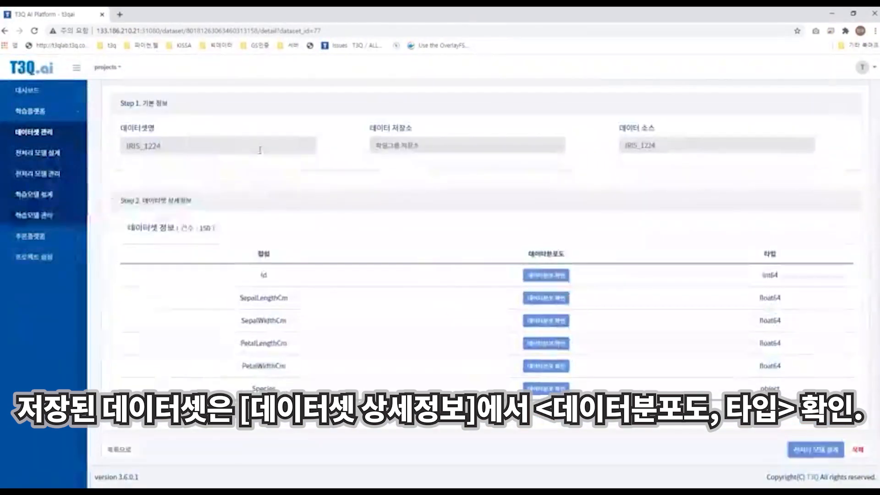
left_click_drag(260, 150, 562, 260)
scroll(562, 259, "up", 1)
scroll(546, 390, "down", 1)
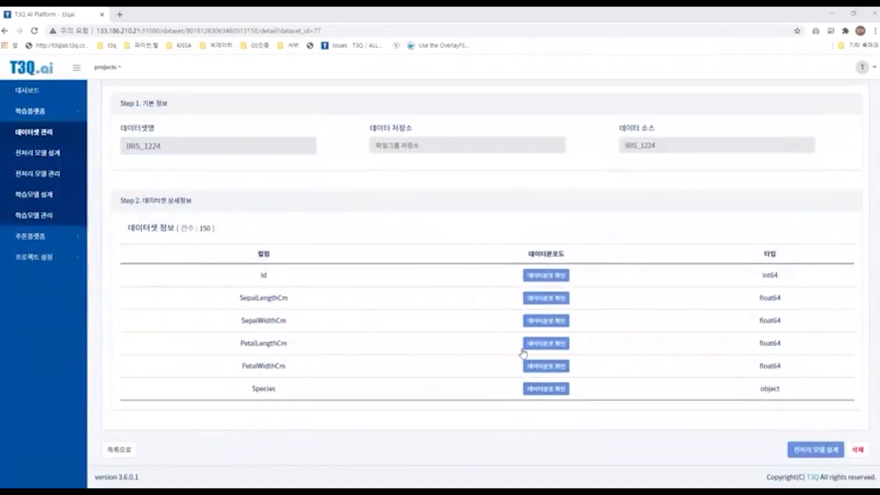
left_click(537, 387)
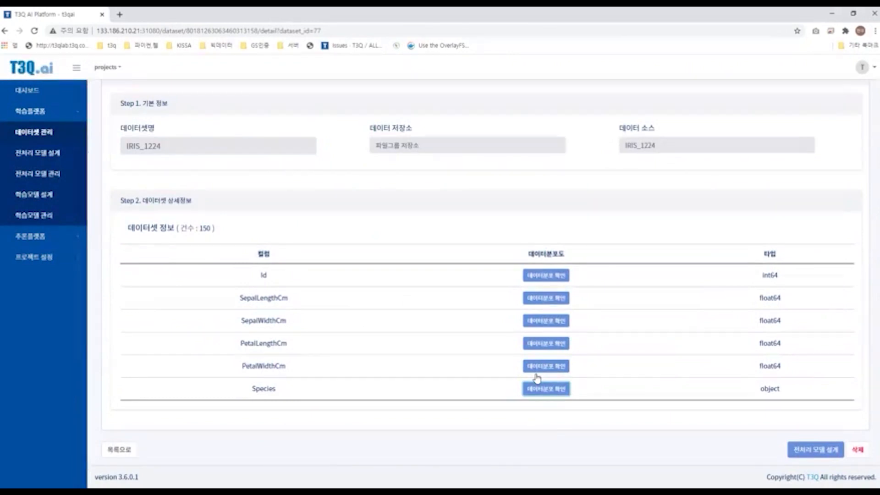
left_click_drag(752, 276, 780, 394)
left_click(554, 364)
left_click(562, 369)
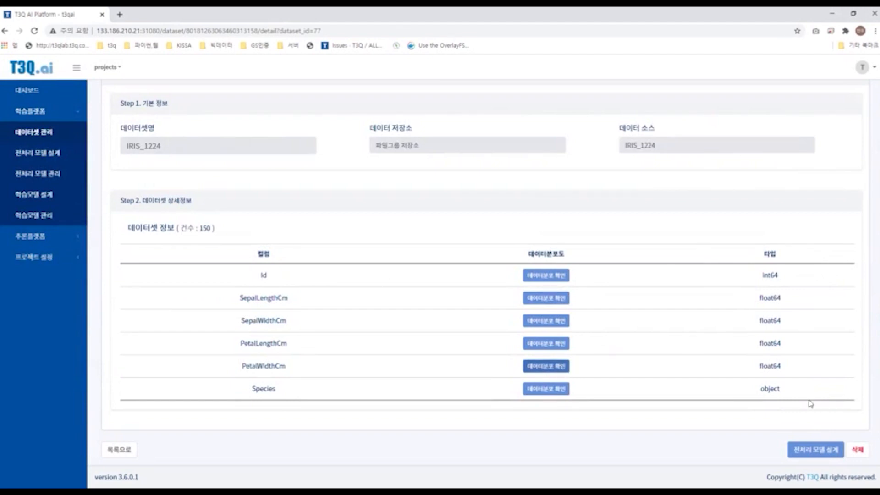
left_click_drag(811, 419, 808, 451)
Step: Open a preprocessing model design for this dataset and activate the model name field
left_click(786, 451)
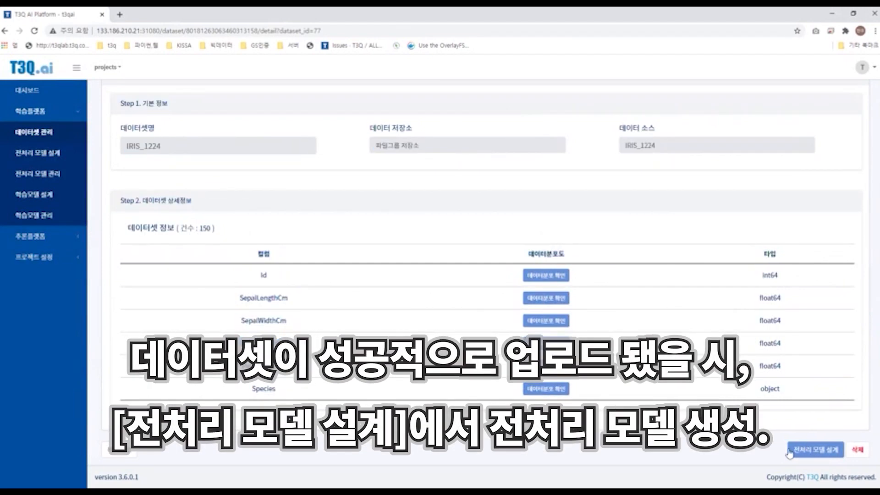
left_click(797, 453)
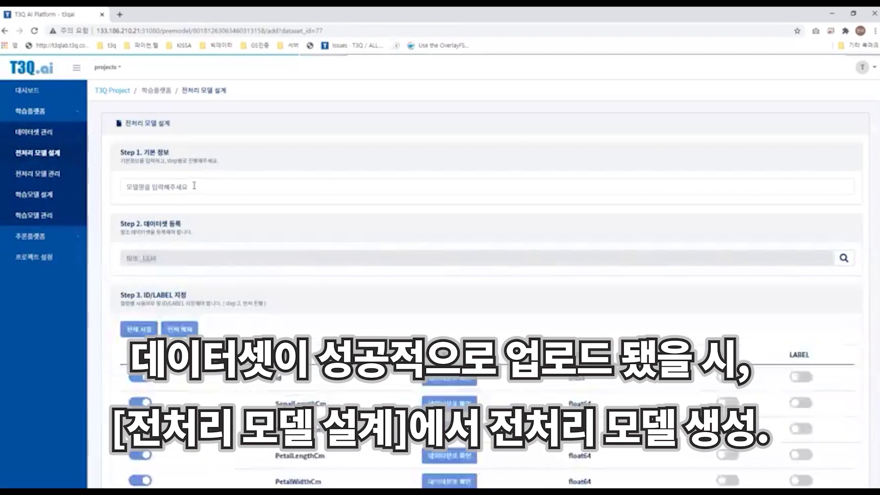
left_click(195, 186)
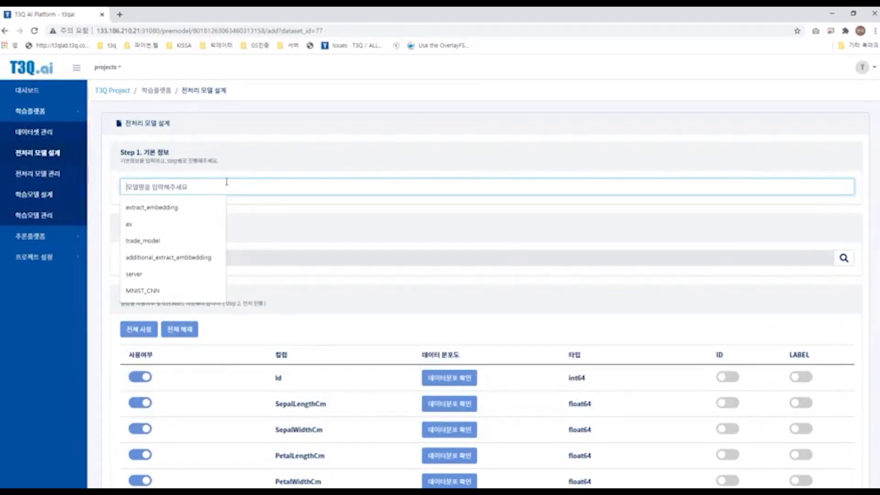
type("e")
key("BackSpace")
type("a")
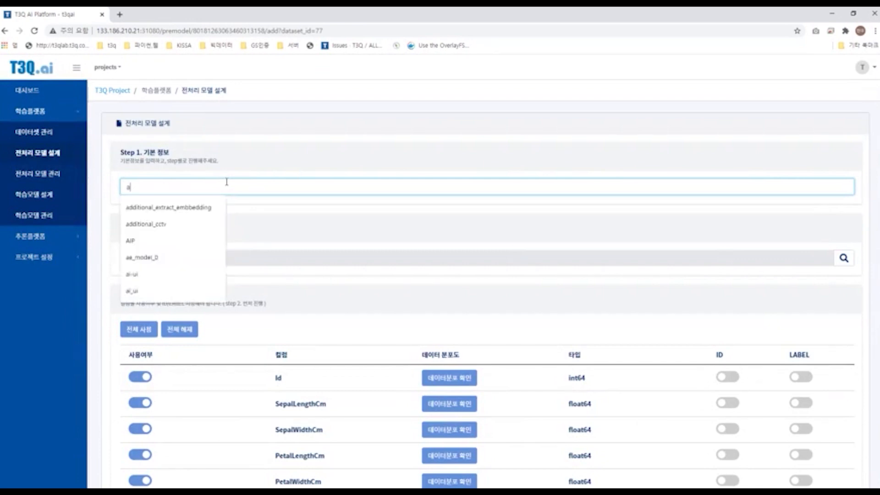
key("BackSpace")
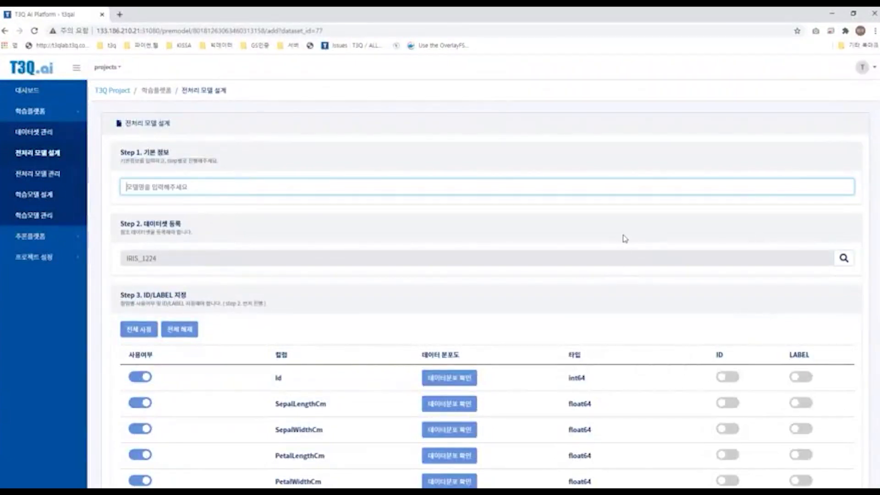
Step: Name the preprocessing model IRIS 1224
type("IRIS")
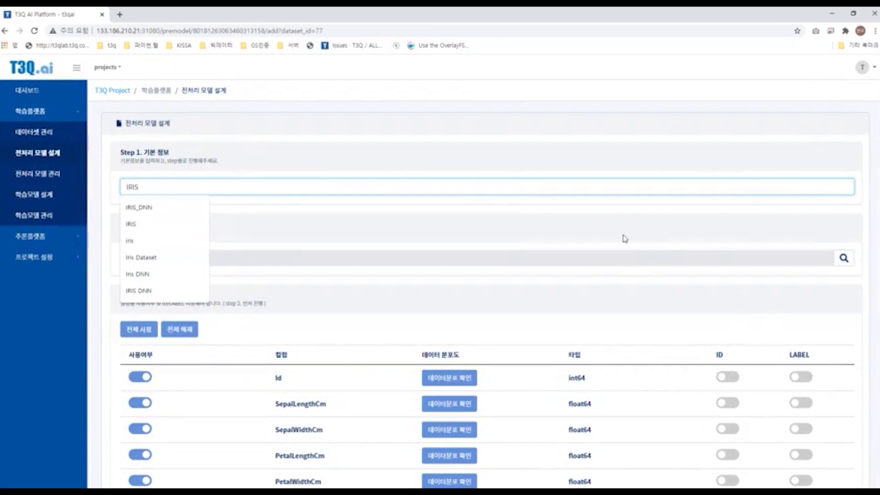
scroll(625, 239, "down", 1)
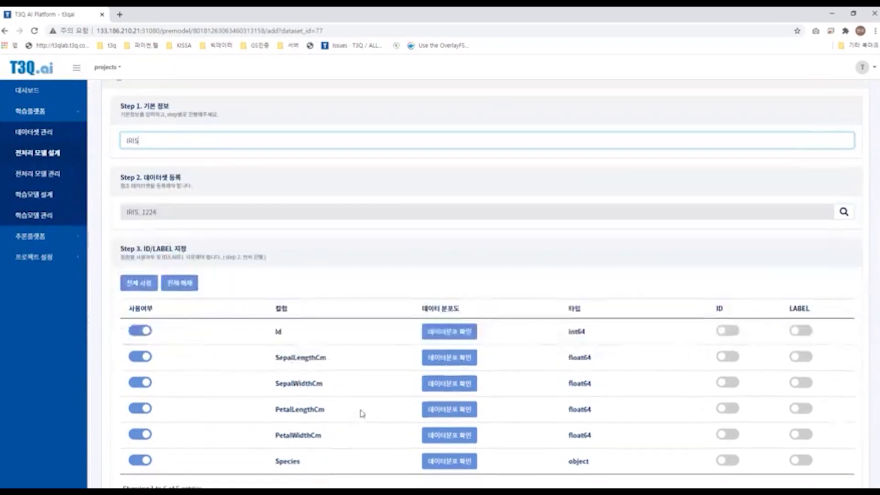
left_click(249, 138)
type("w")
key("BackSpace")
type("wj")
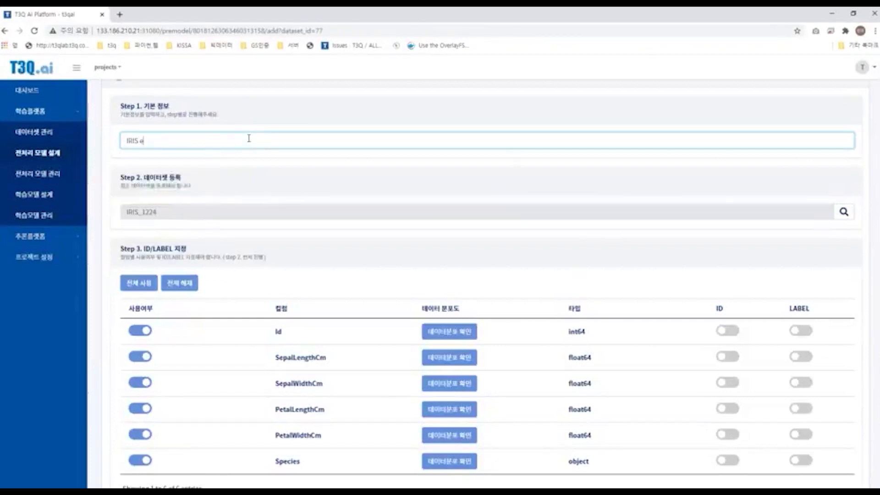
key("BackSpace")
key("BackSpace")
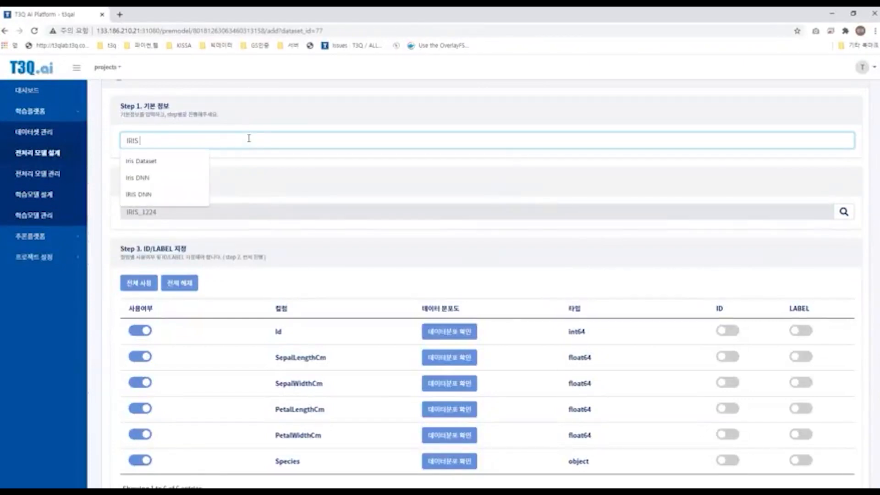
type("1224")
Step: Set the Id column as the ID column in the ID/LABEL assignment
scroll(816, 250, "down", 1)
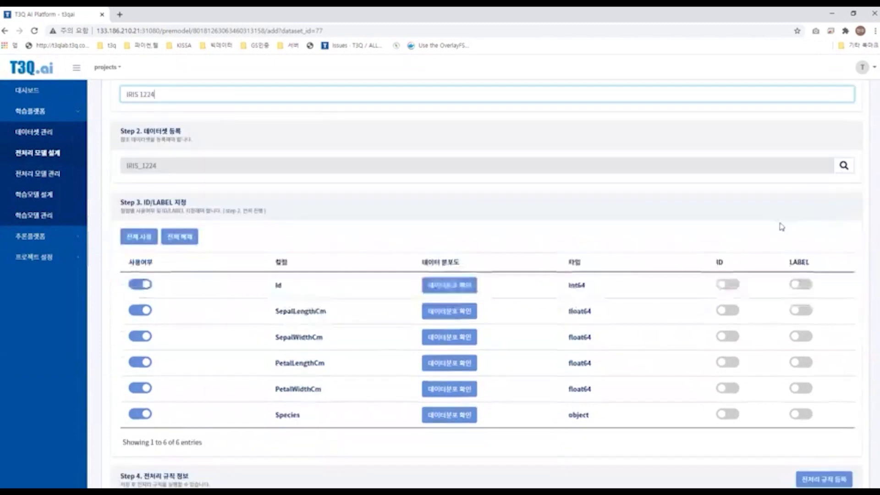
scroll(604, 197, "down", 1)
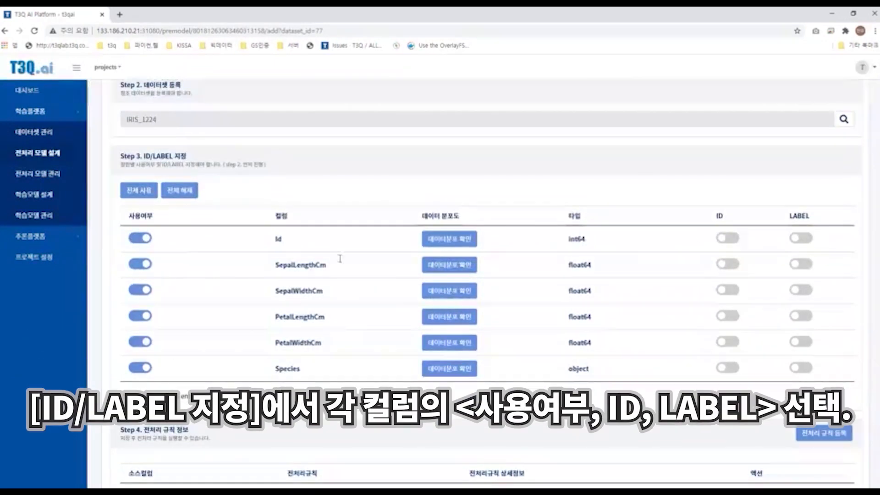
double_click(279, 239)
left_click(618, 239)
left_click(730, 238)
left_click_drag(616, 239, 563, 240)
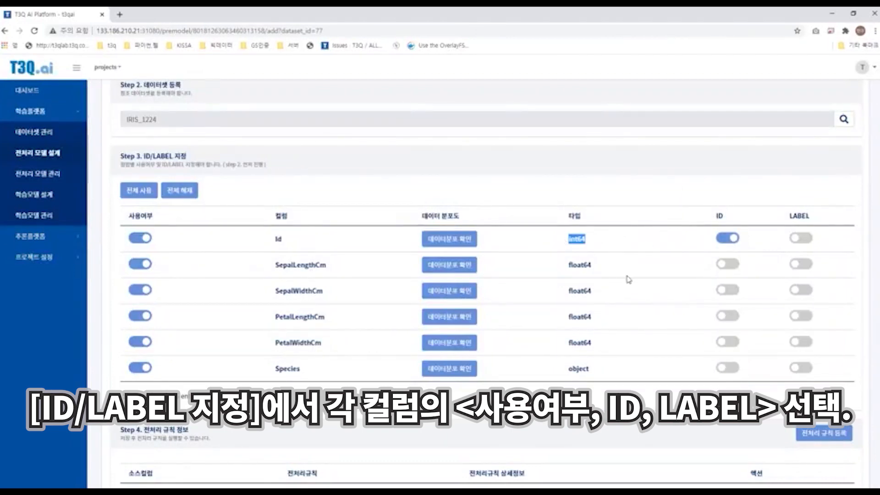
left_click(696, 251)
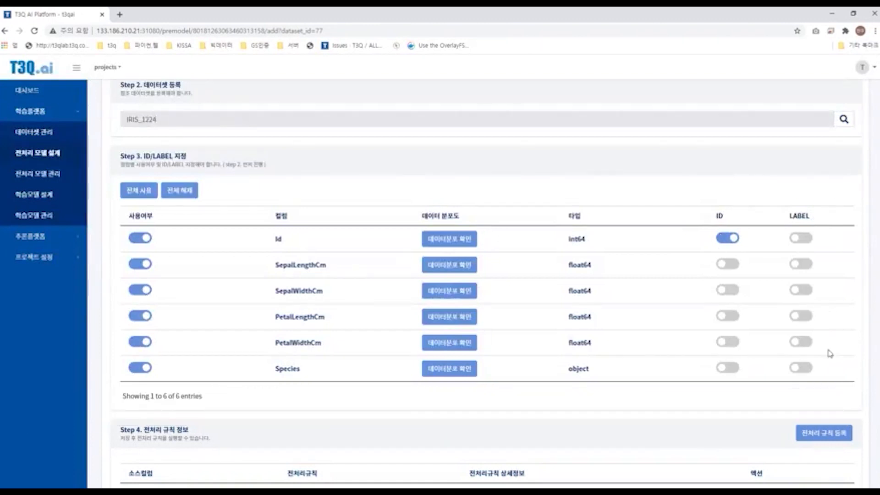
Step: Set the Species column as the LABEL column in the ID/LABEL assignment
double_click(579, 369)
left_click(792, 363)
scroll(775, 298, "down", 3)
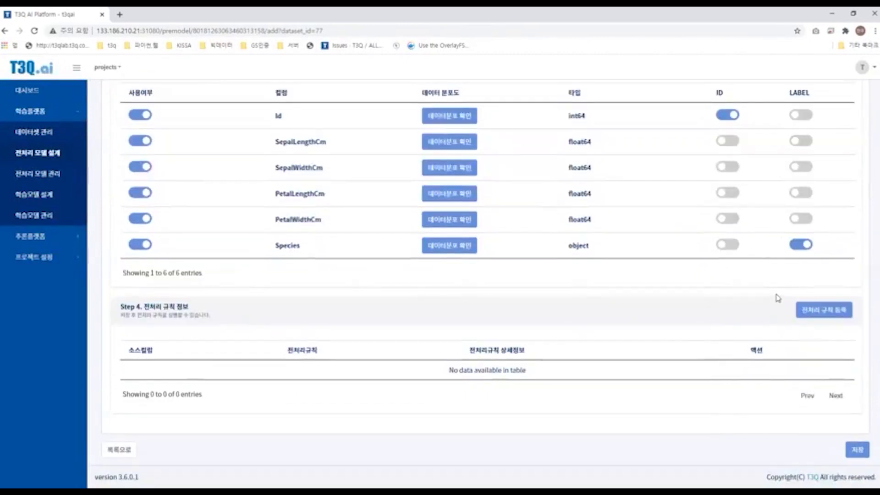
scroll(725, 321, "up", 2)
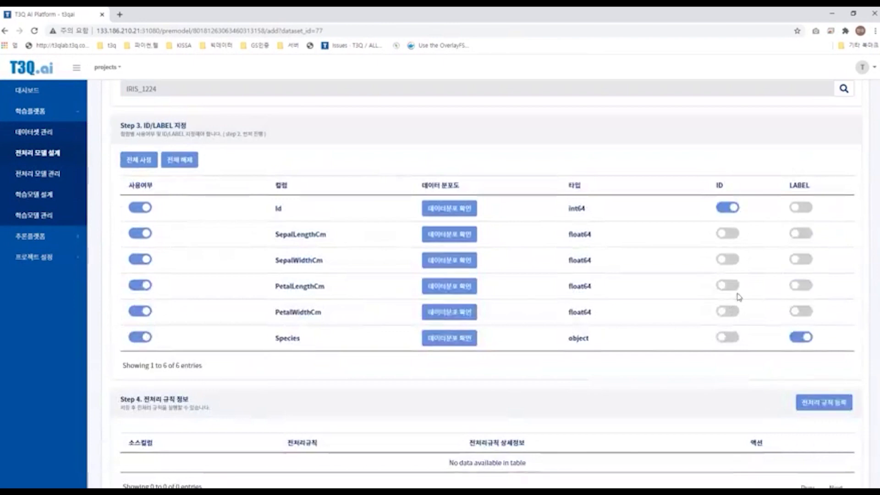
scroll(729, 367, "up", 2)
scroll(779, 367, "down", 4)
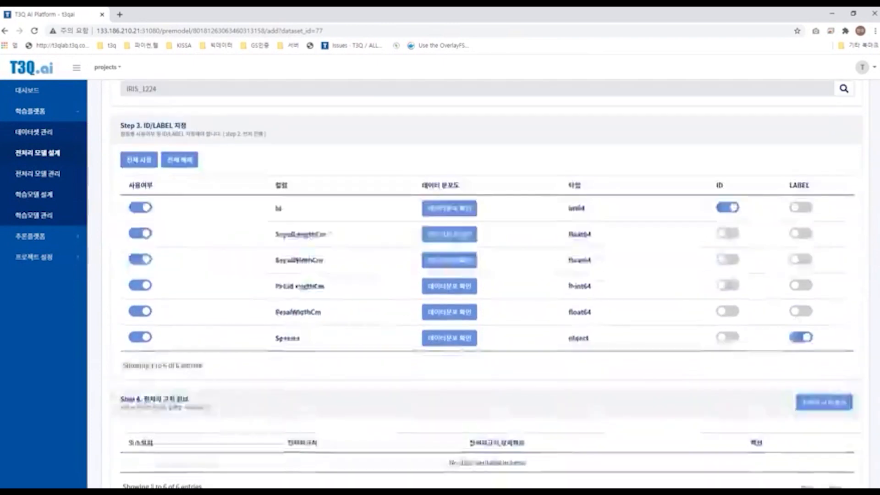
scroll(275, 202, "up", 1)
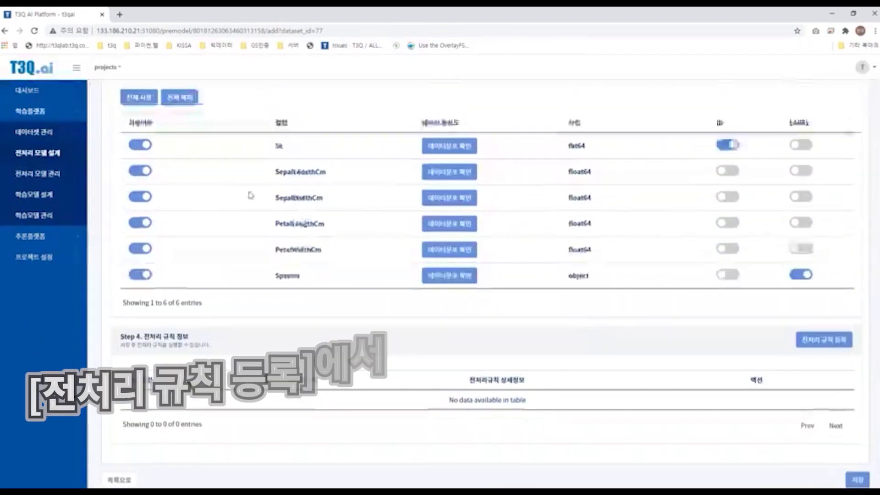
left_click_drag(248, 166, 605, 269)
left_click_drag(655, 281, 657, 282)
left_click(659, 280)
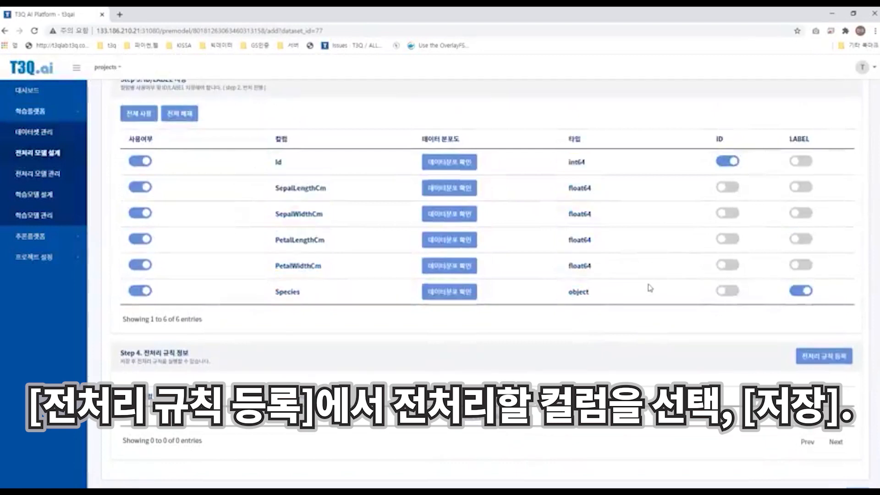
left_click_drag(508, 226, 651, 294)
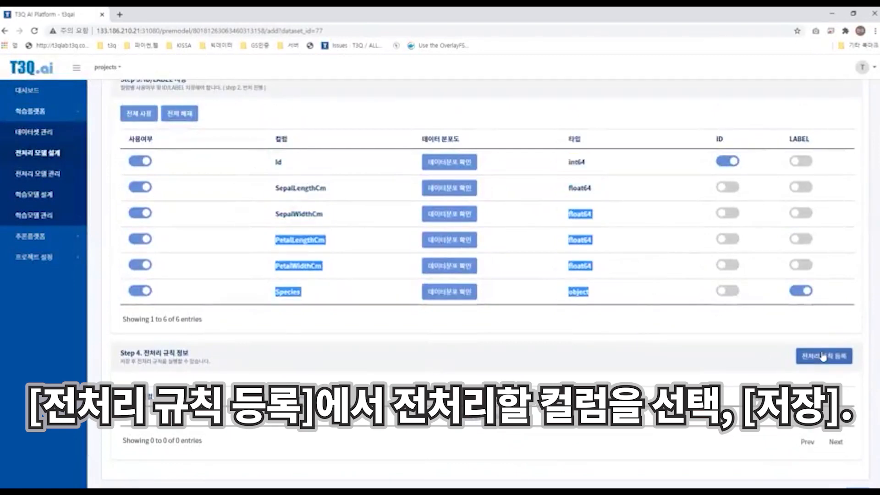
Step: Start a preprocessing rule that applies Min-max normalization to SepalLengthCm, SepalWidthCm, PetalLengthCm and PetalWidthCm
left_click(823, 357)
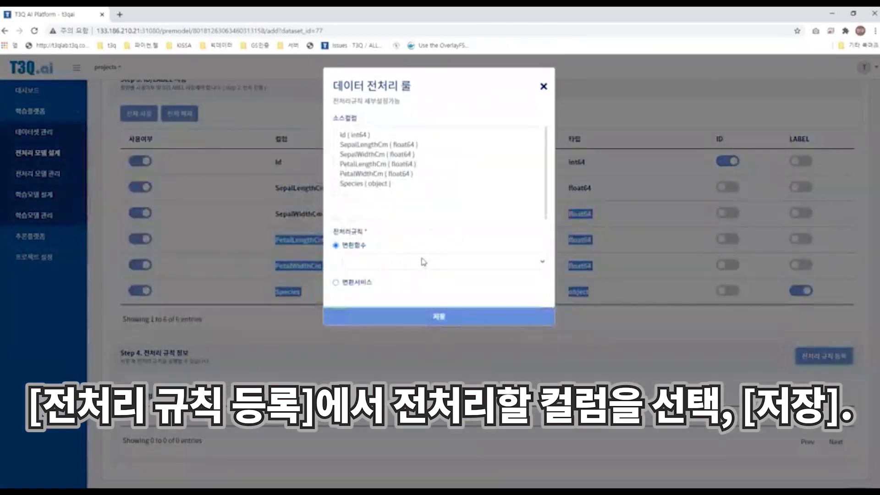
left_click_drag(374, 145, 351, 173)
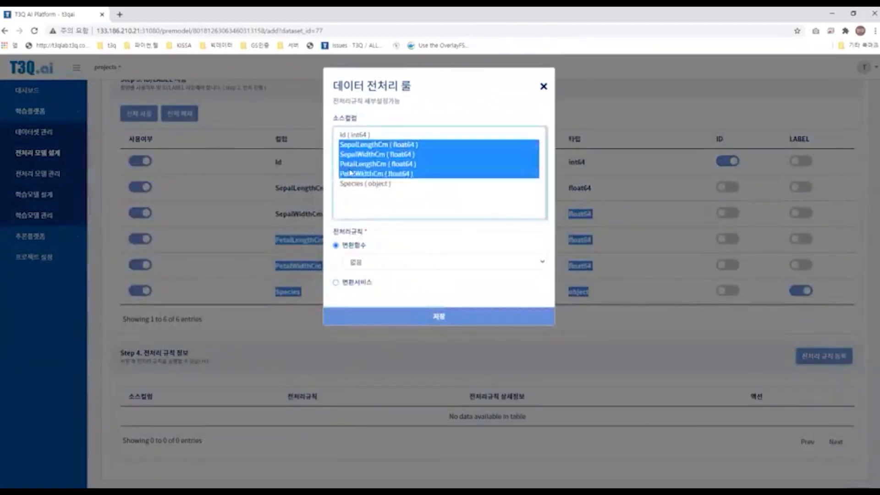
left_click(432, 262)
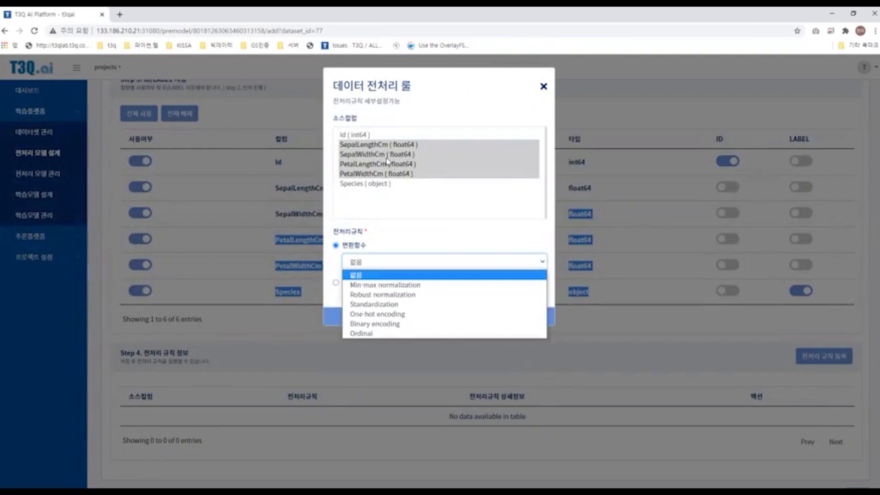
left_click(381, 287)
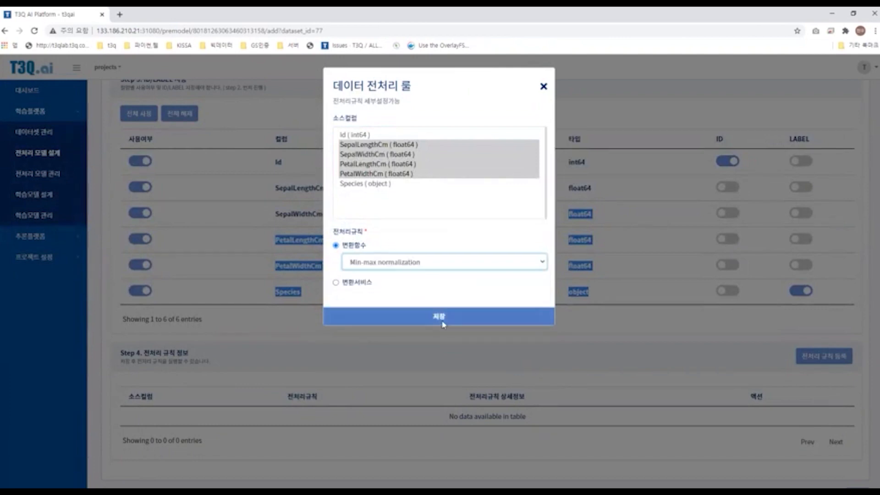
left_click(431, 265)
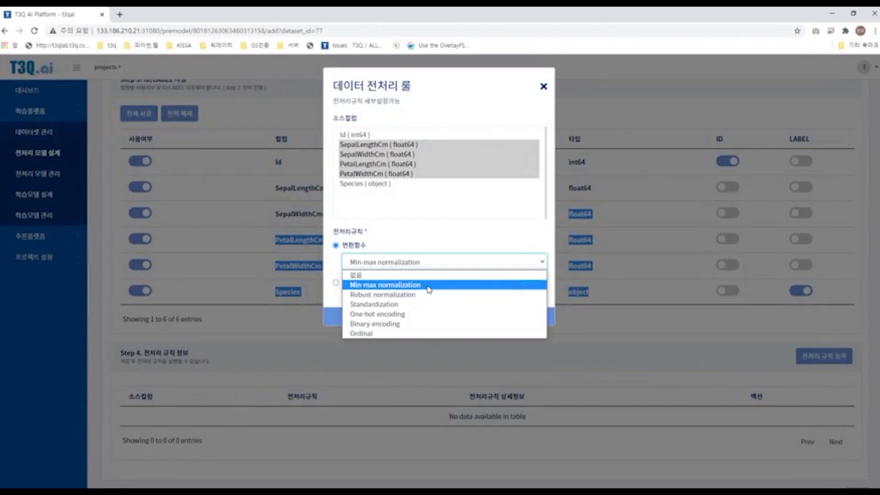
Step: Save the Min-max normalization rule and add a second rule applying Ordinal encoding to the Species column
left_click(430, 285)
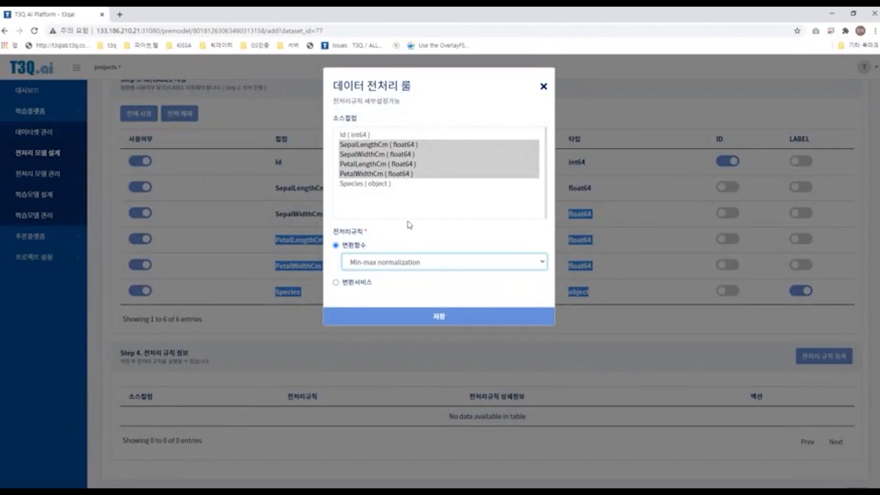
left_click(472, 316)
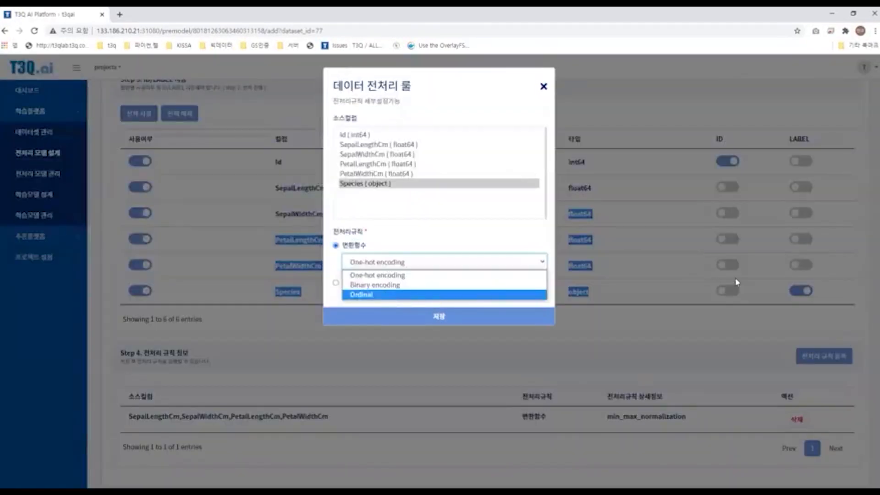
left_click(363, 294)
left_click(439, 316)
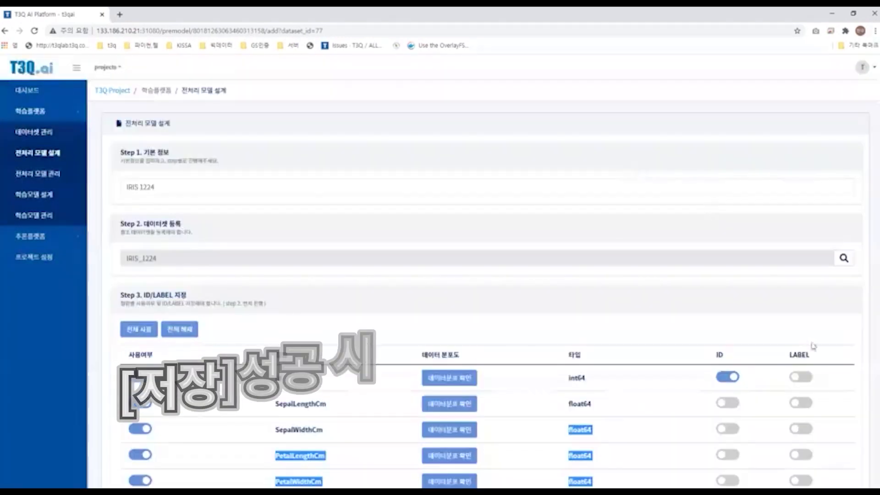
Step: Scroll through the preprocessing model pages to review column settings, preprocessing rules and execution info
scroll(849, 447, "down", 4)
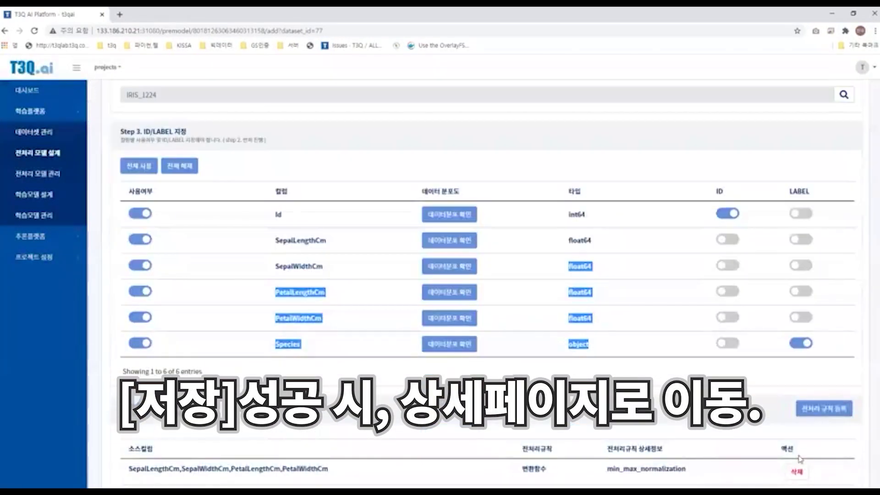
scroll(800, 458, "down", 3)
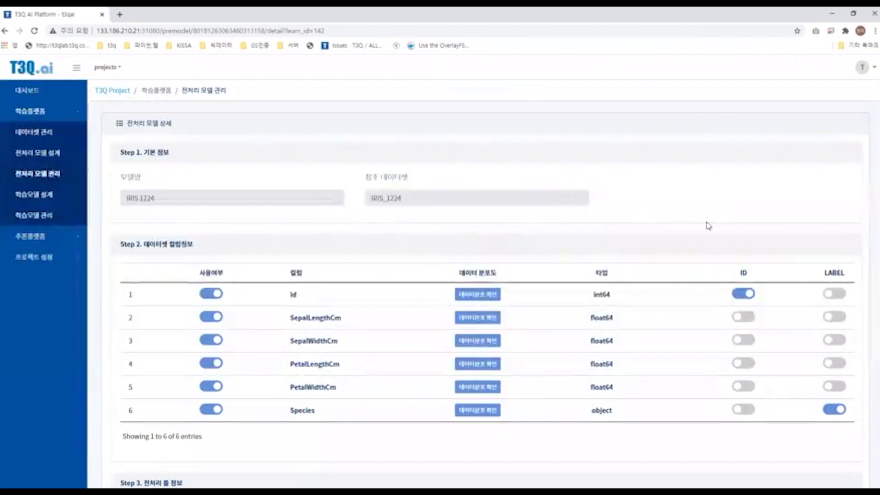
scroll(710, 220, "down", 3)
scroll(188, 129, "down", 1)
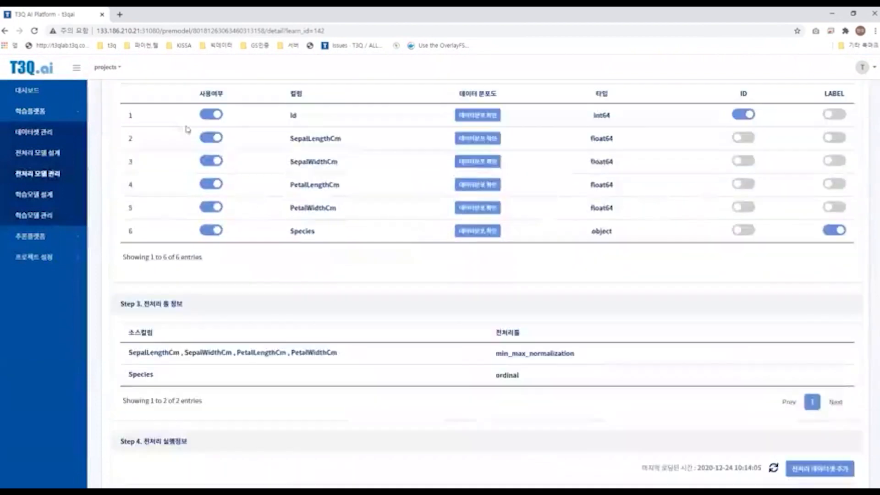
scroll(269, 137, "up", 4)
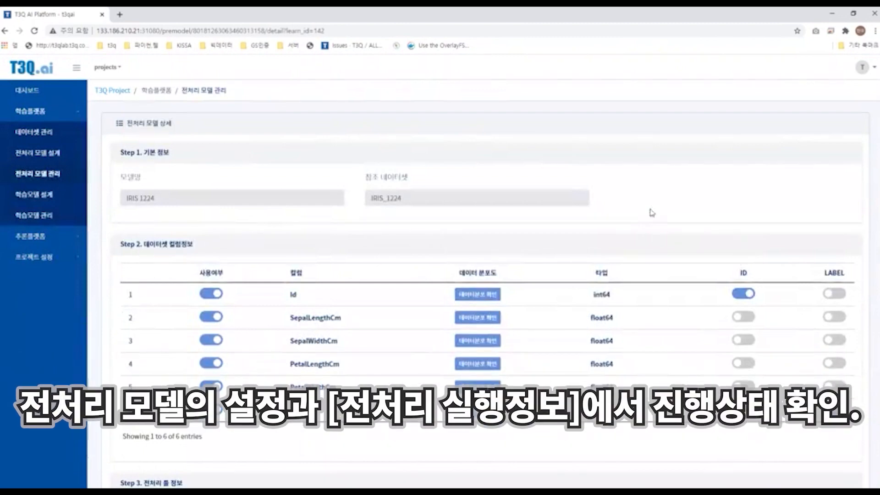
scroll(561, 382, "down", 1)
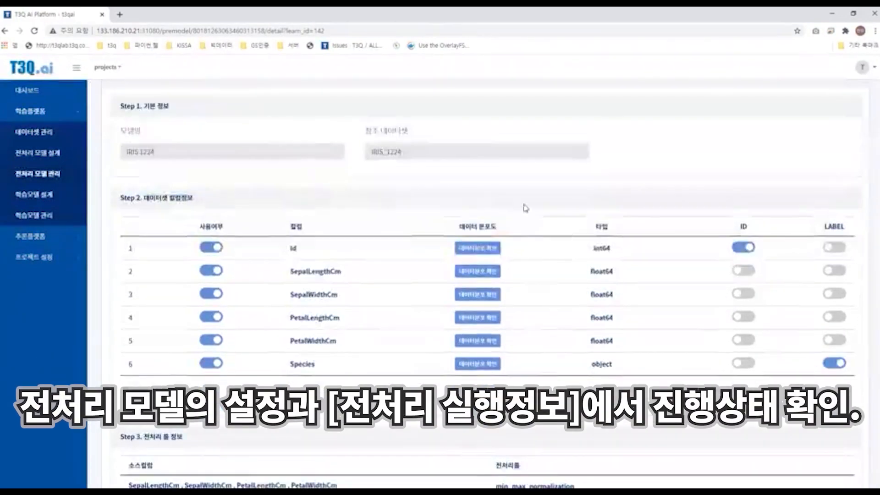
scroll(570, 306, "down", 3)
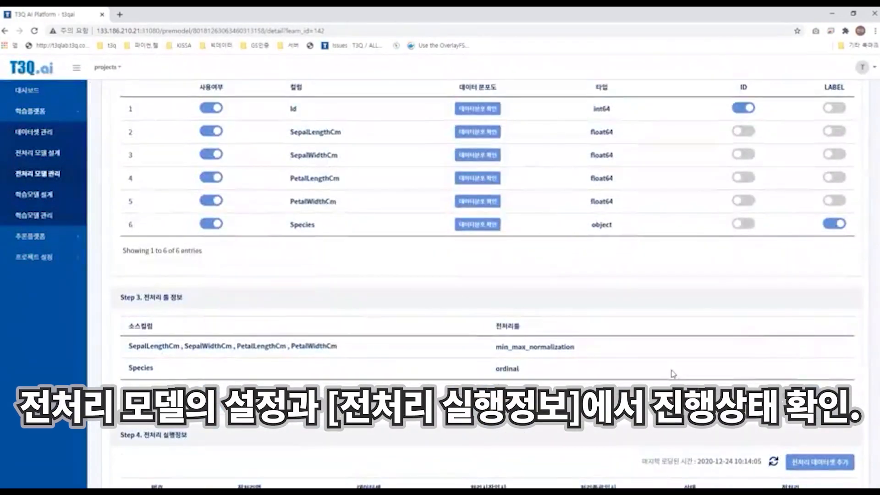
scroll(275, 330, "down", 3)
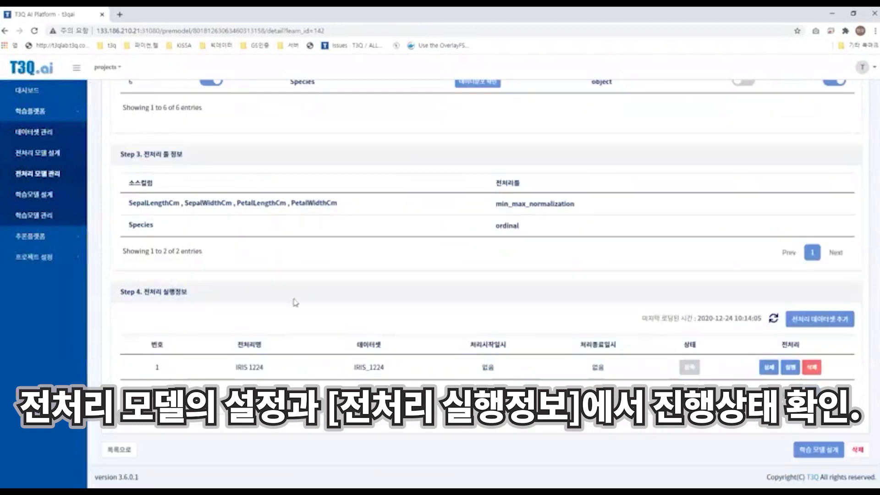
Step: Run preprocessing for the IRIS 1224 model and confirm the execution
left_click_drag(188, 292, 167, 298)
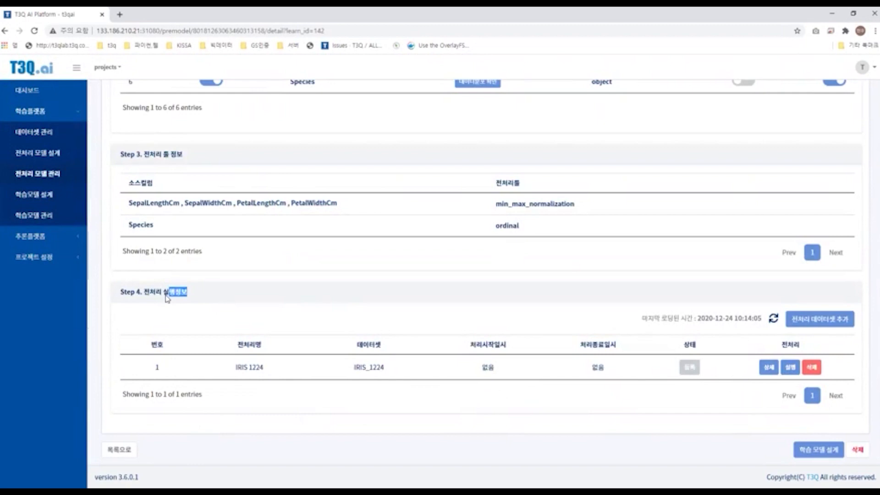
left_click_drag(167, 298, 143, 296)
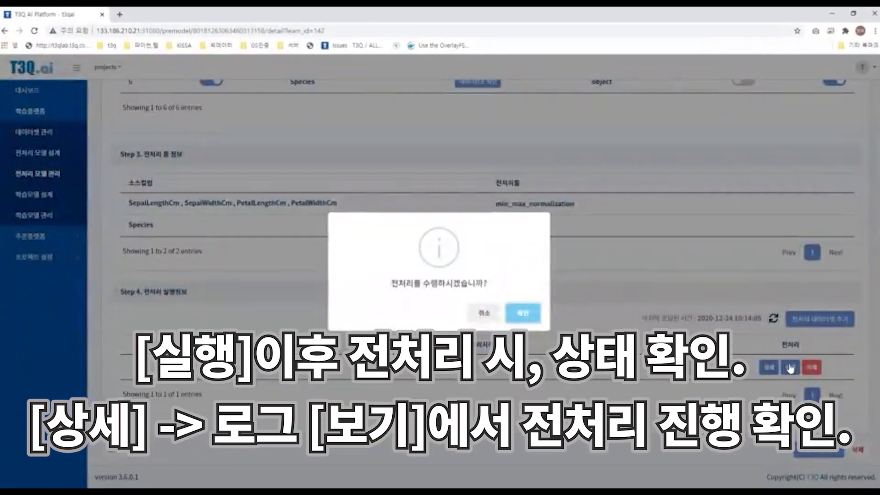
key("Return")
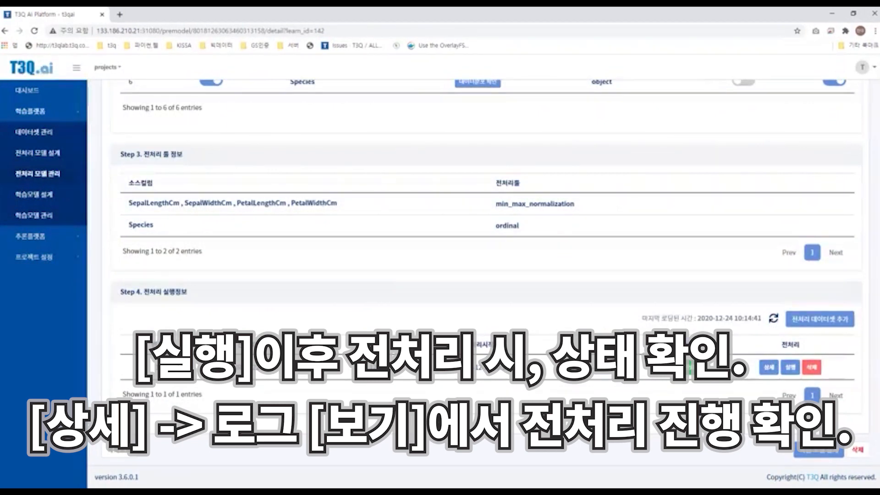
Step: Open the preprocessing progress details and view the log of each preprocessing stage
left_click(769, 368)
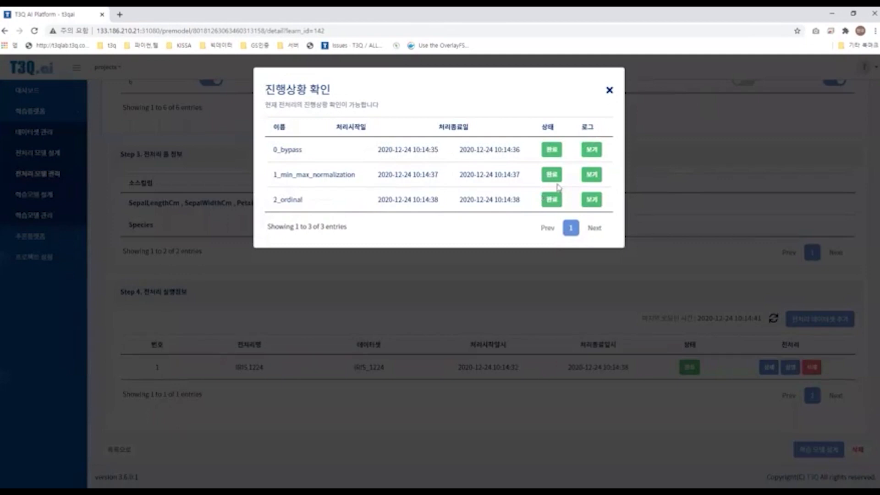
left_click(590, 179)
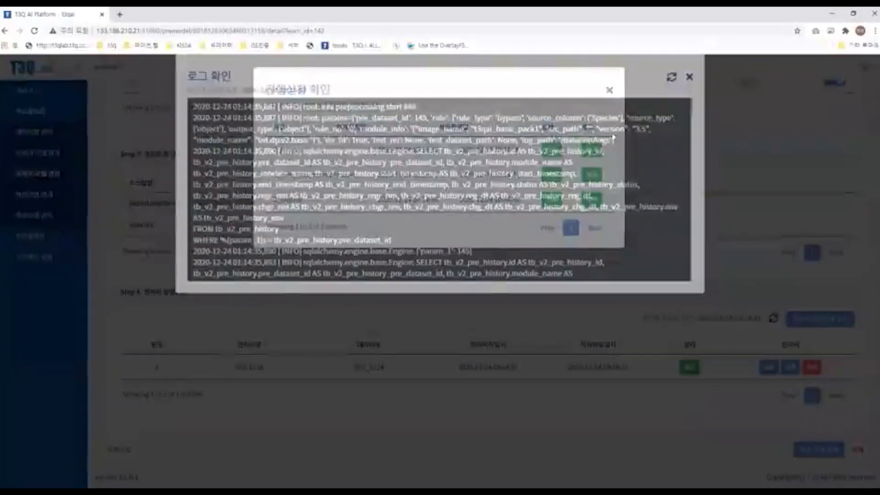
scroll(665, 136, "down", 5)
left_click(690, 88)
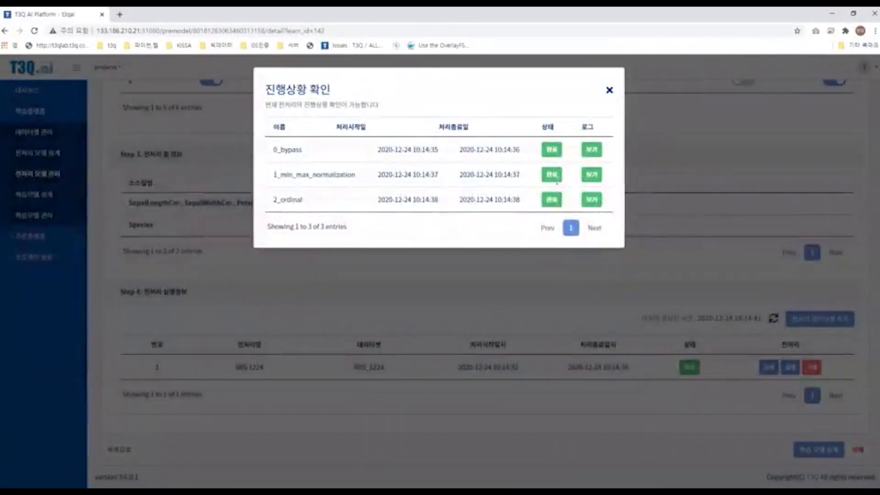
left_click(591, 175)
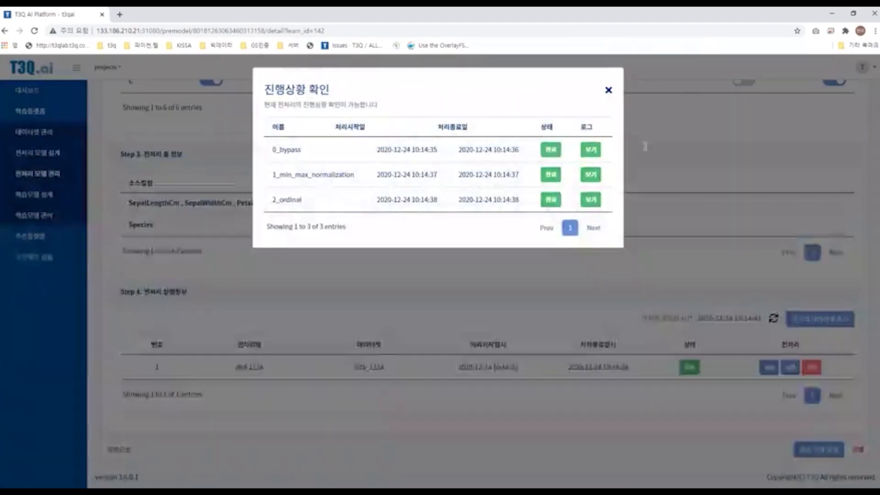
left_click(591, 200)
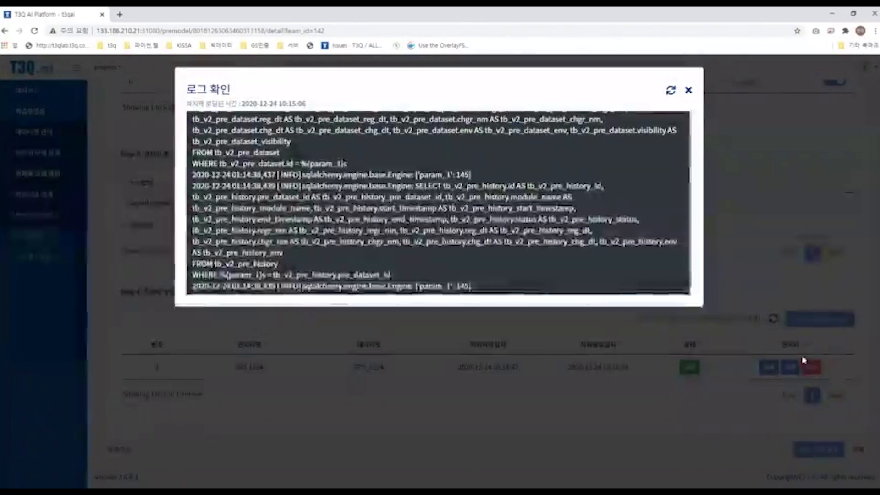
left_click(778, 396)
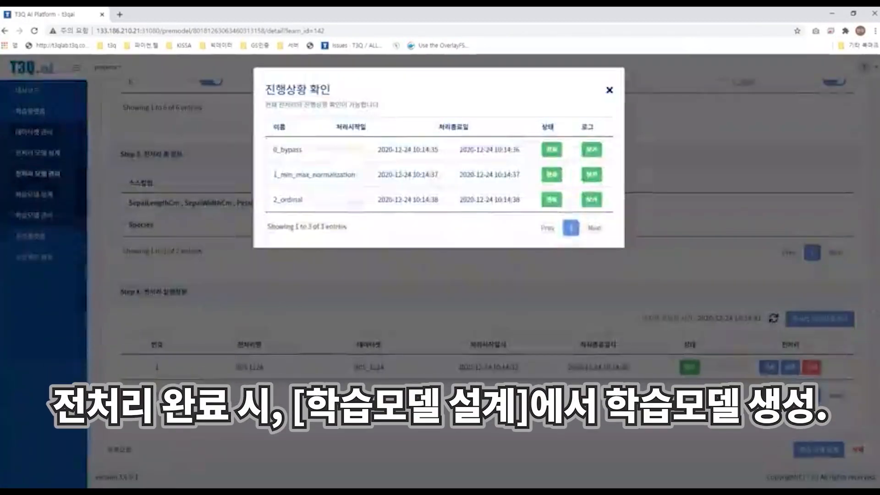
left_click(778, 396)
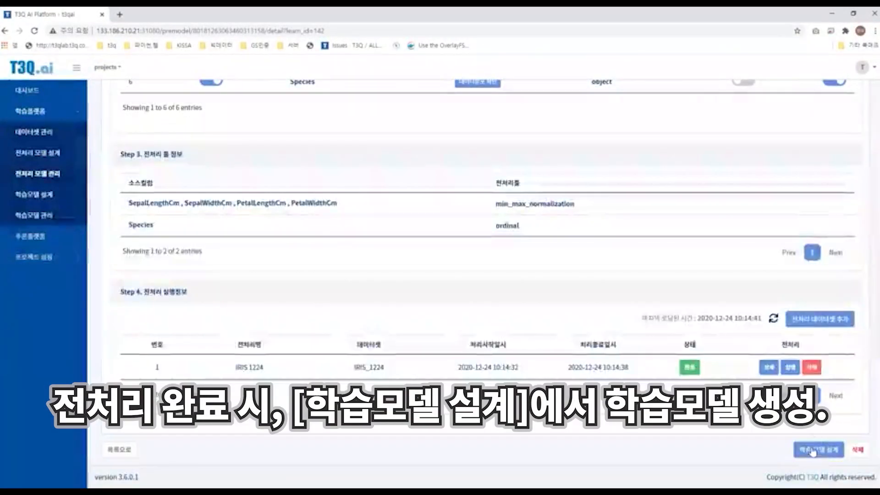
Step: Start a learning model design from the preprocessed model and name it IRIS DNN
left_click(812, 452)
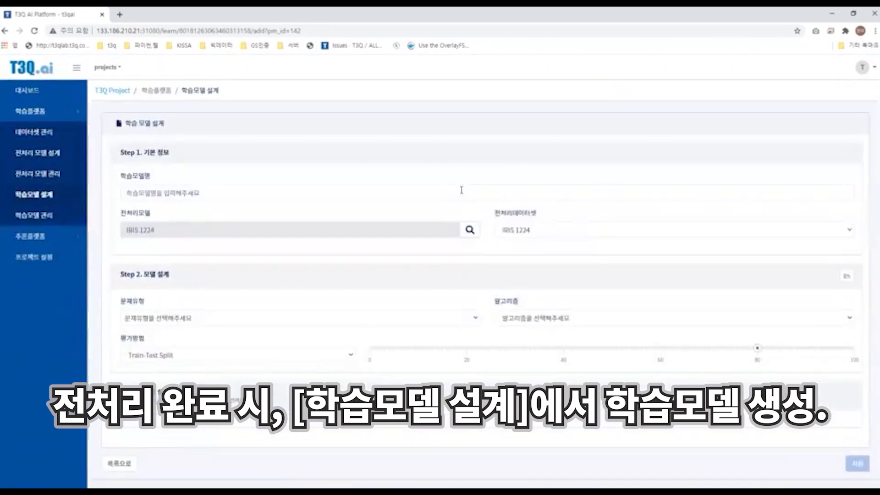
left_click(462, 190)
type("IR")
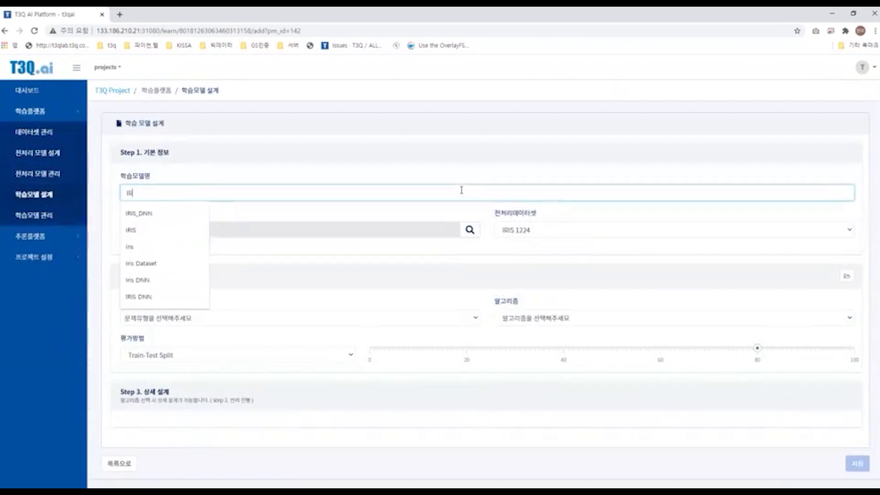
type("IS DNN")
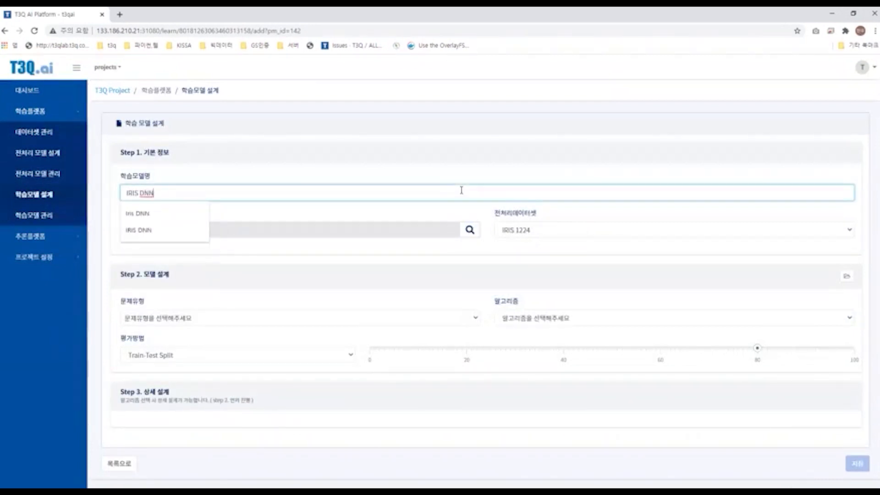
left_click(467, 219)
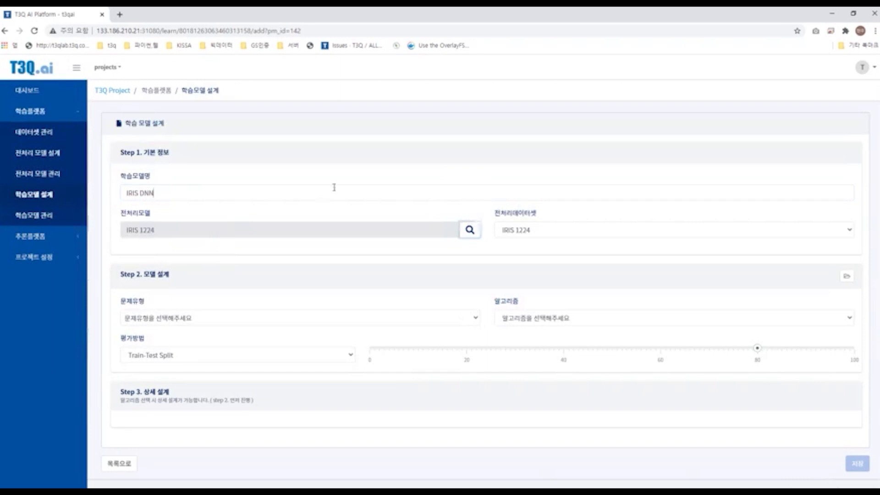
Step: Set the problem type to Classification and the algorithm to DNN
left_click(330, 317)
left_click(331, 353)
left_click(536, 318)
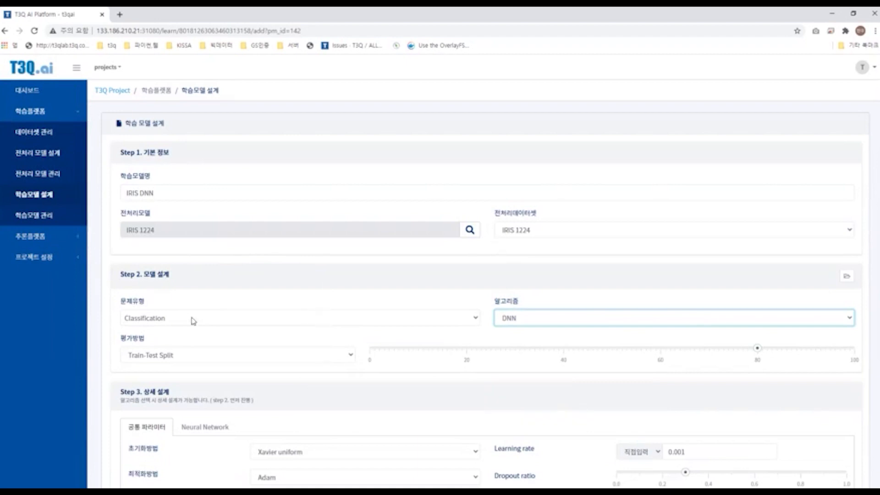
Step: Review the common hyperparameters of the DNN learning model, such as initialization, optimizer, epochs and batch size
scroll(585, 299, "down", 1)
scroll(752, 294, "down", 1)
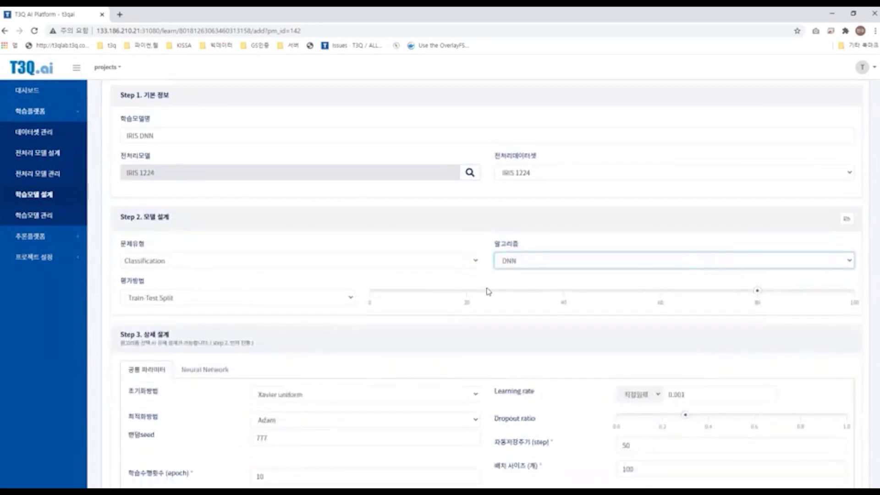
scroll(355, 271, "down", 2)
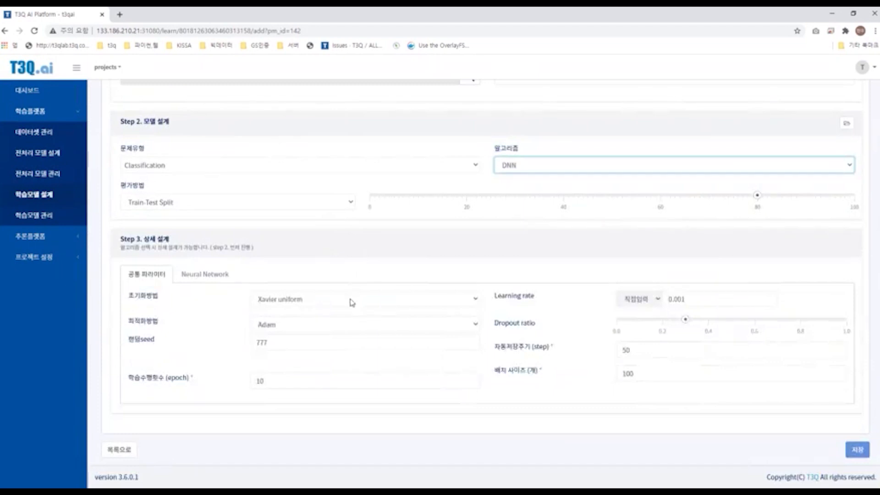
left_click_drag(124, 288, 543, 369)
left_click(541, 371)
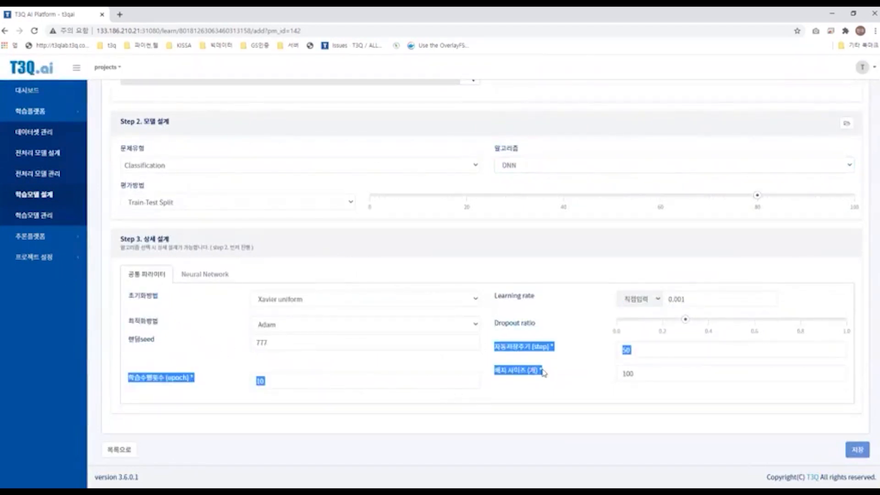
left_click(542, 371)
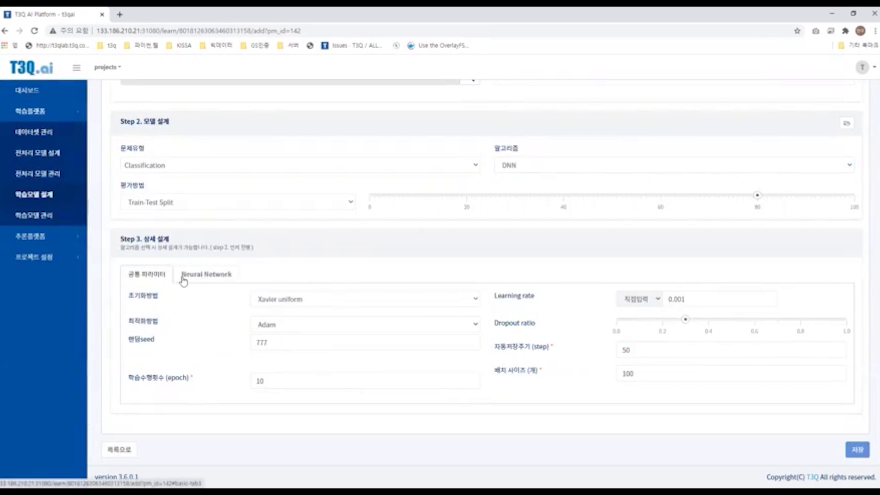
left_click(477, 302)
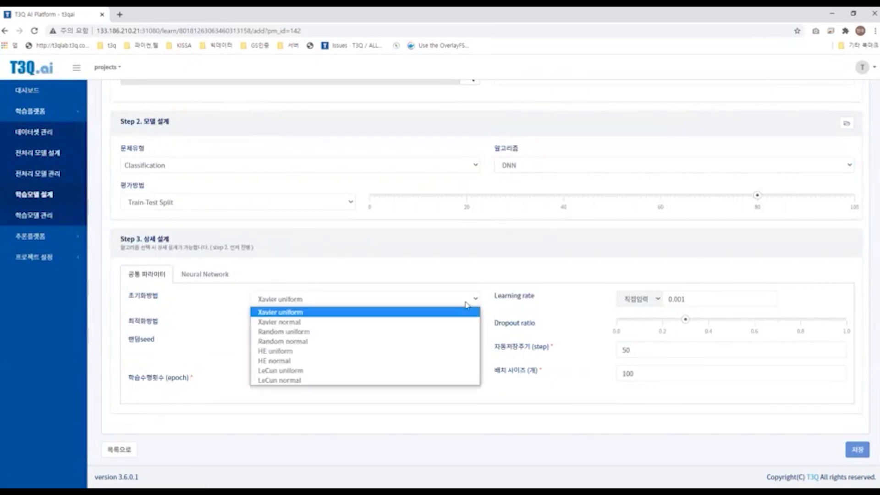
left_click(472, 312)
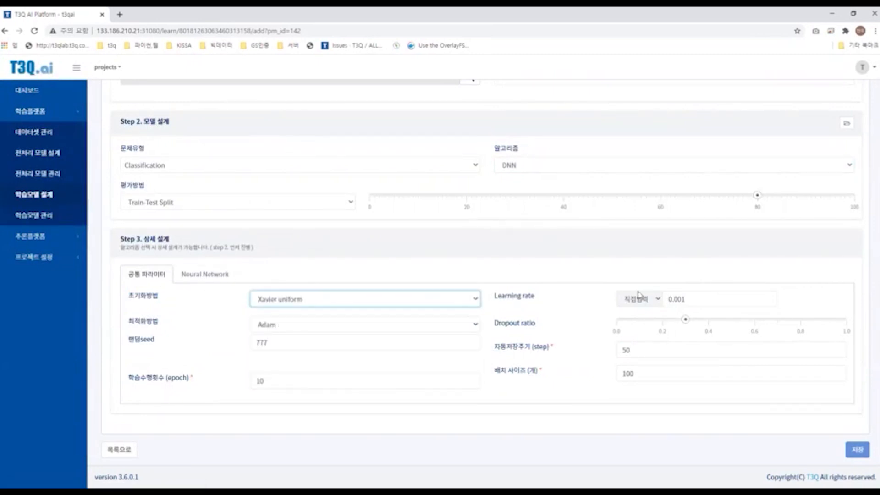
scroll(552, 310, "up", 1)
scroll(568, 298, "down", 1)
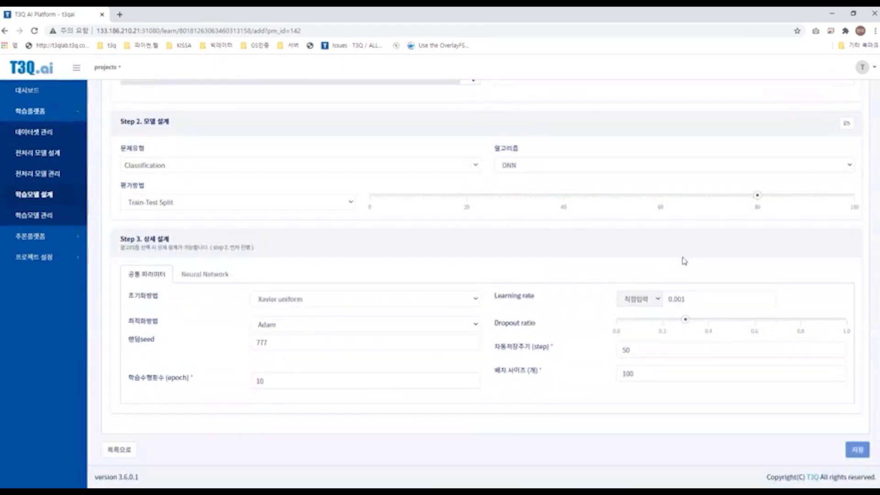
mouse_move(685, 320)
Step: Open the Neural Network design and add an FC layer to the MLP network
left_click(205, 275)
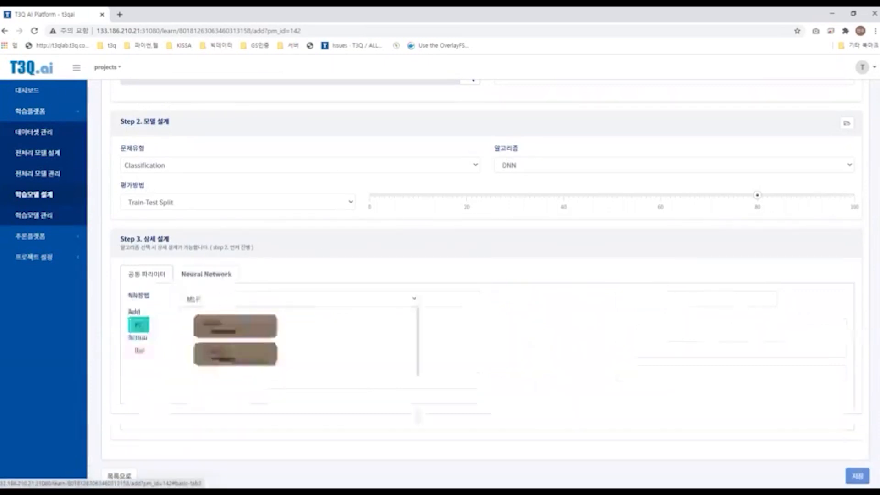
left_click(224, 299)
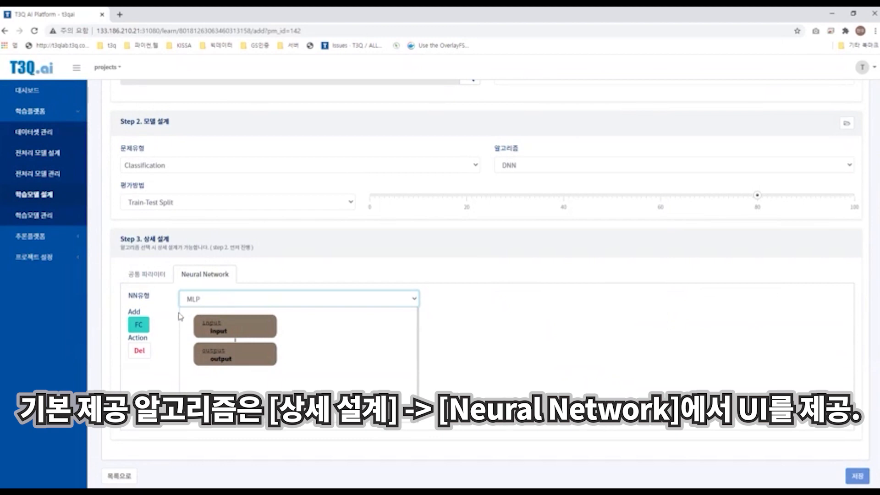
left_click(139, 324)
scroll(176, 303, "down", 1)
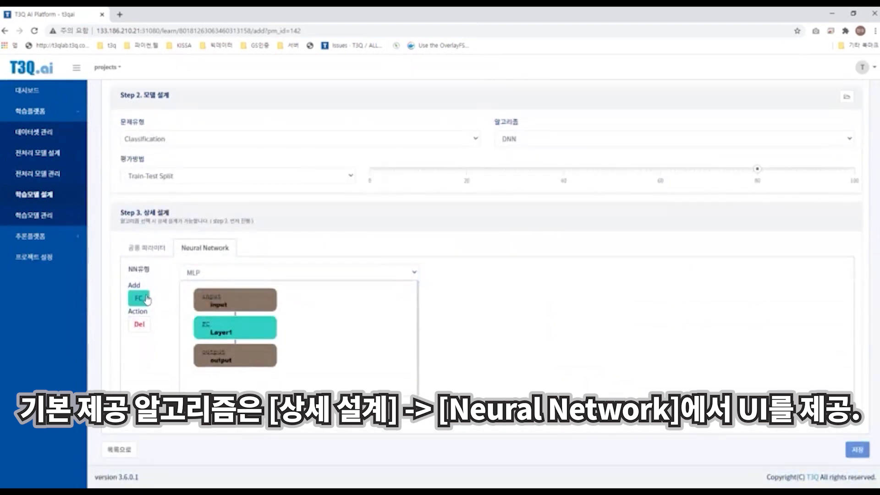
Step: Add a second FC layer to the MLP network
left_click(147, 300)
left_click(240, 352)
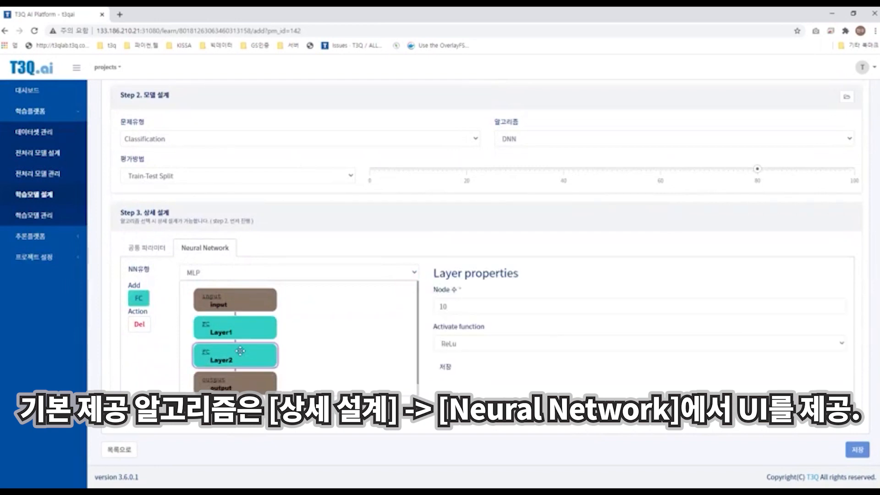
left_click(236, 327)
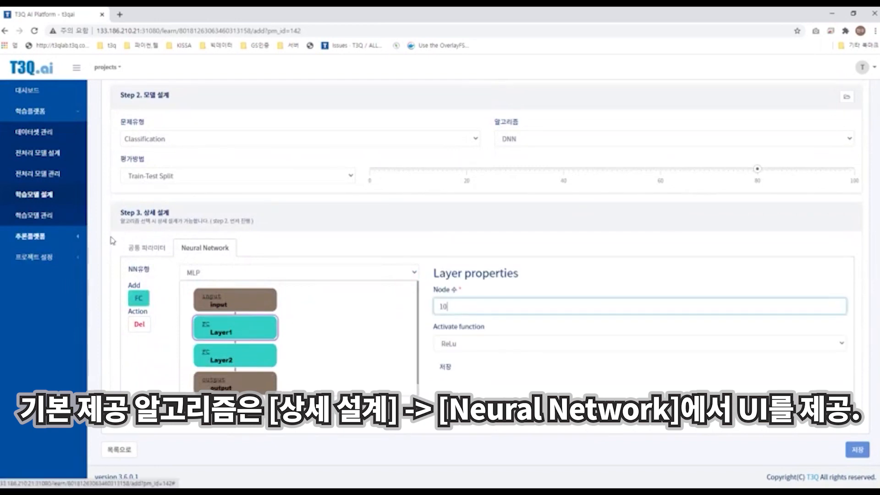
Step: Set the first FC layer's node count to 1024 and save the layer properties
left_click(68, 258)
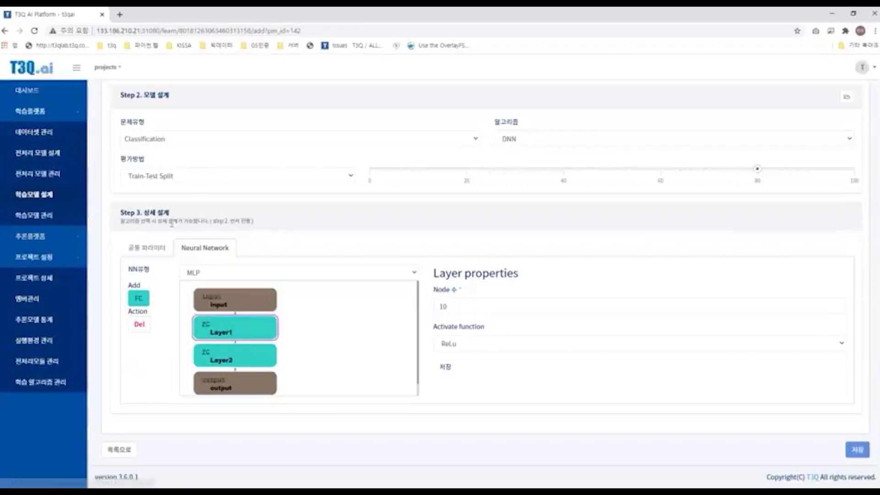
left_click(147, 249)
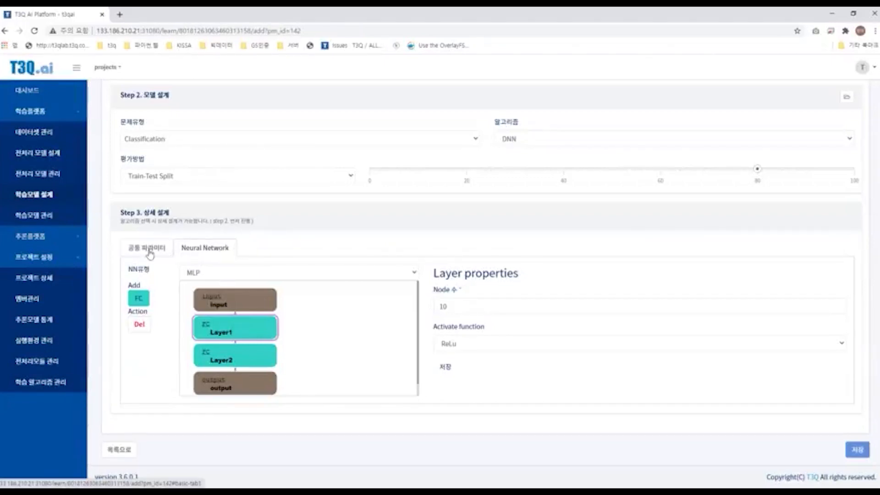
left_click(208, 270)
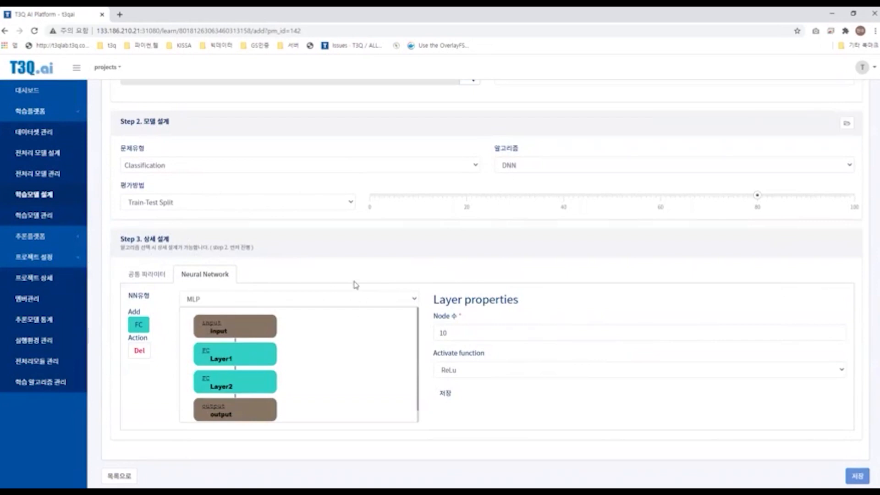
left_click(238, 353)
left_click(452, 334)
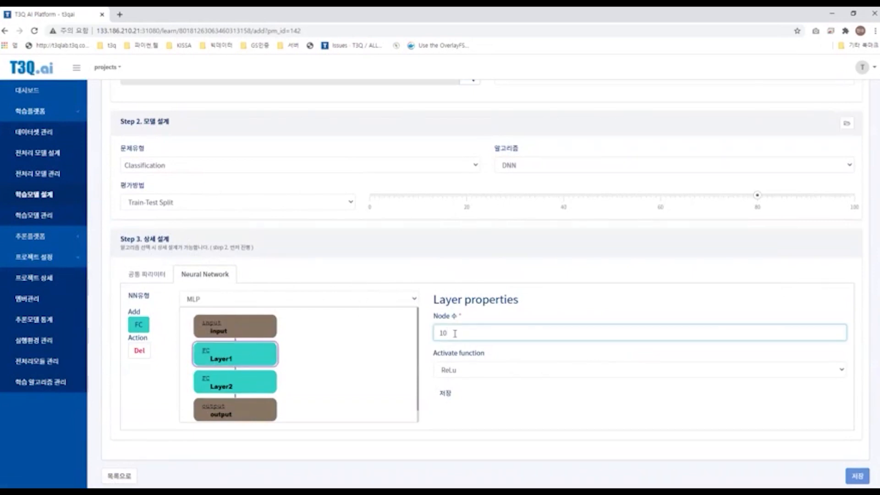
left_click_drag(460, 332, 438, 334)
type("1024")
key("Tab")
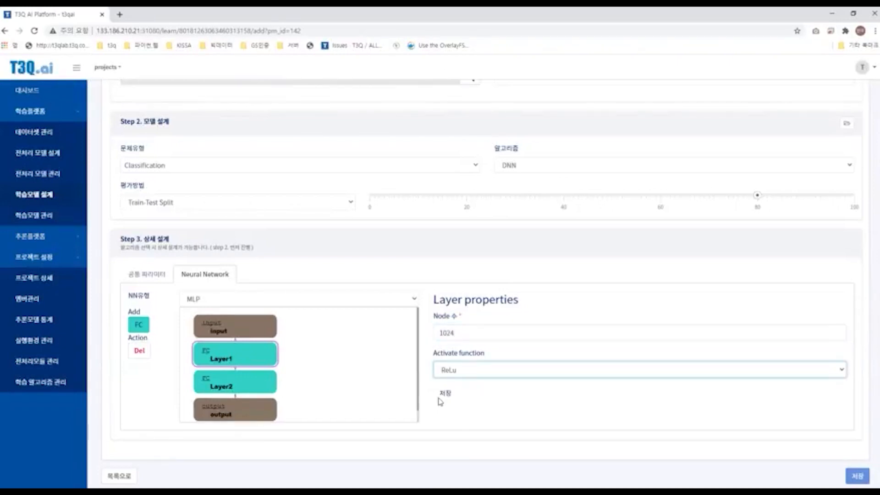
left_click(443, 394)
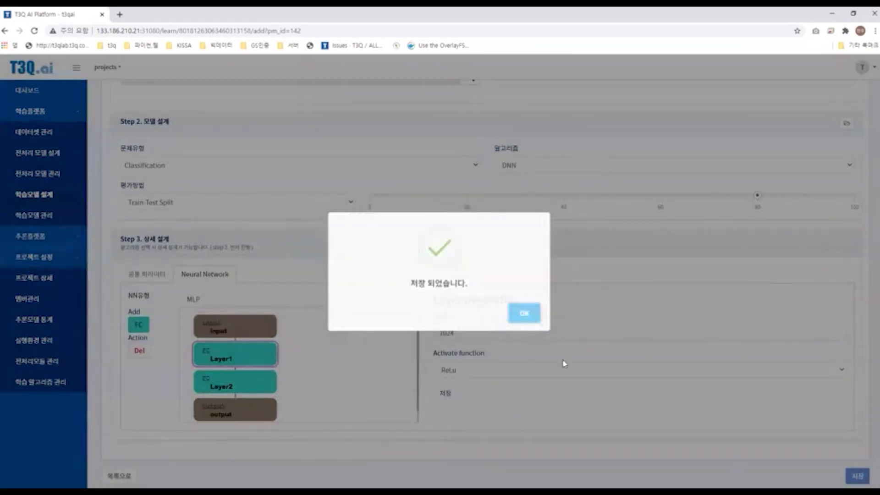
Step: Dismiss the notice and save the IRIS DNN learning model design
scroll(319, 410, "down", 3)
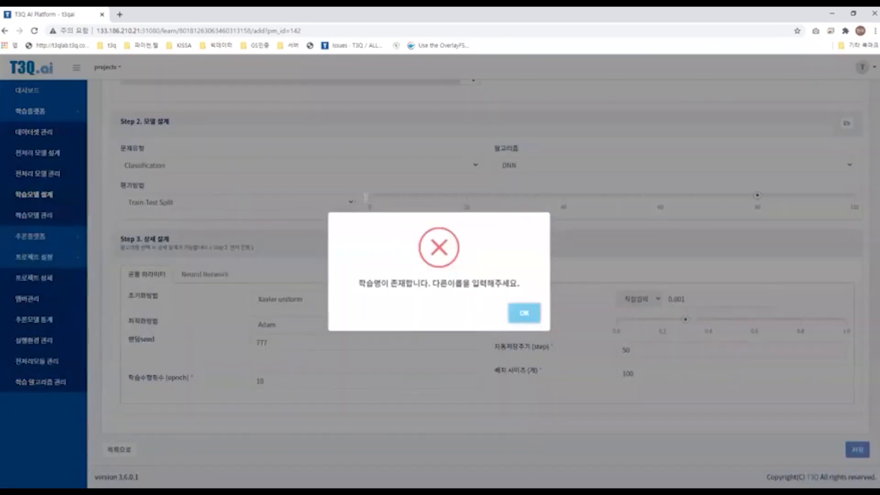
left_click(523, 313)
scroll(516, 314, "down", 5)
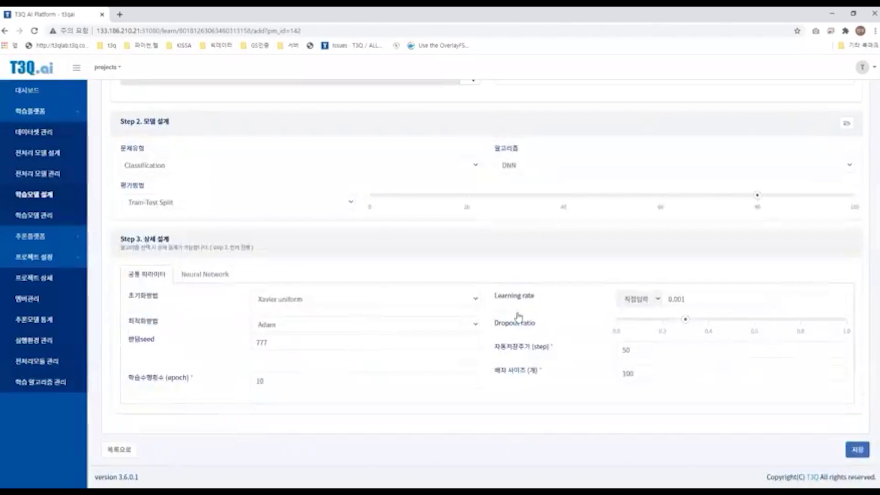
left_click(858, 449)
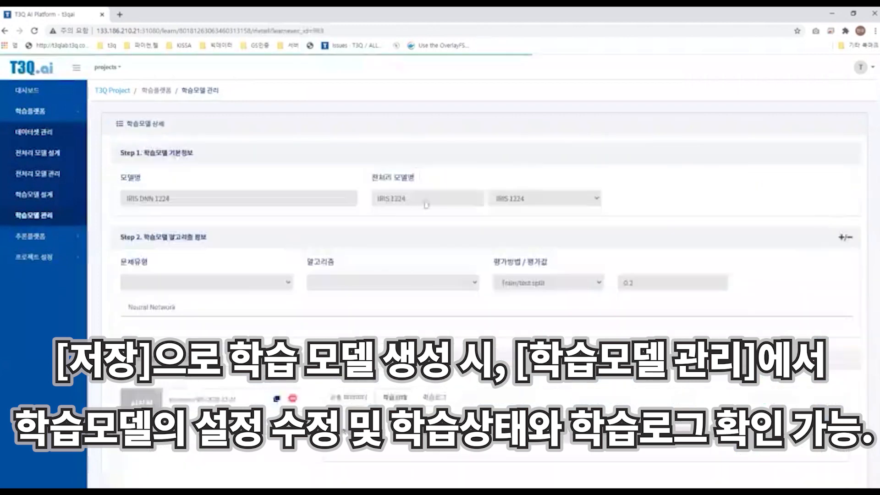
Step: Review the learning status, learning log and common parameter tabs of the IRIS DNN 1224 learning model
scroll(479, 262, "down", 2)
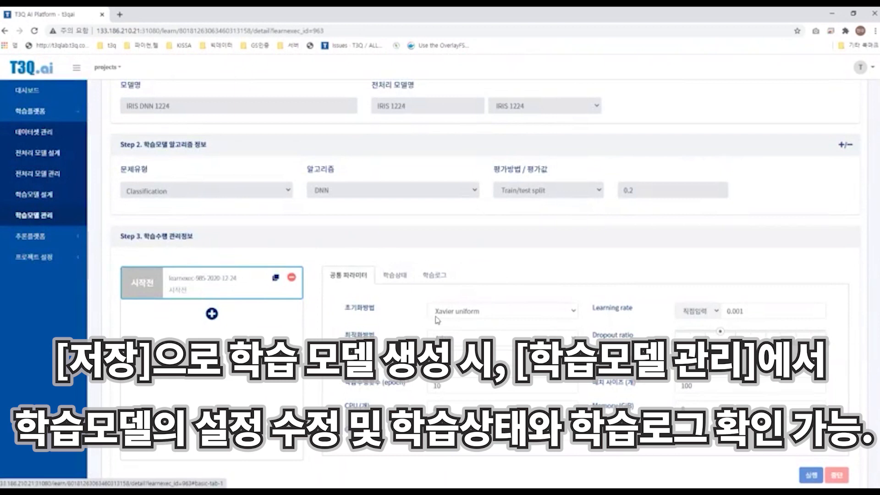
left_click(398, 275)
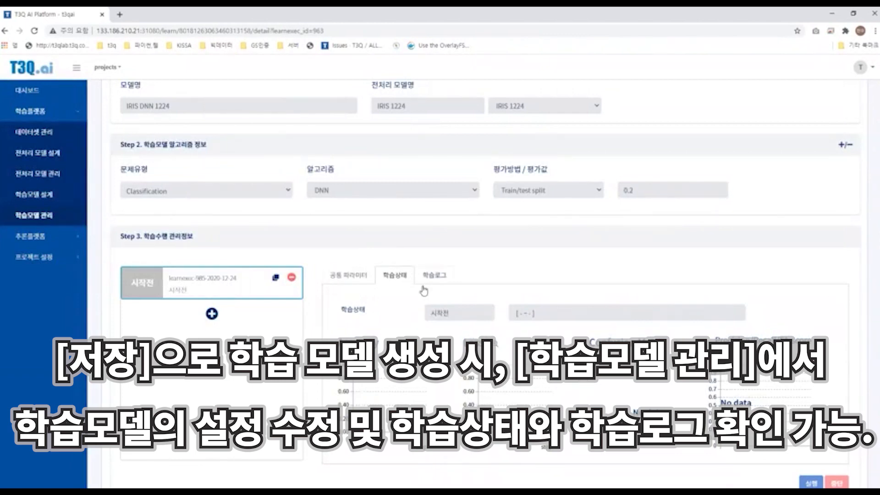
left_click(420, 271)
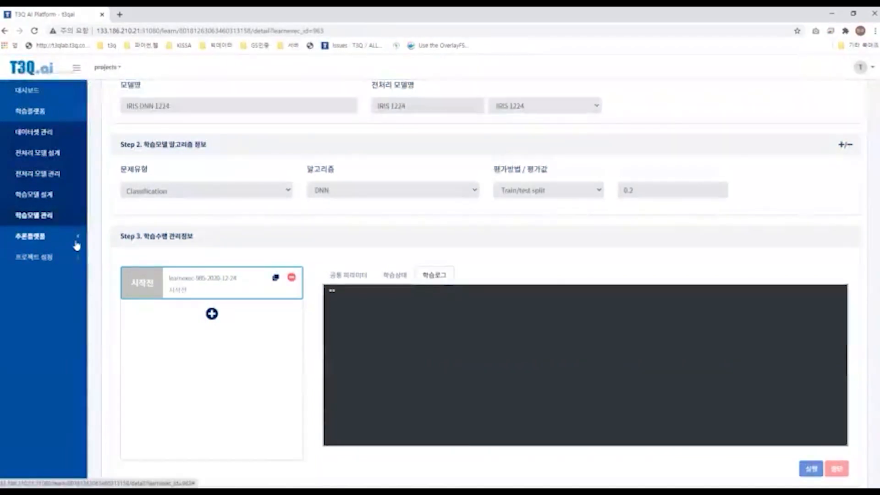
left_click(405, 274)
left_click(354, 277)
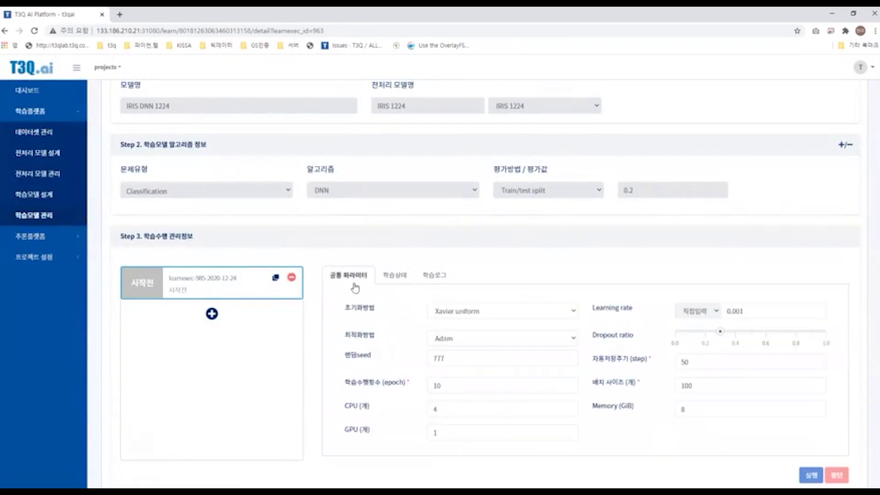
Step: Examine the model's execution settings such as CPU, GPU, memory and epoch count
scroll(478, 292, "up", 2)
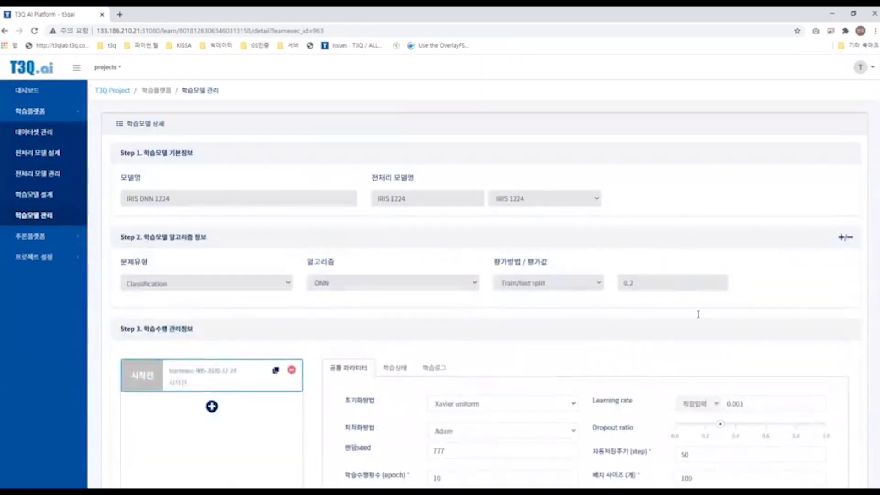
scroll(476, 316, "down", 4)
scroll(476, 315, "down", 1)
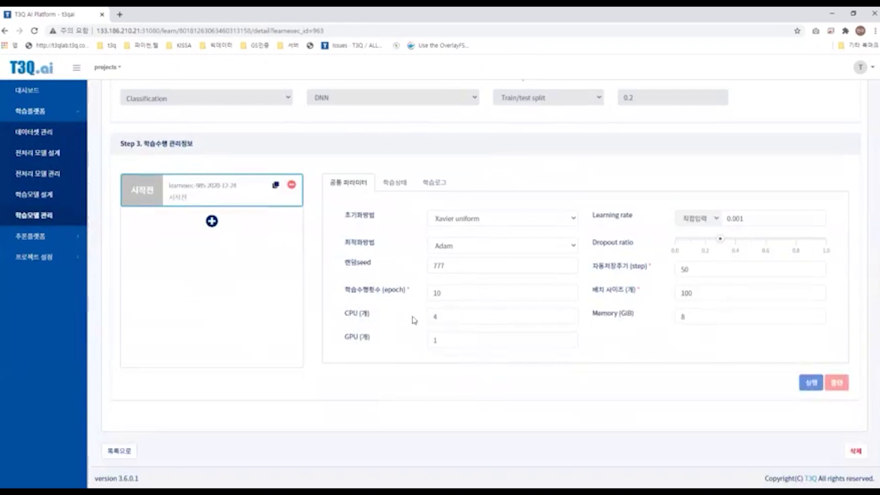
double_click(496, 307)
left_click(496, 308)
double_click(495, 308)
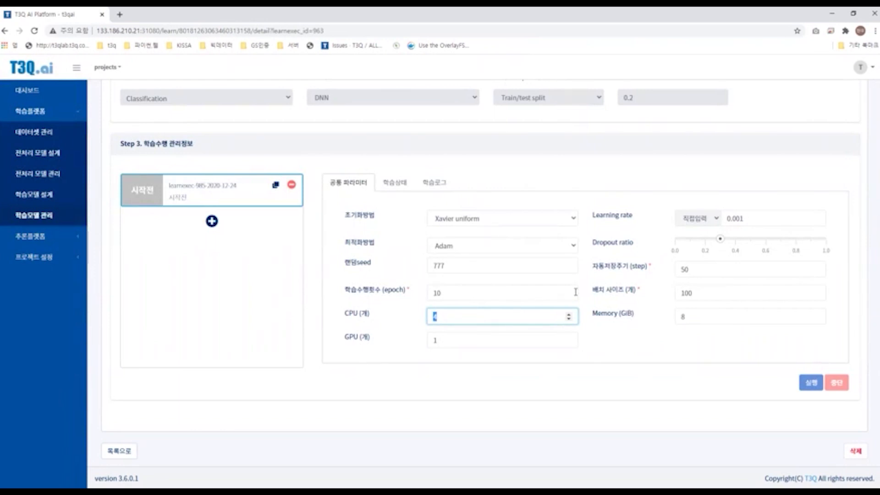
key("Tab")
key("Tab")
left_click_drag(555, 341, 407, 341)
left_click(407, 341)
scroll(482, 352, "up", 2)
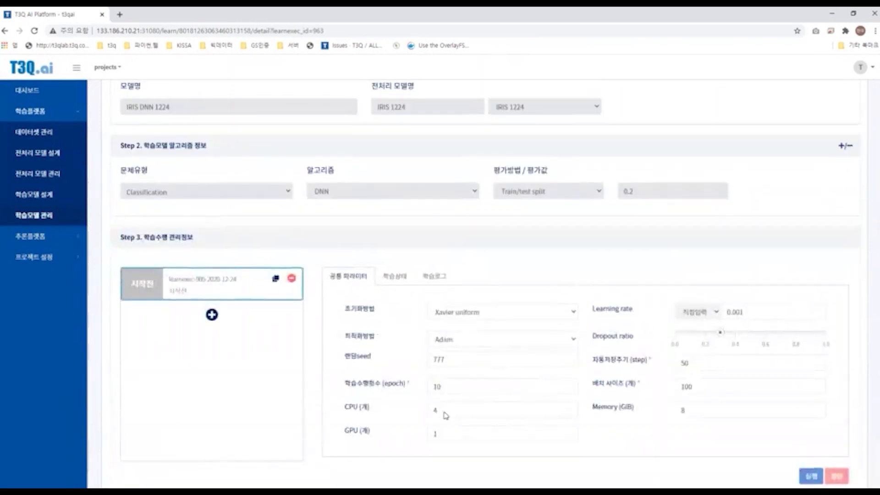
scroll(355, 426, "up", 1)
scroll(340, 390, "down", 2)
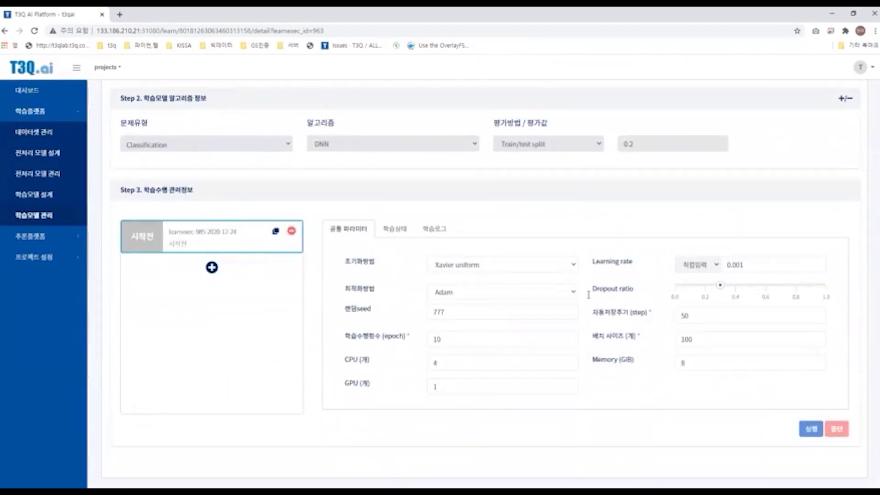
left_click(397, 229)
left_click(348, 229)
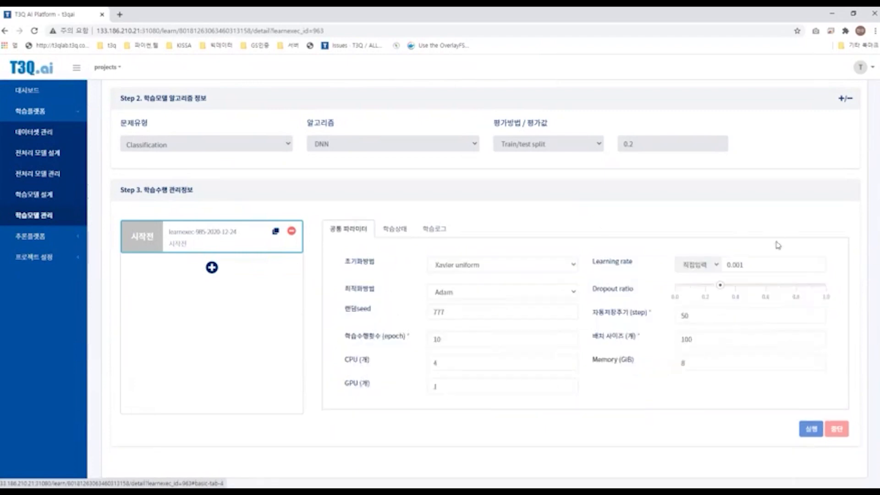
Step: Set the learning rate to 0.0001
left_click(771, 265)
type("0")
key("Tab")
key("Tab")
key("Tab")
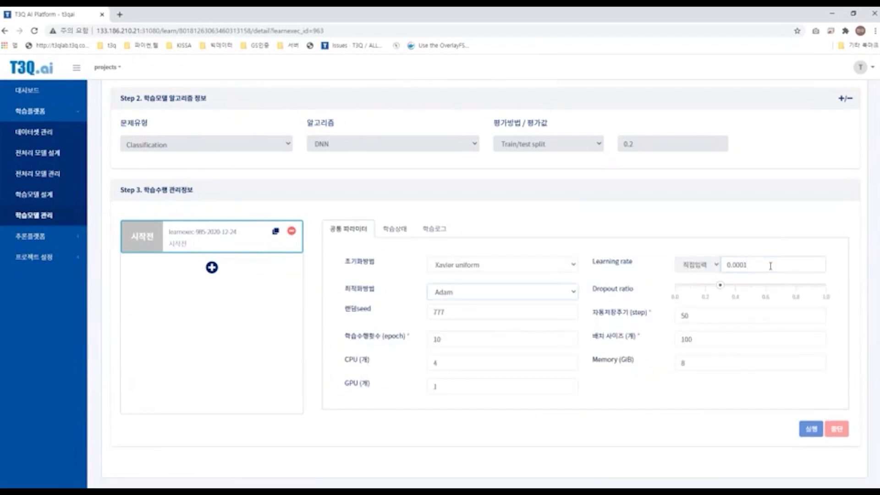
key("Tab")
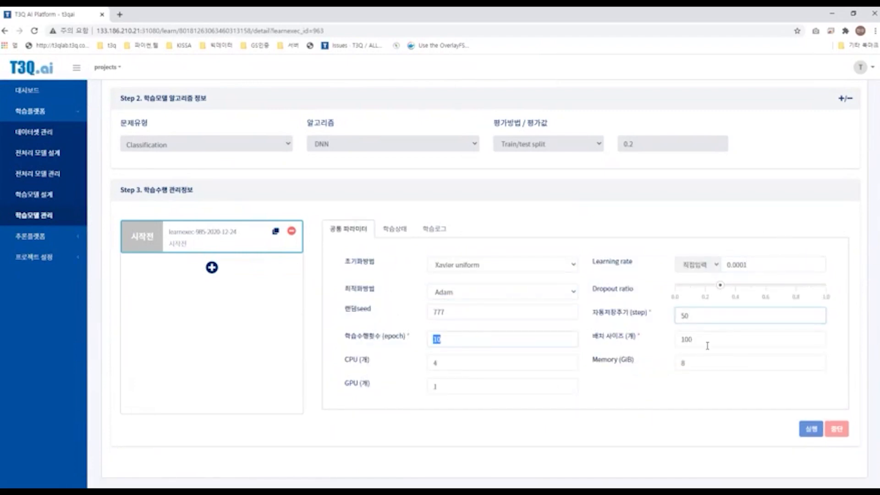
key("Tab")
Step: Run the learning model training and confirm the execution request
key("Tab")
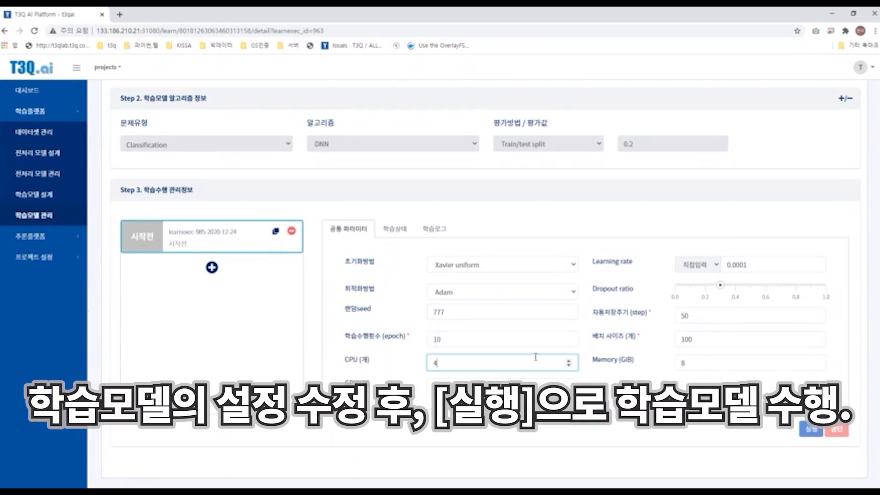
left_click(695, 364)
key("Tab")
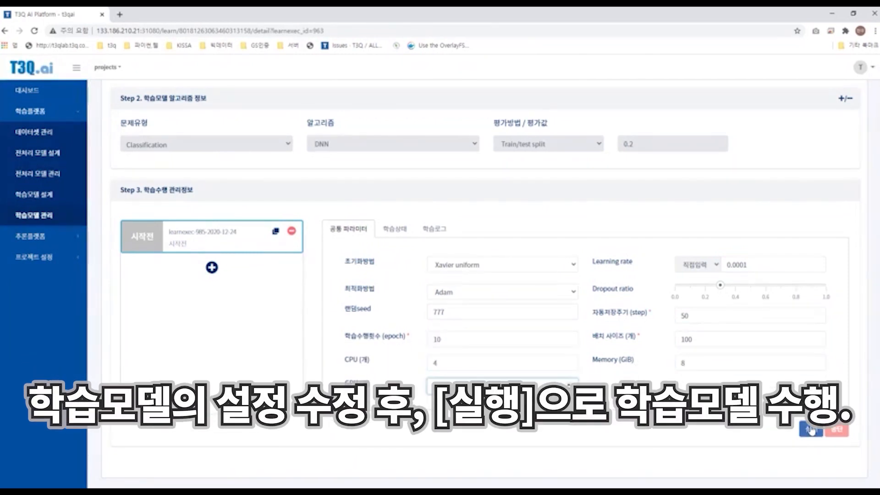
left_click(811, 430)
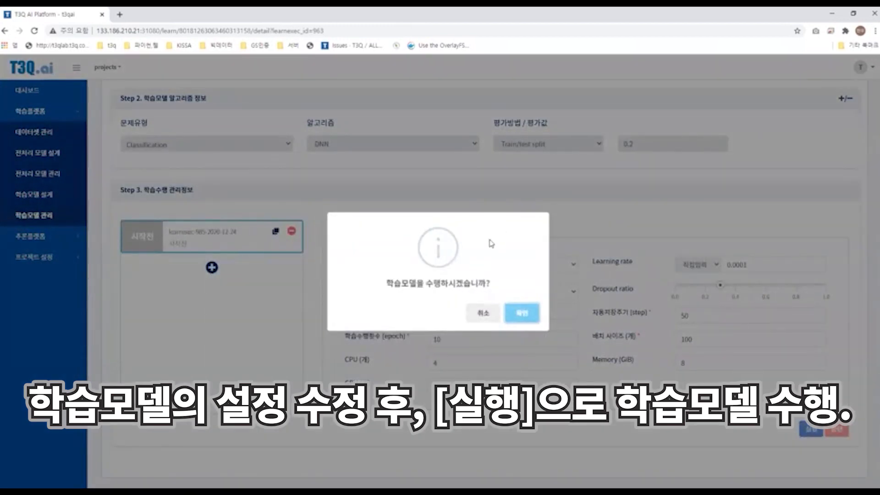
key("Return")
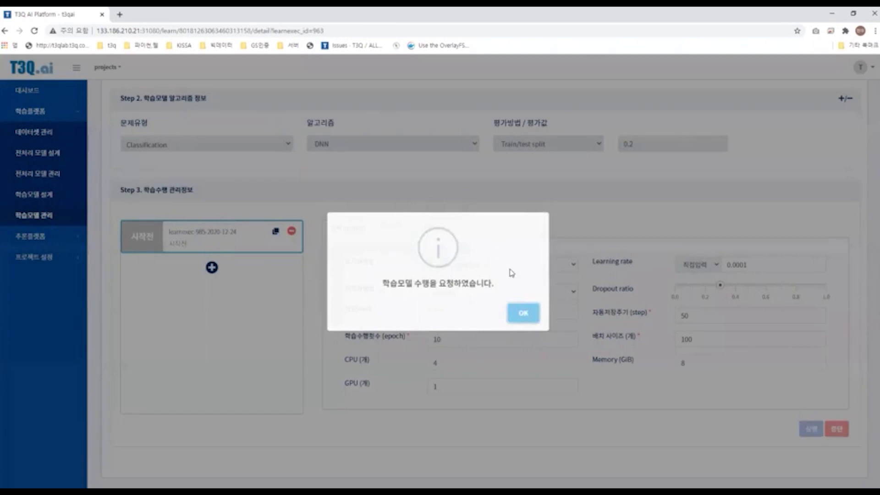
key("Return")
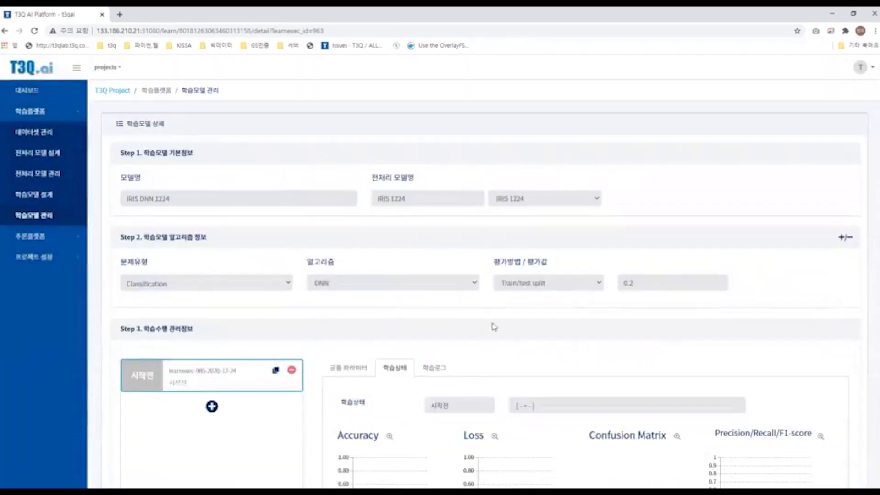
Step: Monitor the learning status of the training run until it completes
scroll(493, 327, "down", 2)
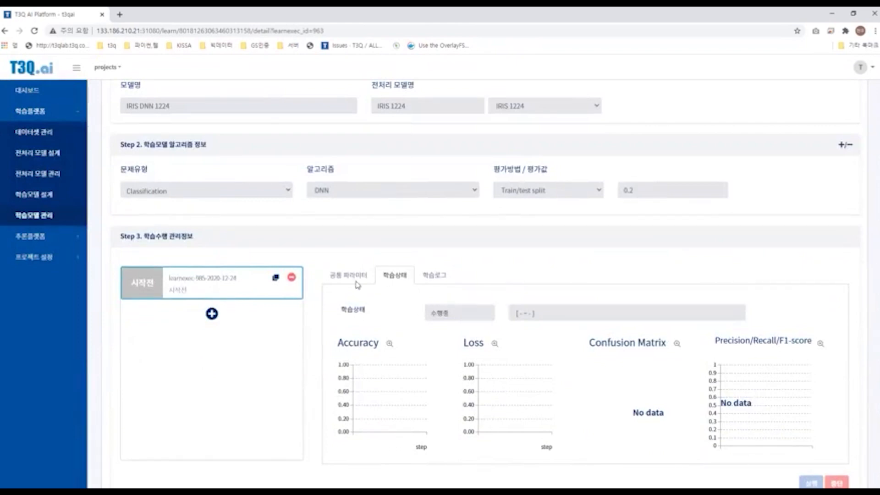
left_click(535, 317)
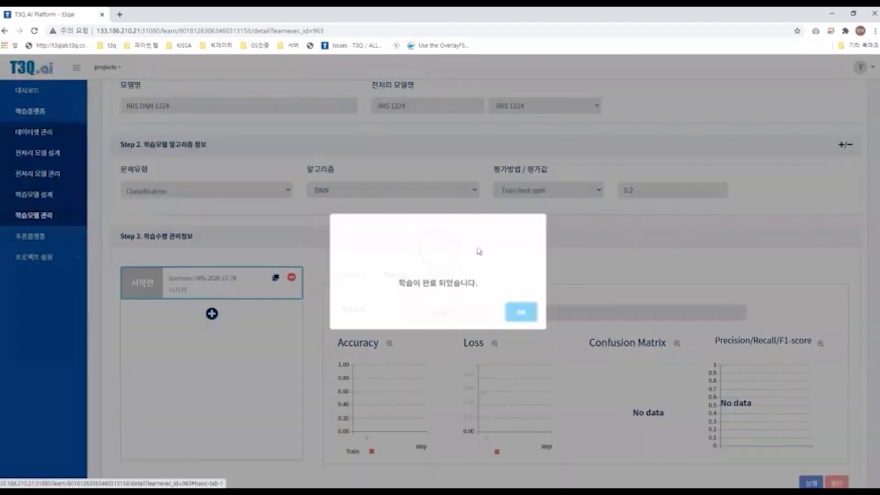
left_click(522, 312)
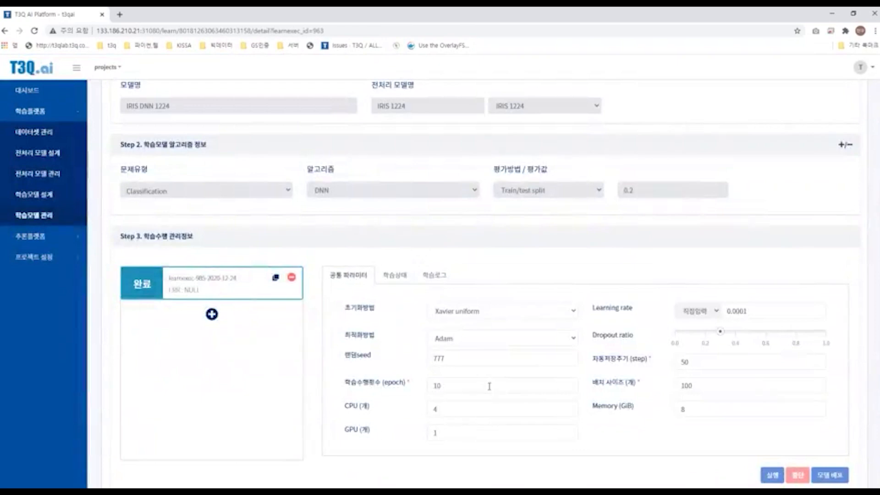
Step: Set the learning run's epoch count to 100
left_click(489, 386)
type("0")
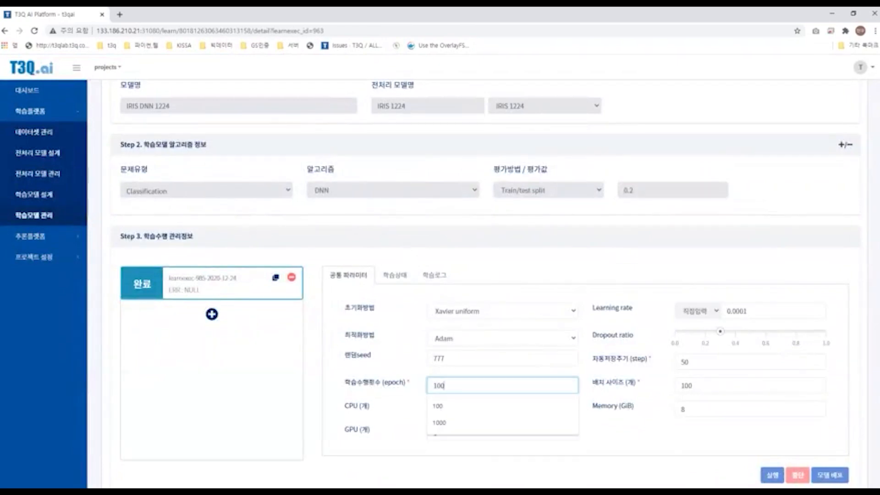
left_click(588, 367)
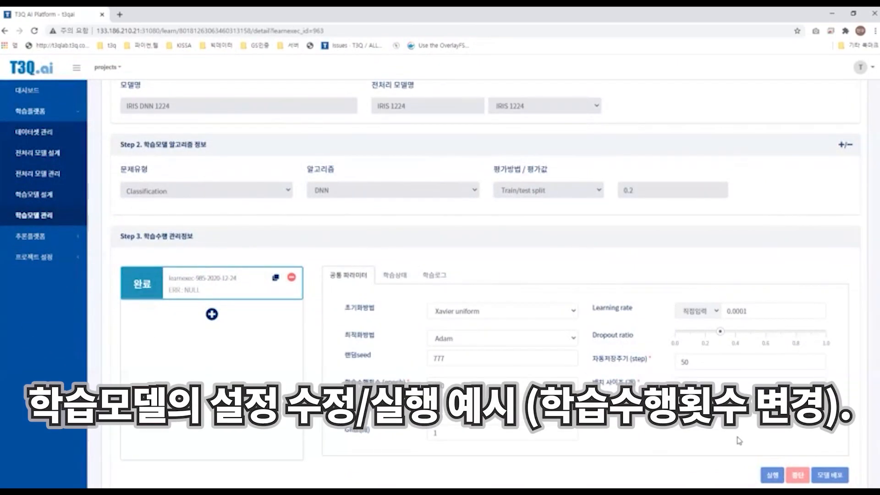
Step: Run the learning model training again and confirm the execution request
scroll(739, 445, "down", 1)
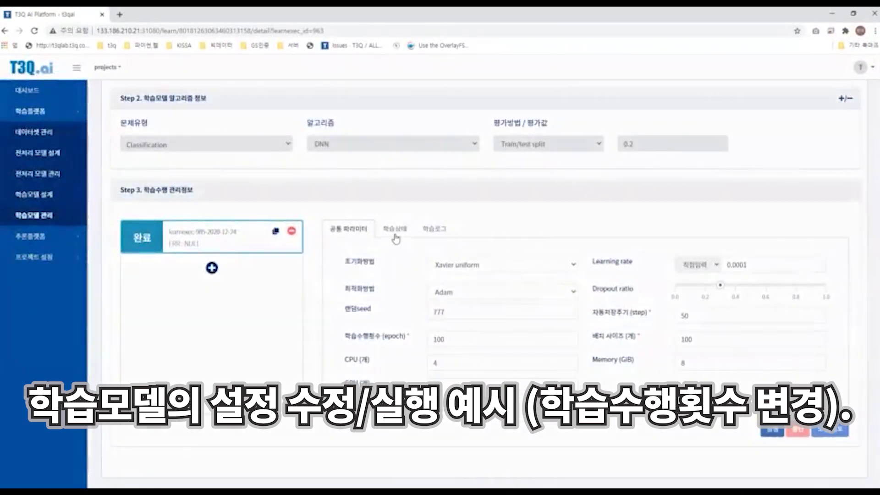
left_click(773, 430)
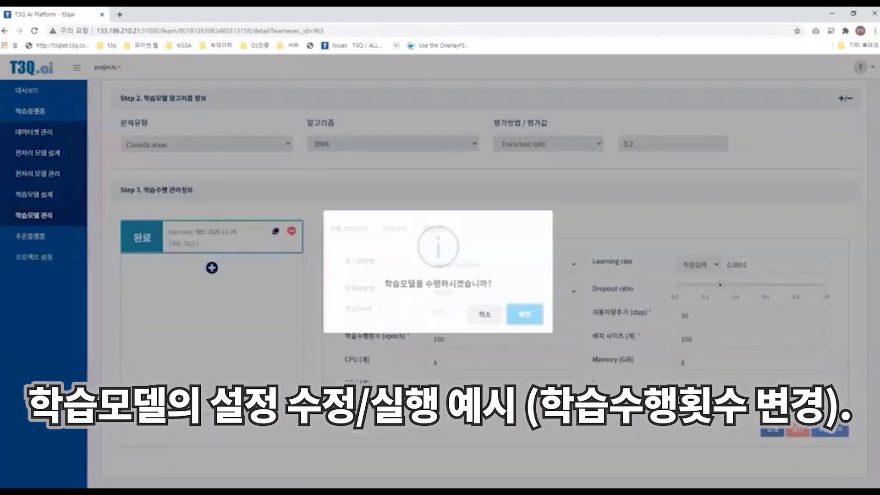
key("Return")
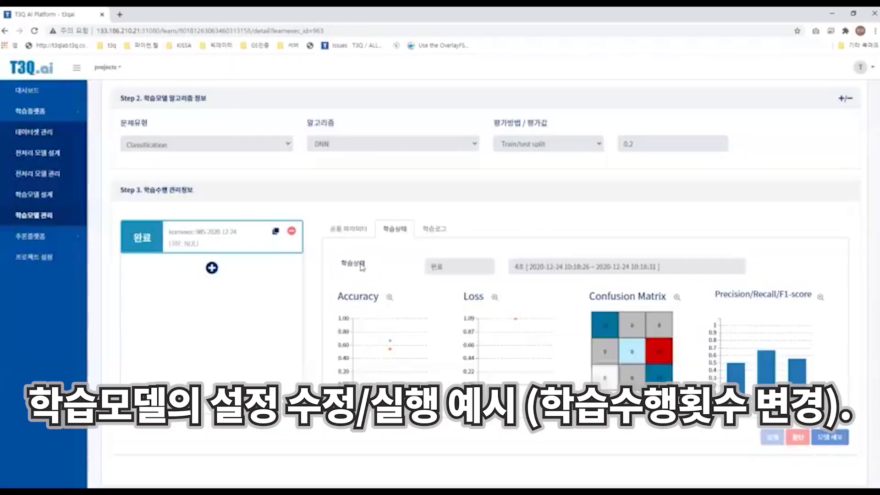
Step: Review the finished run's learning status charts: accuracy, loss, confusion matrix and precision/recall/F1-score
left_click(58, 269)
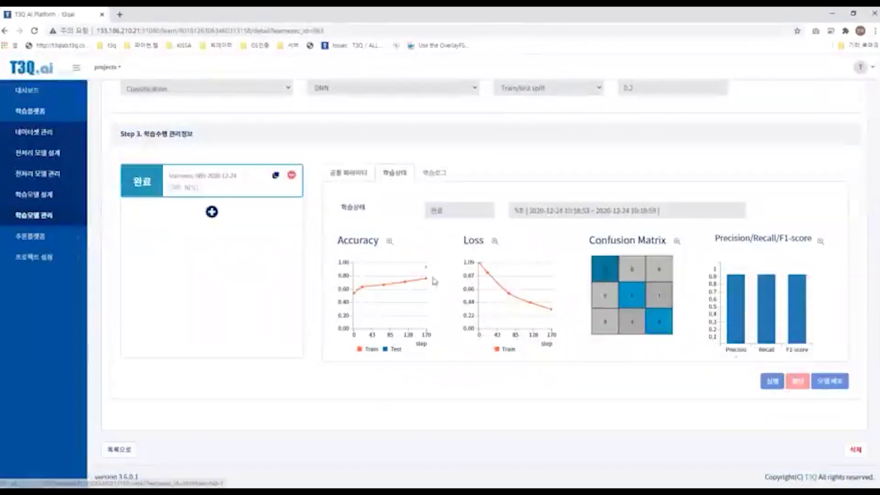
left_click(349, 173)
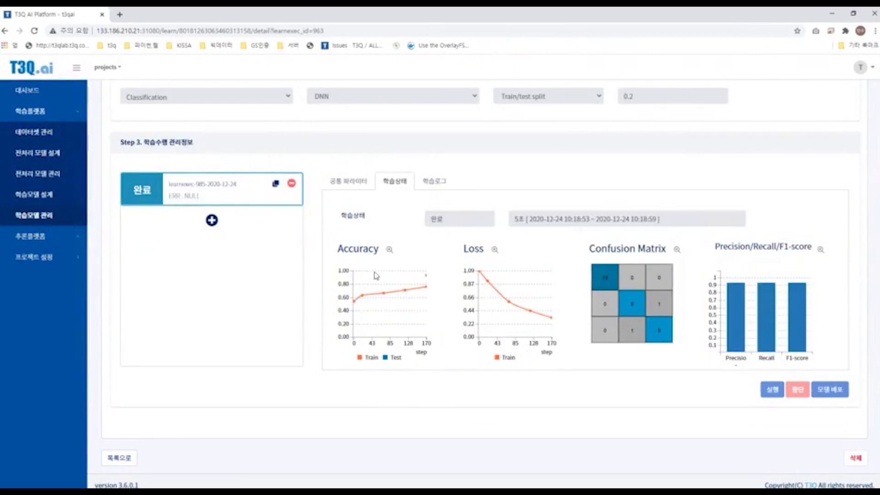
mouse_move(424, 290)
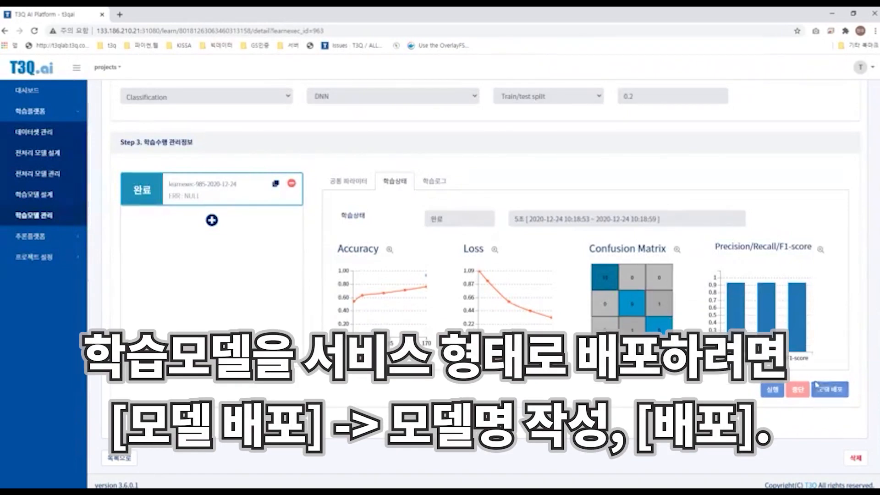
left_click(835, 389)
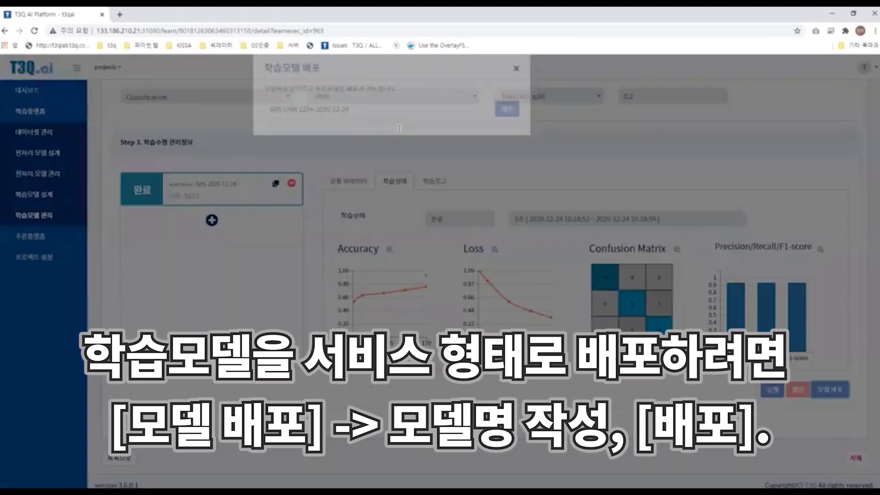
left_click_drag(399, 129, 371, 127)
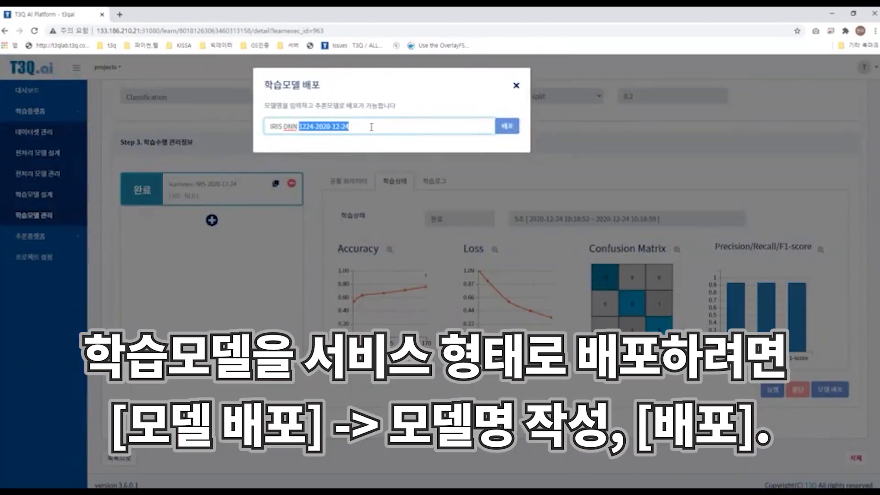
left_click(417, 125)
key("ctrl+a")
left_click(504, 126)
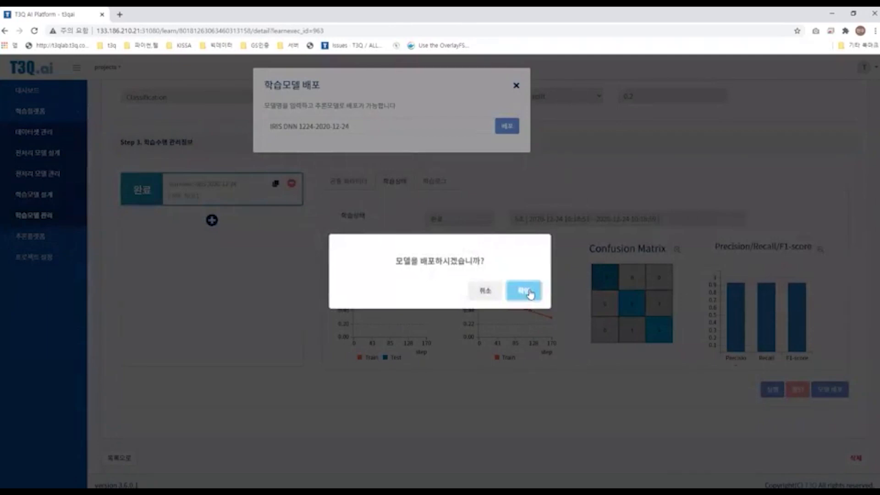
left_click(527, 292)
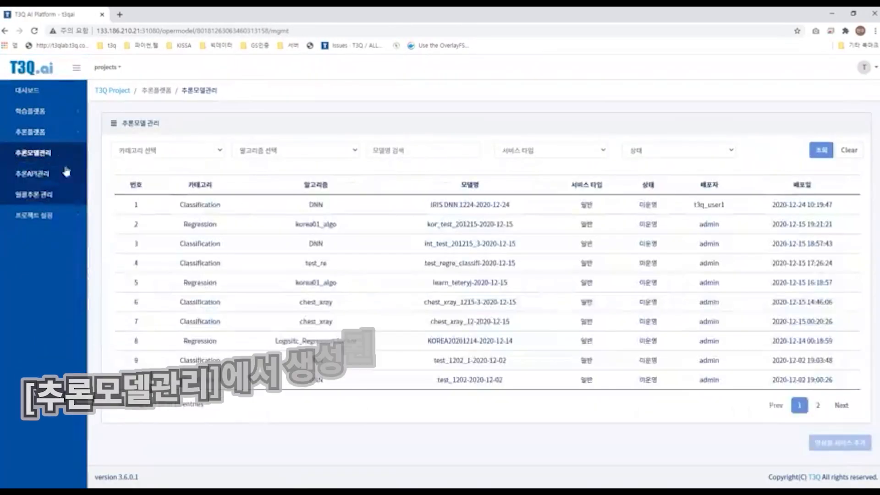
left_click(300, 205)
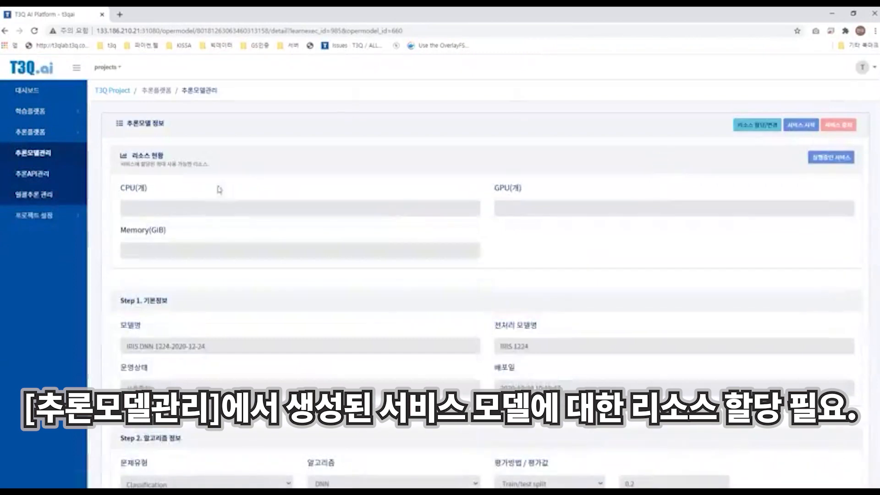
mouse_move(211, 165)
left_mouse_down()
mouse_move(125, 155)
mouse_move(207, 176)
left_mouse_up()
left_click(129, 156)
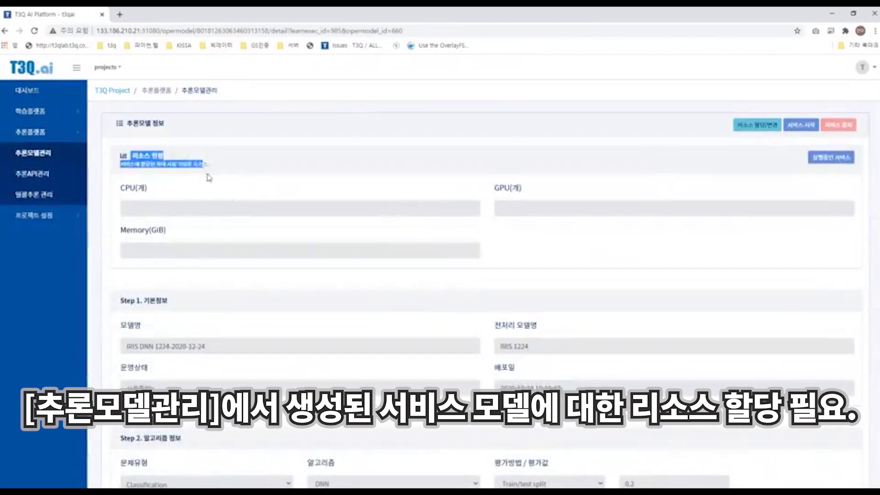
left_click(217, 178)
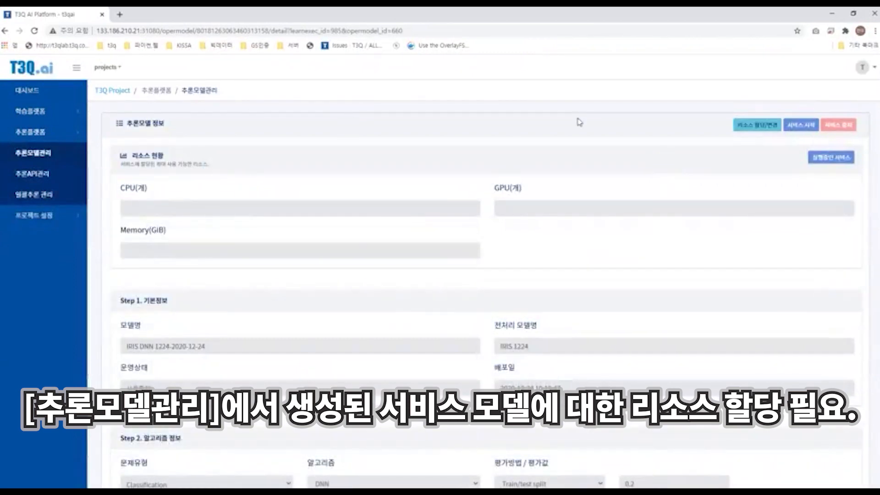
Step: Allocate 4 CPUs, 0 GPUs and 8 GB of memory to the inference model's service
left_click(757, 132)
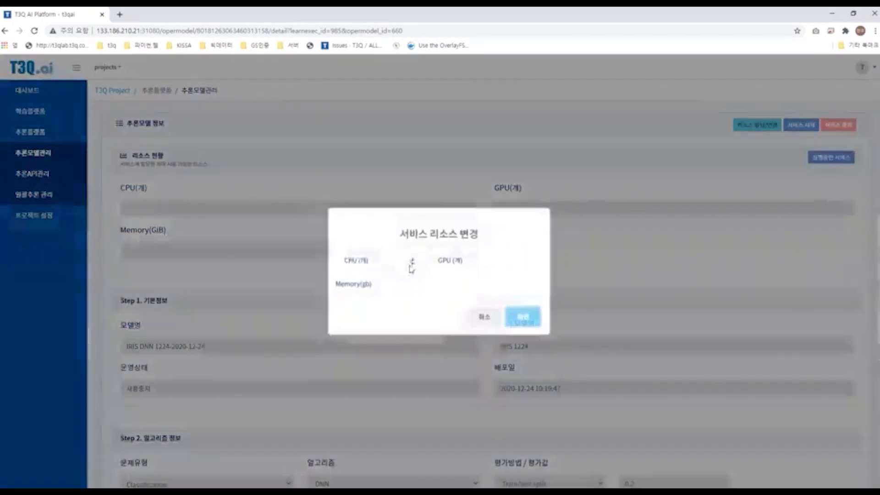
left_click(411, 266)
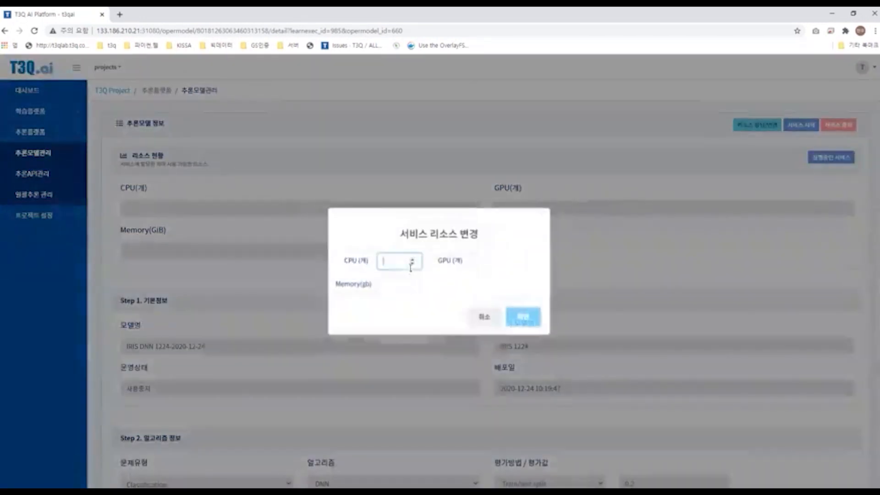
type("4")
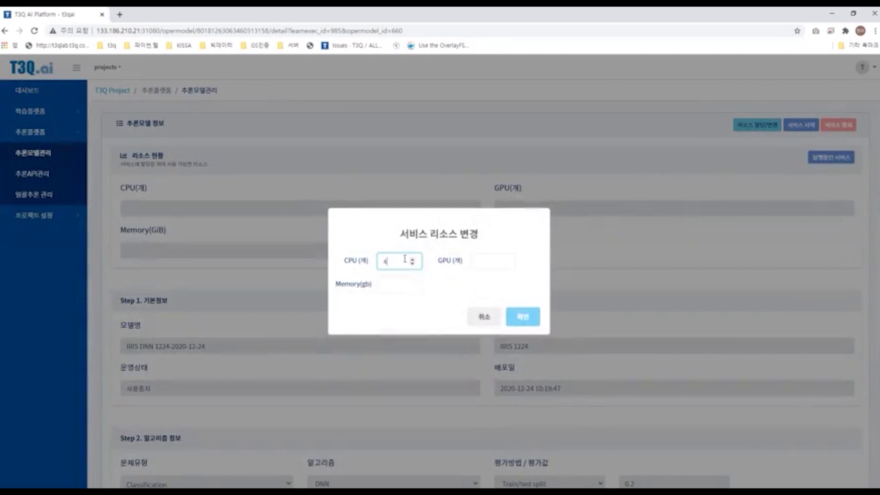
left_click(486, 259)
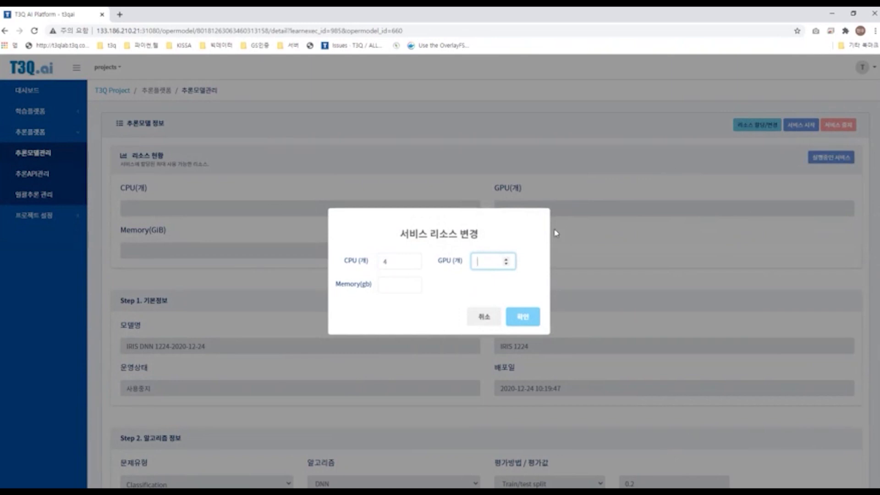
type("0")
key("Tab")
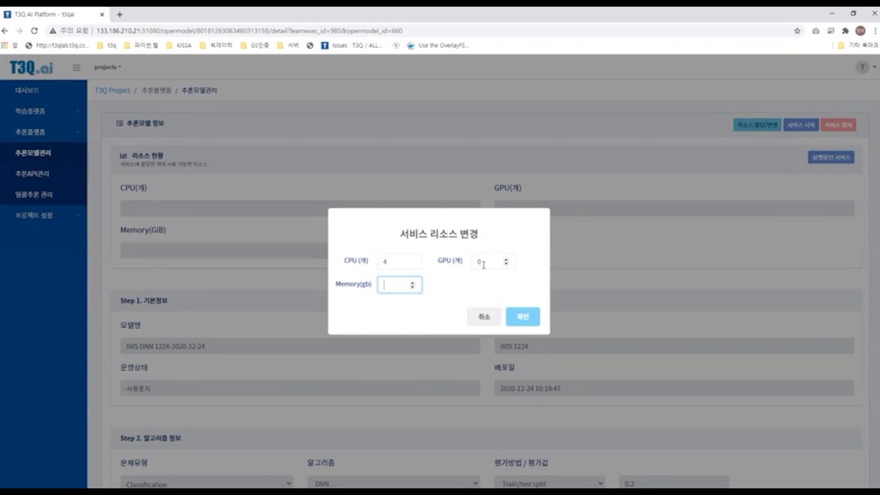
type("8")
left_click(523, 318)
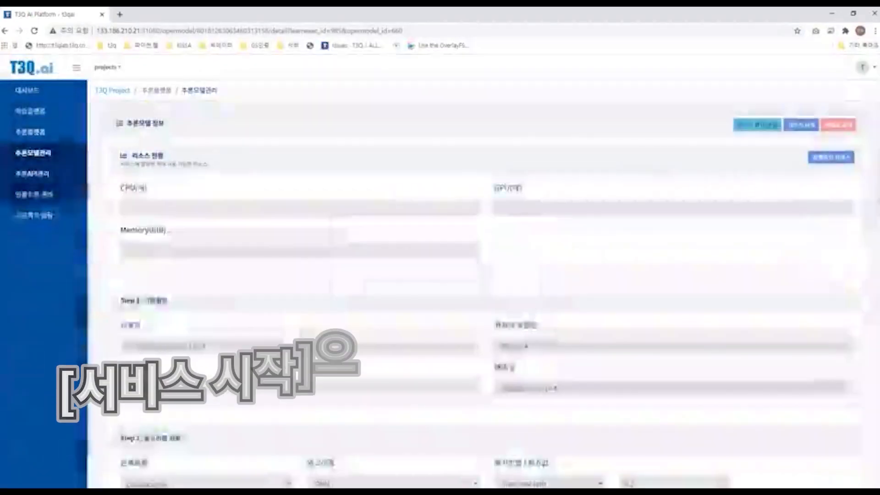
Step: Start the inference model service and acknowledge the start notice
left_click(796, 126)
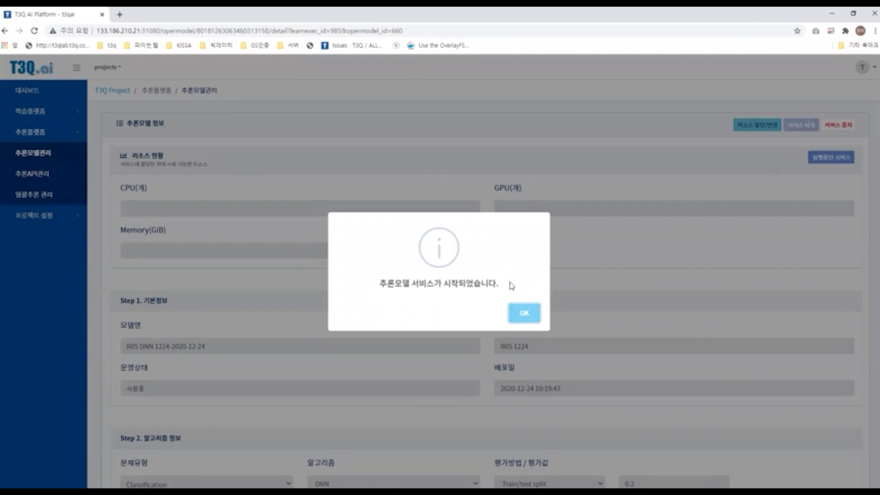
left_click(523, 312)
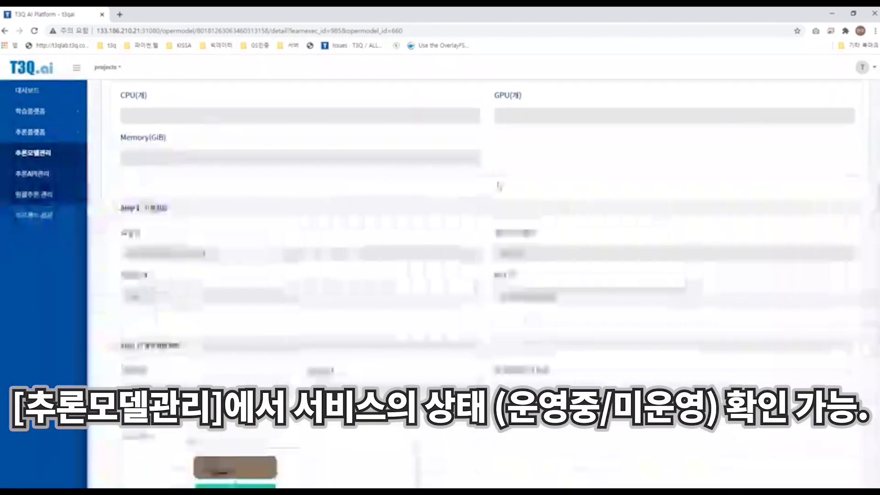
Step: Check the model's service status in the inference model list and reopen its details down to the verification section
left_click(63, 157)
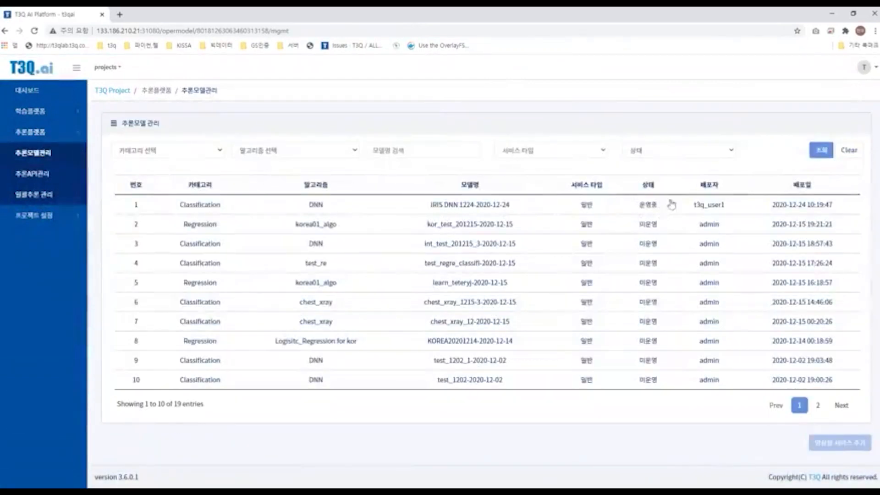
left_click(491, 207)
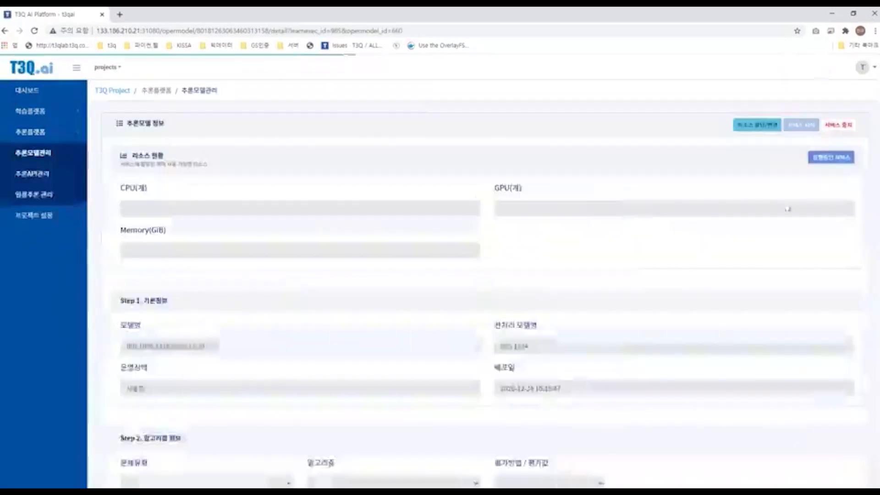
scroll(669, 215, "down", 12)
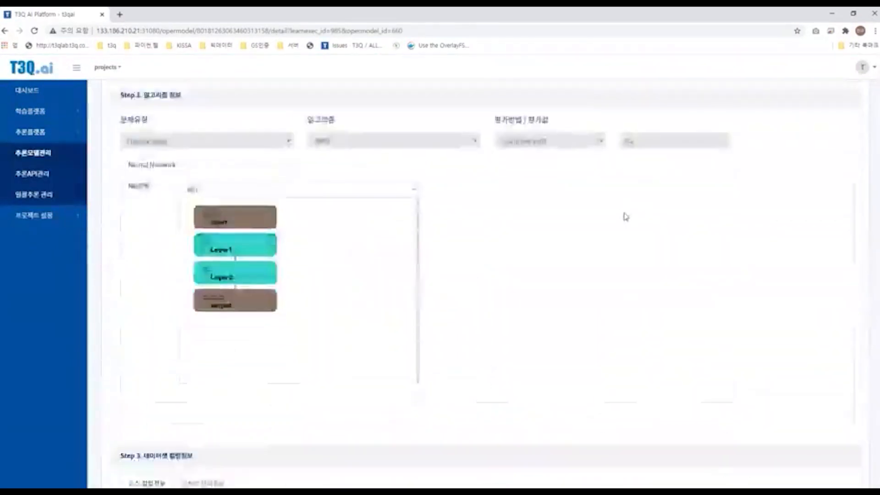
scroll(605, 216, "down", 6)
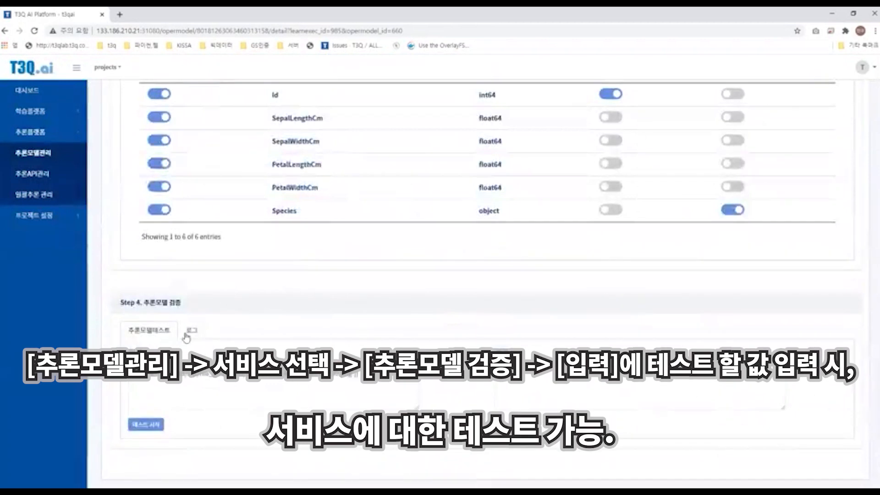
Step: Test the inference model with the input [[5,5,5,5]] and acknowledge the completion notice
left_click(189, 370)
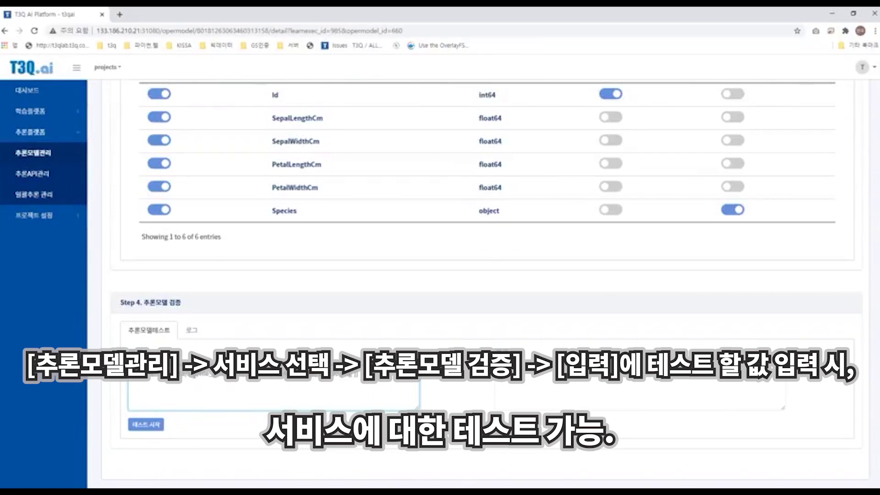
type("[")
left_click(150, 426)
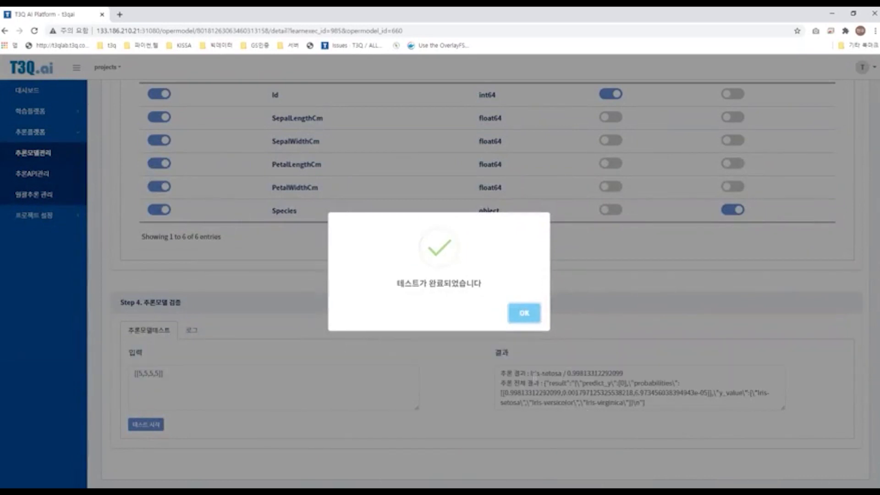
left_click(520, 312)
Step: Examine the inference test result and the test's log output
mouse_move(502, 373)
left_mouse_down()
mouse_move(689, 405)
mouse_move(603, 403)
mouse_move(492, 366)
left_mouse_up()
left_click(502, 372)
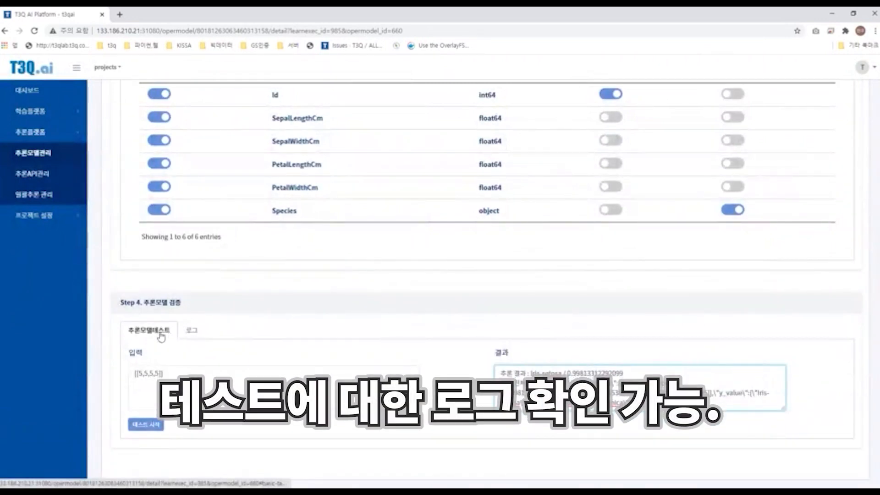
left_click(192, 330)
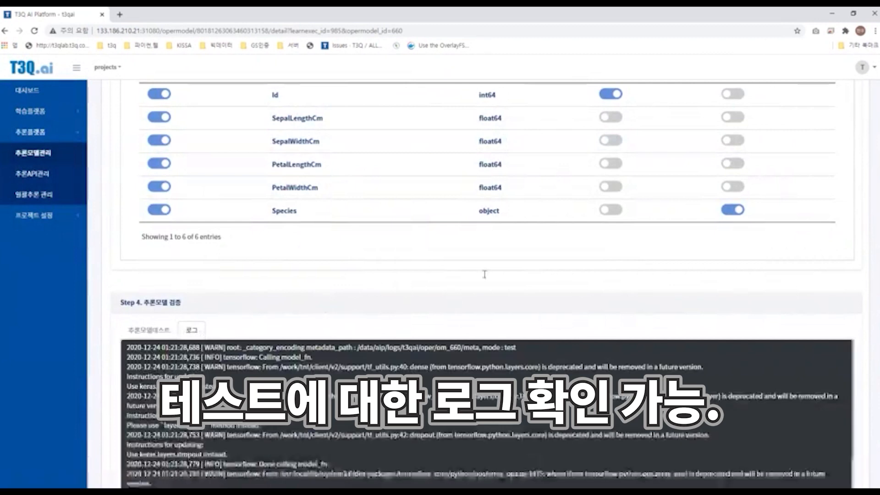
scroll(324, 307, "down", 2)
scroll(163, 284, "down", 1)
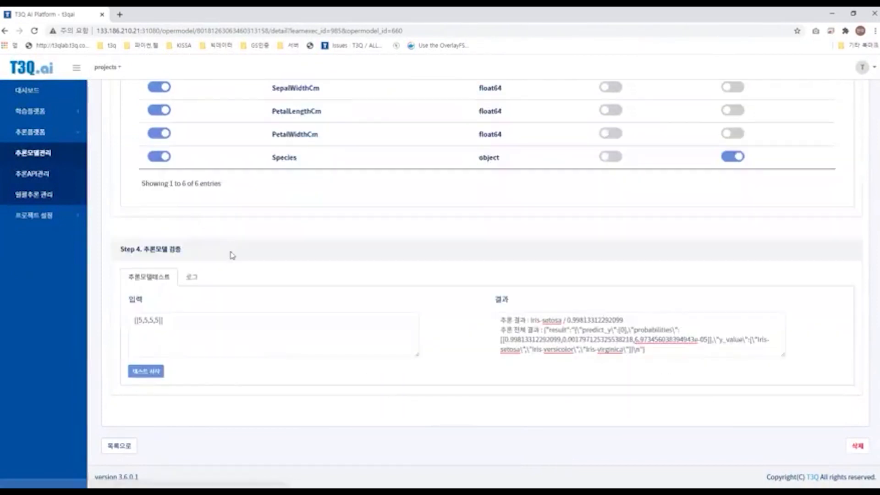
scroll(231, 254, "up", 1)
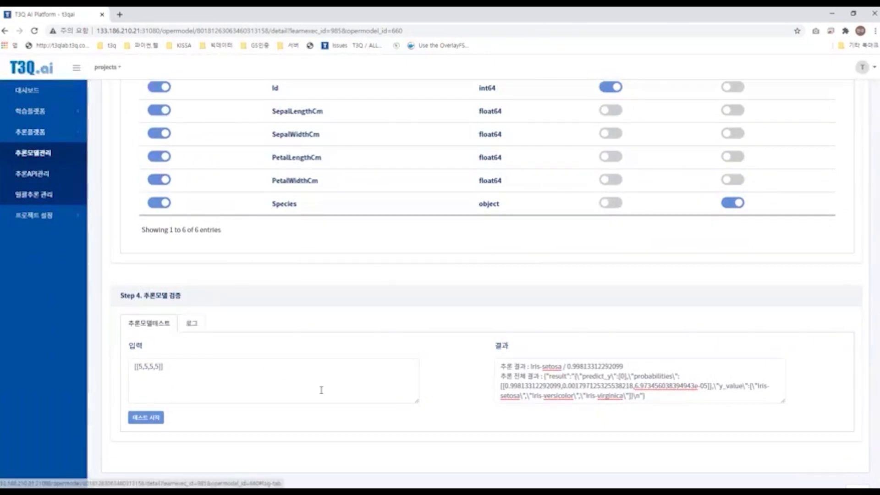
left_click(192, 323)
scroll(161, 298, "down", 1)
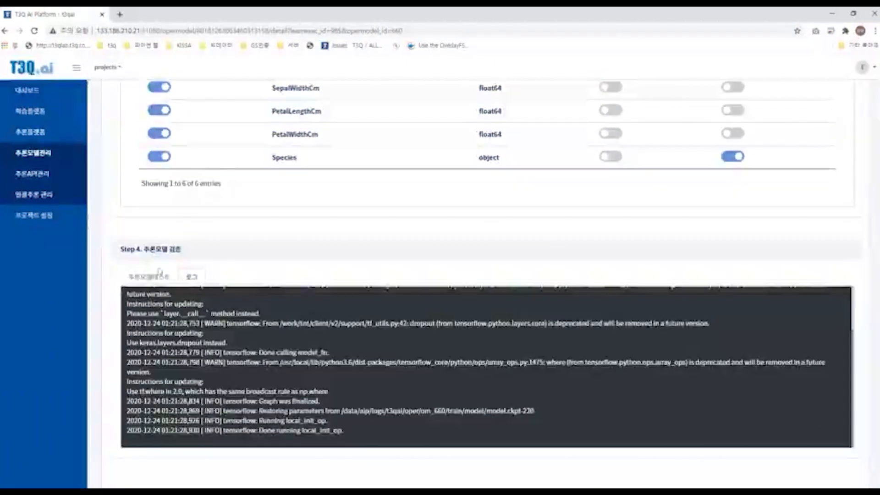
scroll(338, 250, "up", 2)
left_click(154, 277)
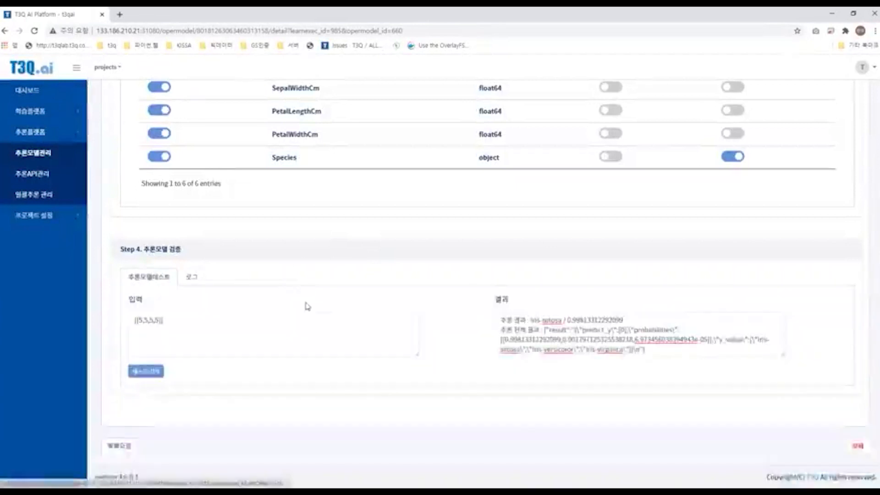
scroll(307, 306, "up", 5)
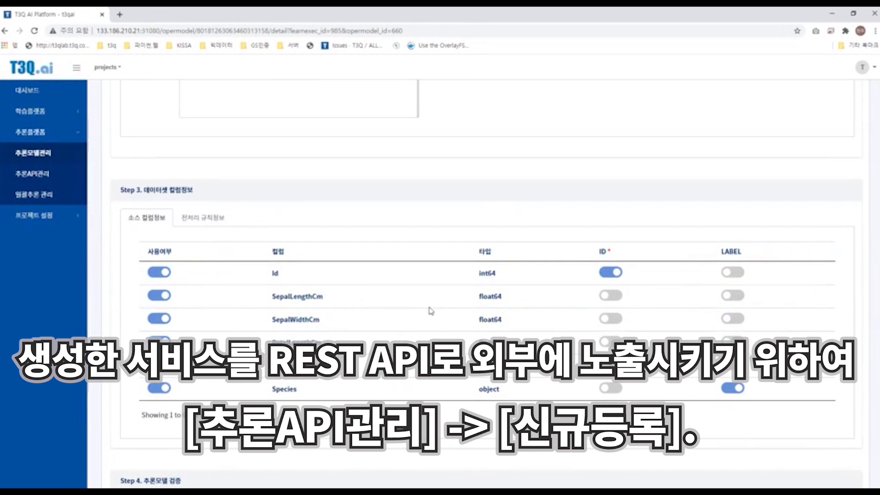
scroll(369, 310, "down", 5)
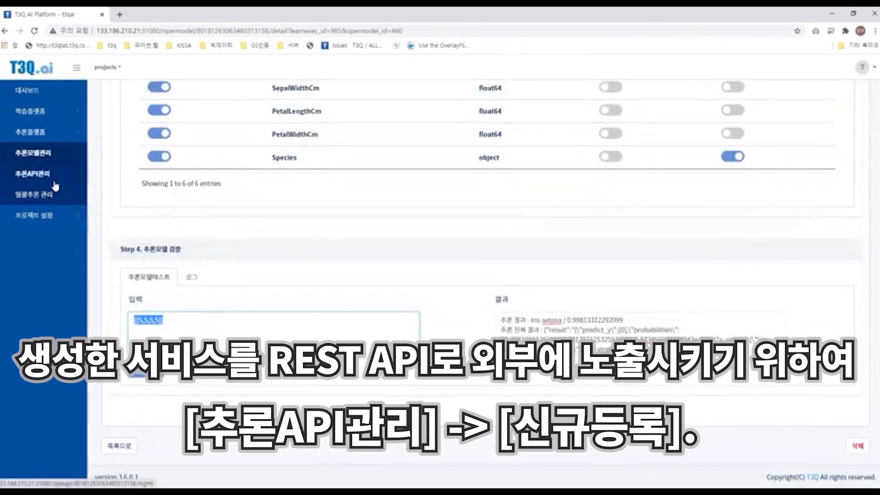
left_click(232, 324)
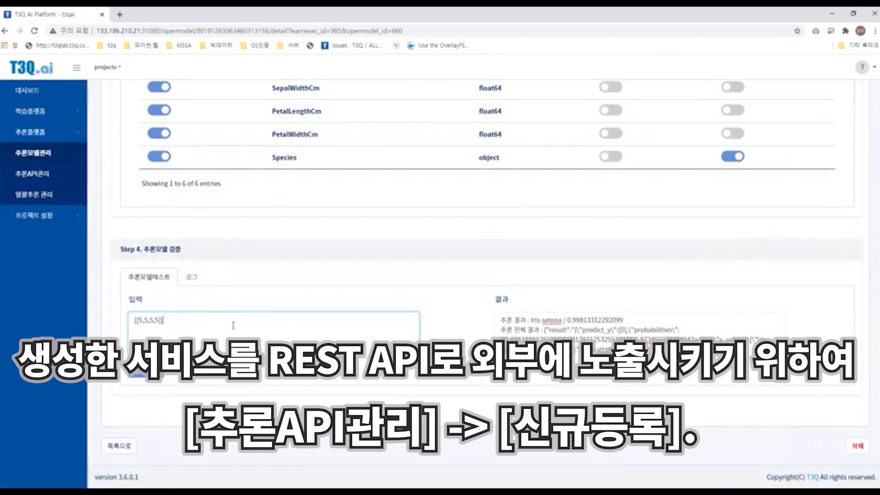
left_click_drag(272, 320, 133, 320)
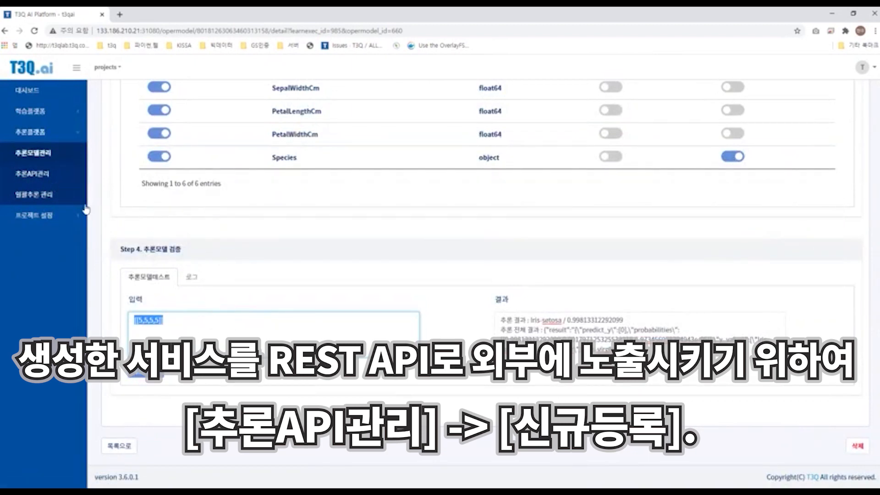
left_click(45, 177)
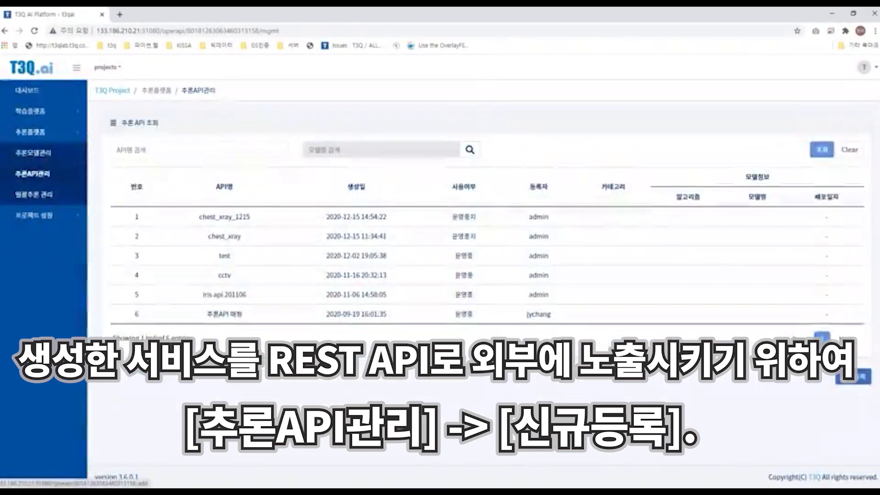
left_click(844, 378)
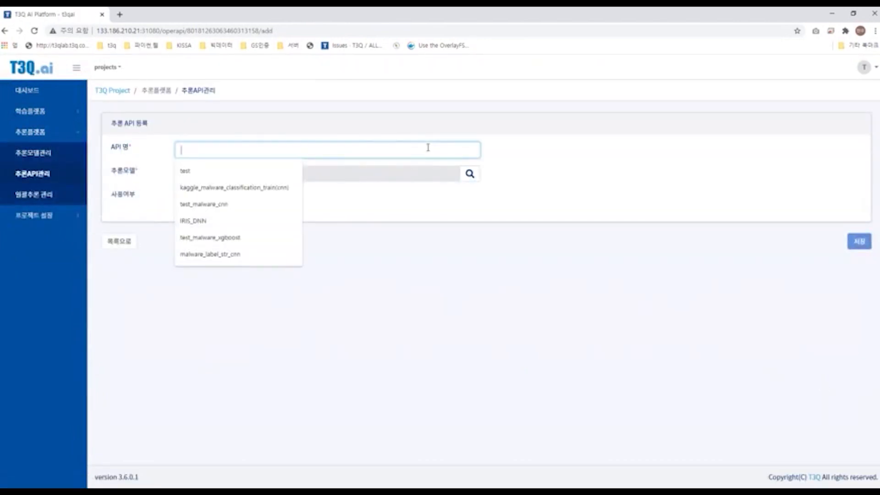
type("t")
key("BackSpace")
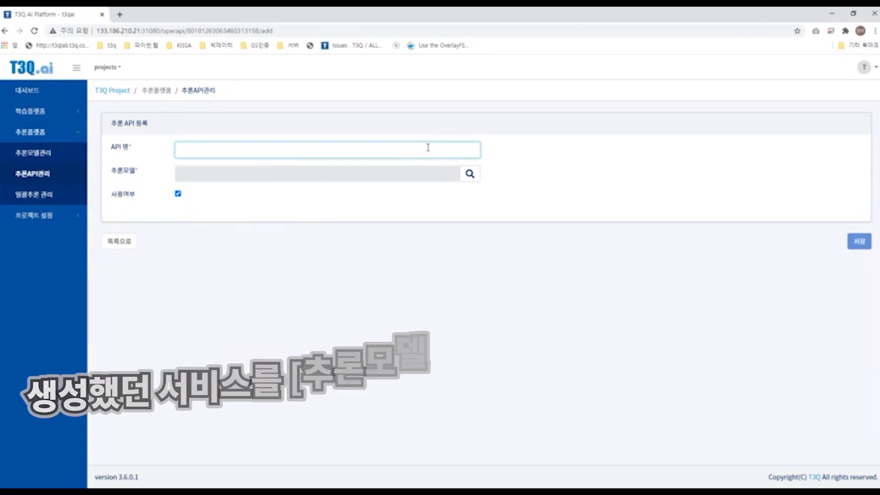
type("iris dnn 1224")
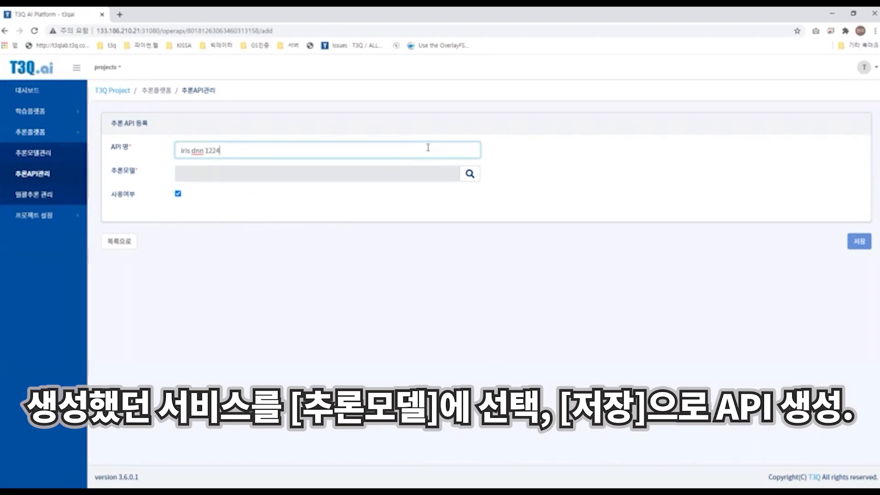
left_click(471, 174)
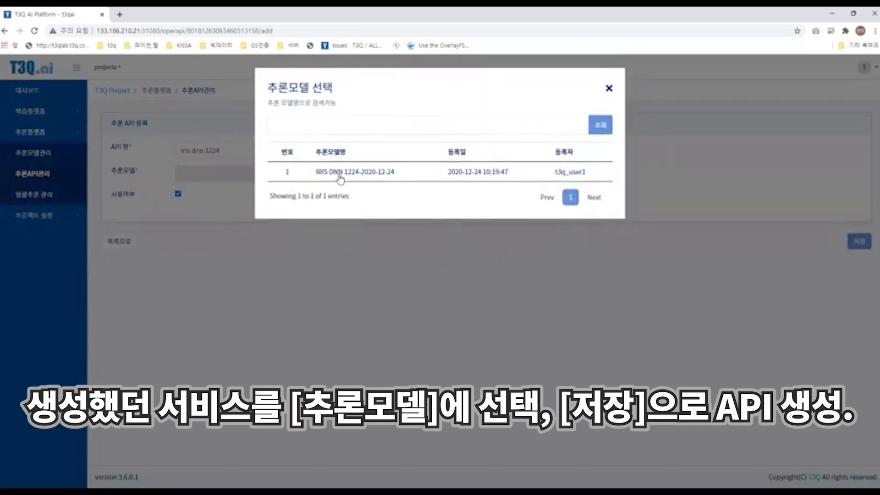
left_click(339, 175)
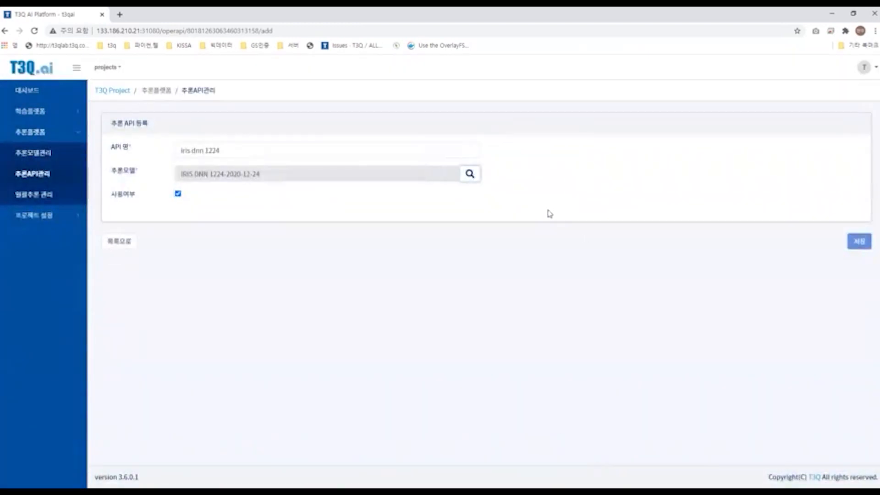
left_click(856, 243)
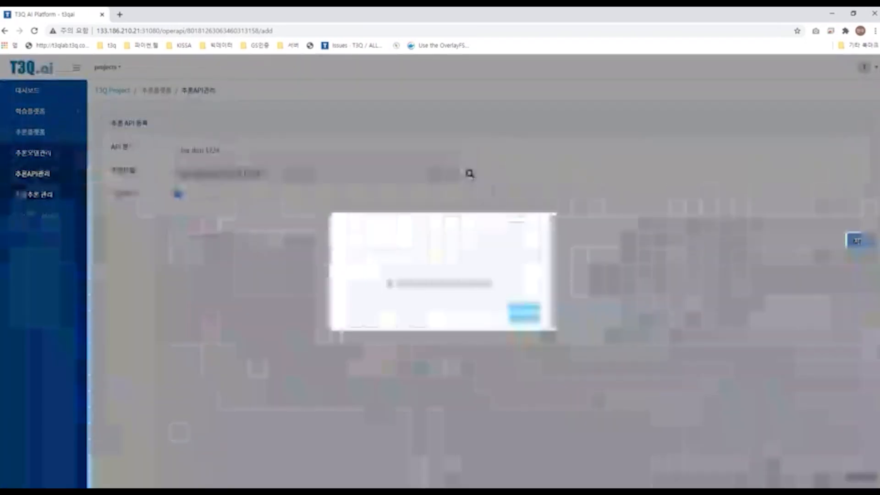
left_click(532, 311)
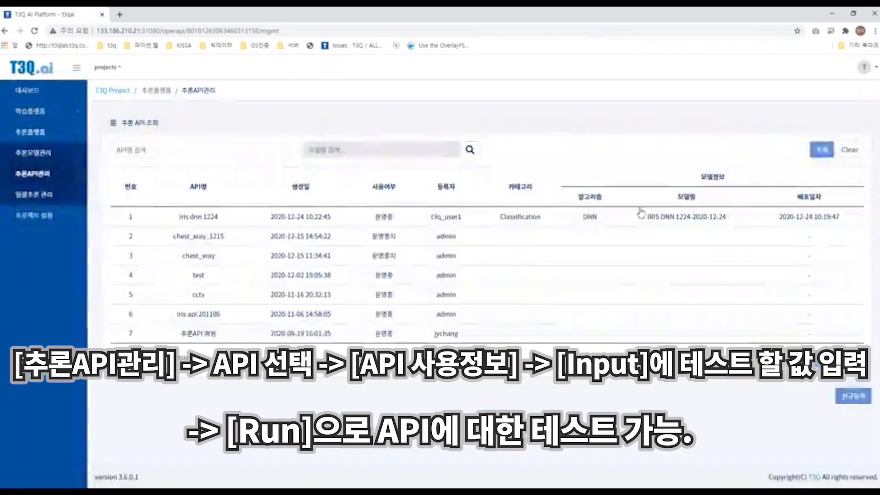
Step: Open the iris dnn 1224 API's details and review its basic information and usage section
left_click(568, 223)
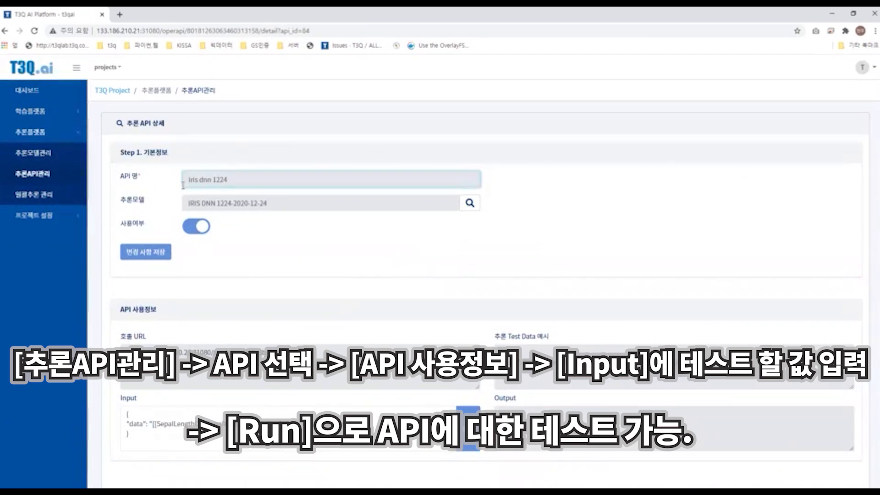
left_click_drag(183, 188, 222, 192)
left_click_drag(274, 203, 295, 205)
left_click(189, 203)
left_click(308, 216)
scroll(321, 208, "down", 1)
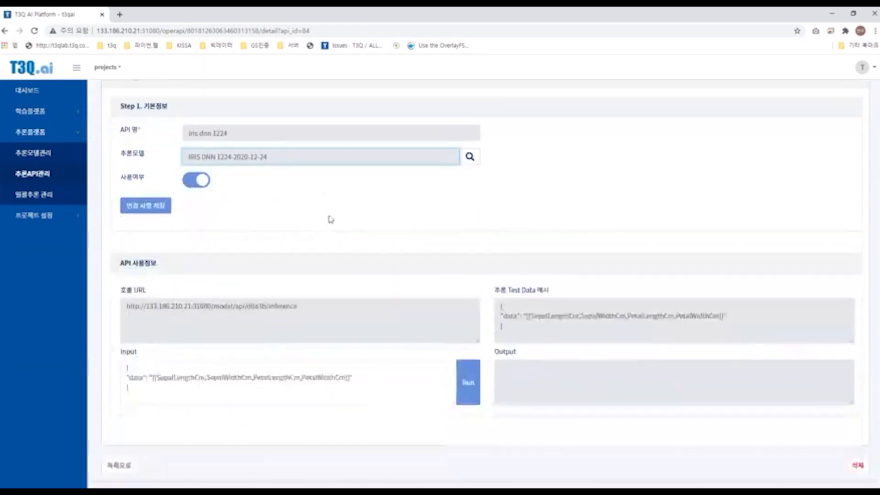
scroll(362, 290, "down", 1)
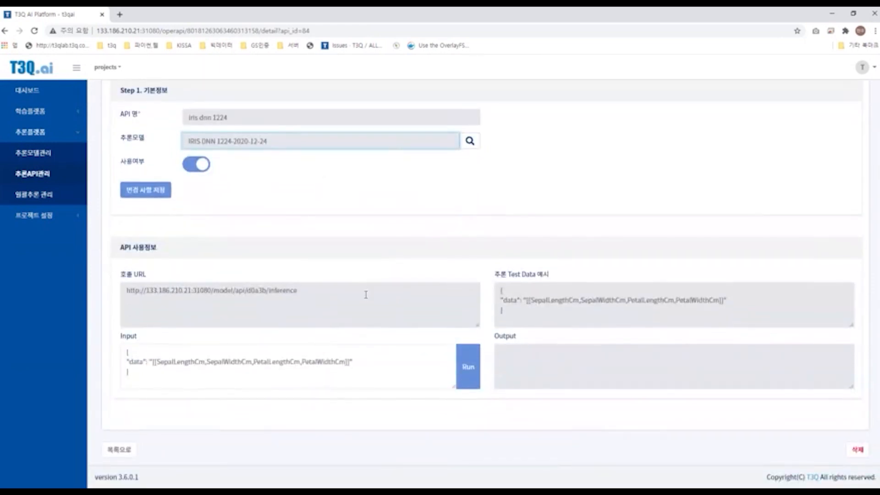
scroll(335, 281, "up", 2)
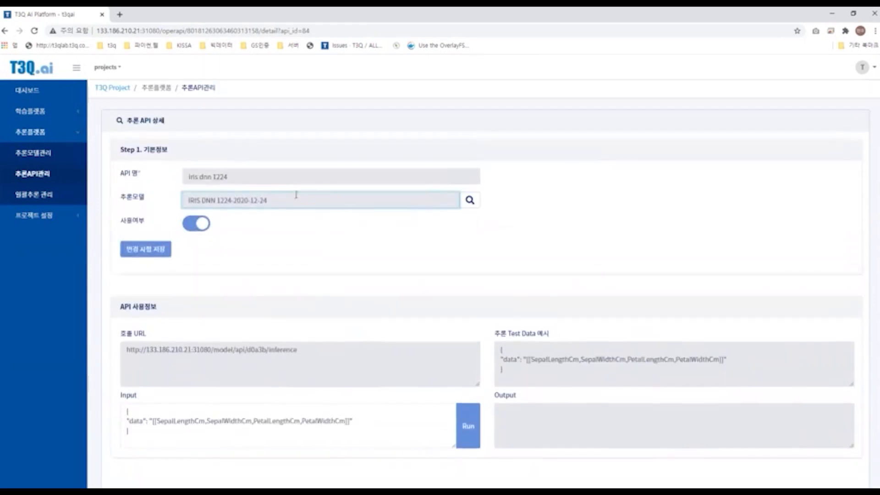
scroll(398, 282, "down", 1)
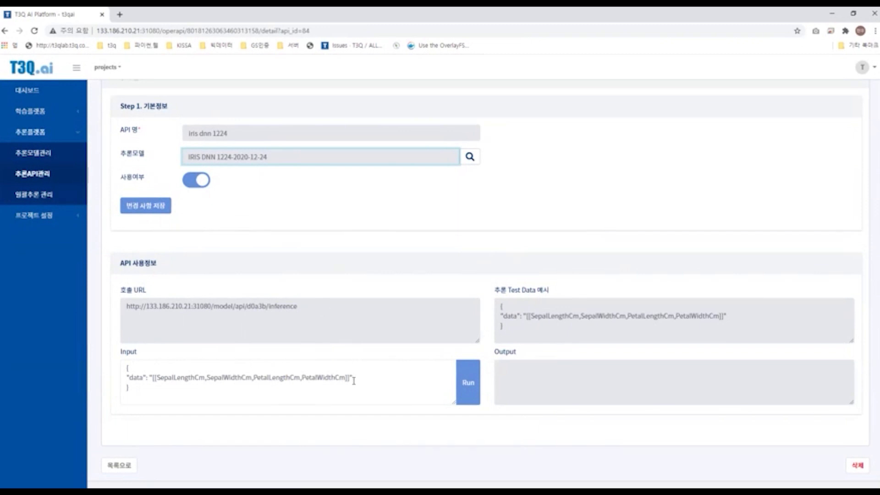
Step: Examine the API usage information: the call URL, the test data example and the input body
left_click_drag(122, 268, 179, 266)
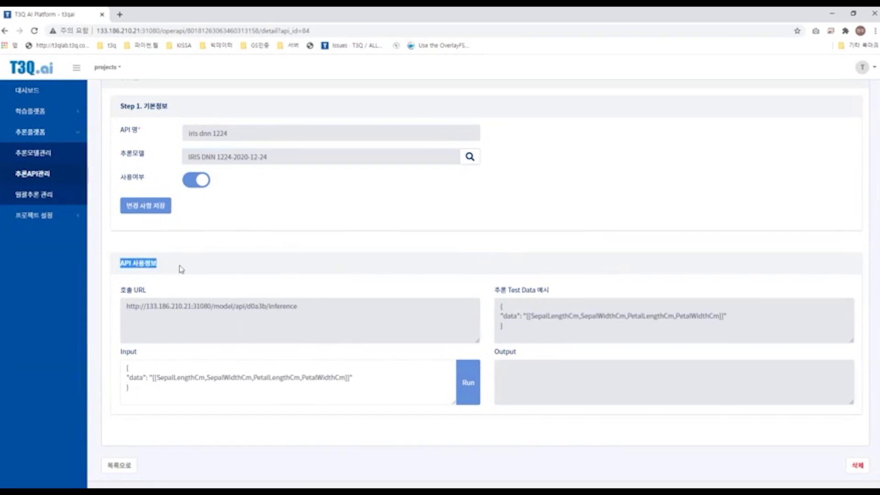
left_click(184, 270)
left_click_drag(297, 306, 369, 309)
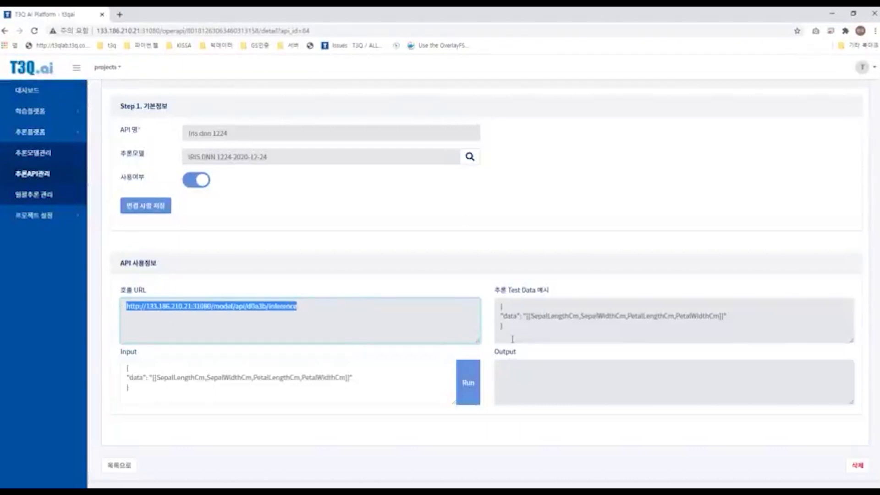
left_click(515, 325)
key("ctrl+a")
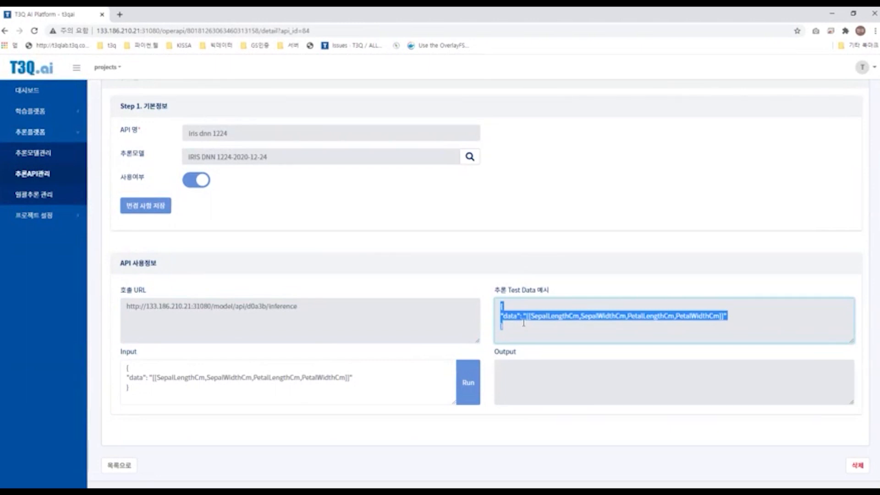
left_click(133, 365)
key("ctrl+a")
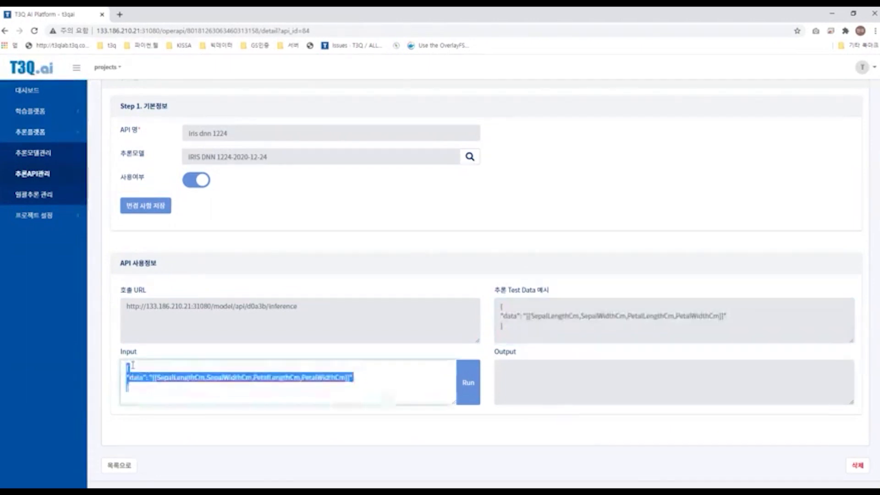
left_click(515, 324)
key("ctrl+a")
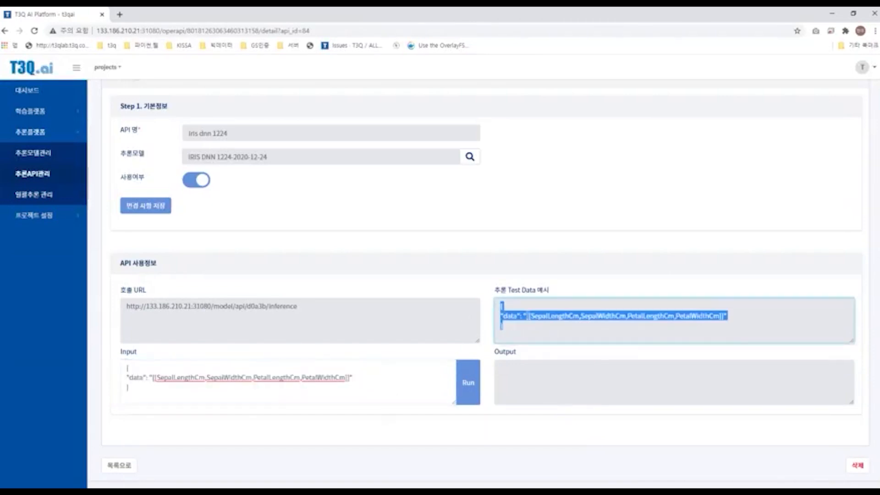
left_click(508, 329)
Step: Replace the API input data with [[5,5,5,5]] and run the API test, confirming the prompt
left_click_drag(349, 379, 154, 380)
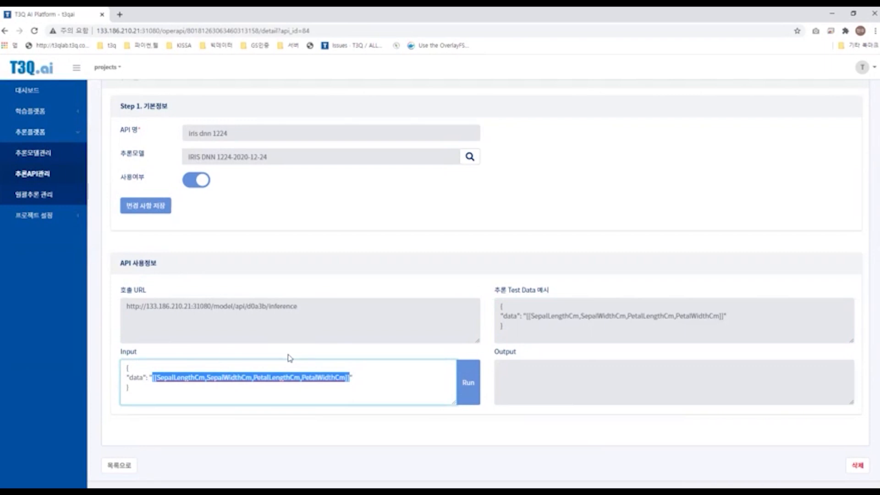
type("[[5,5,5,5]]")
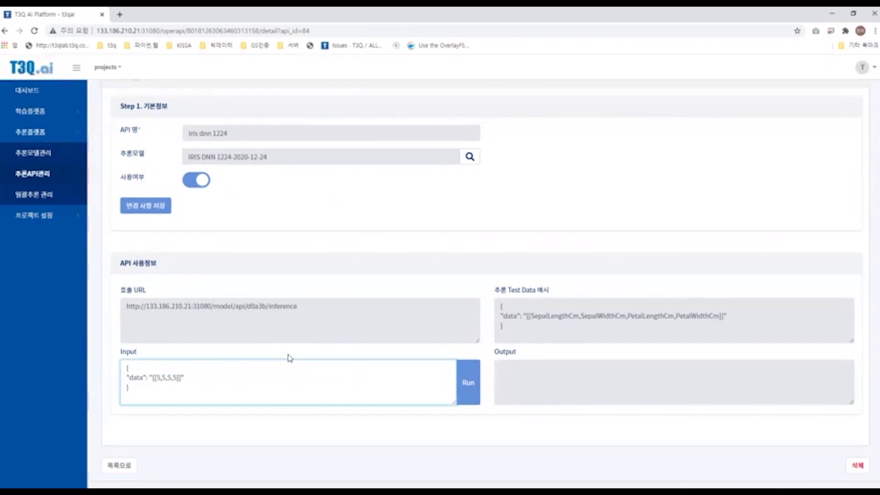
left_click(468, 372)
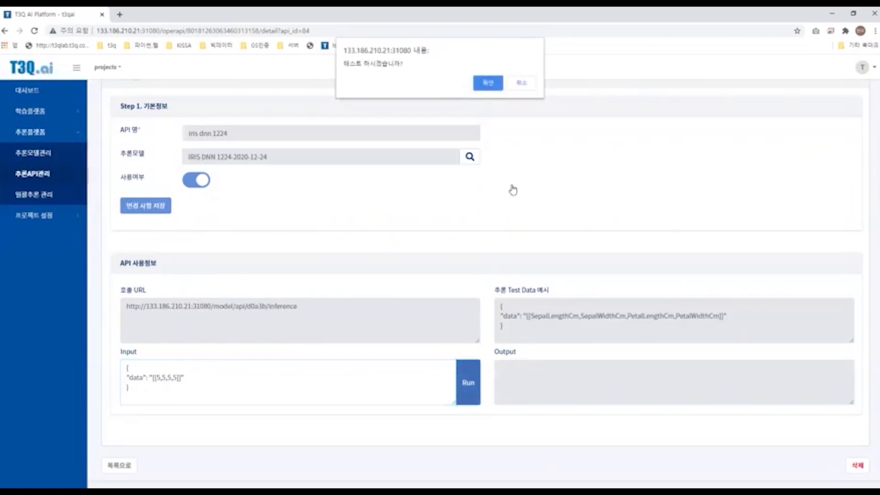
left_click(489, 83)
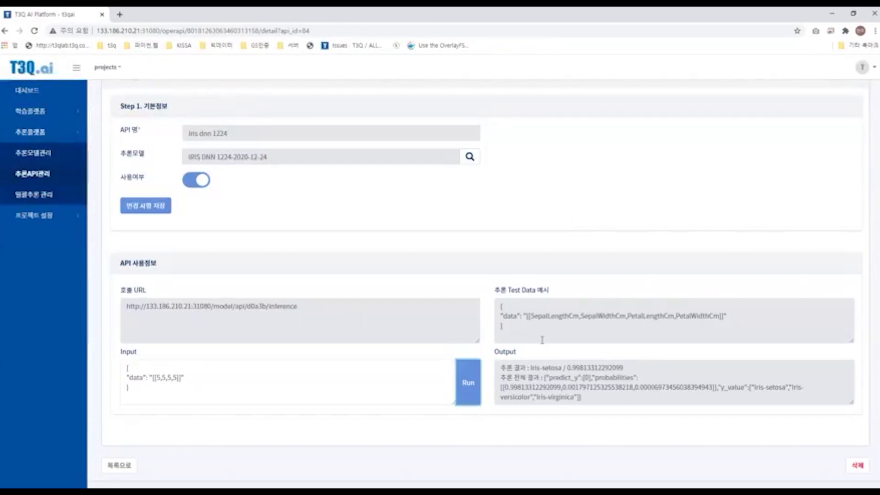
Step: Examine the API test output
scroll(582, 389, "down", 1)
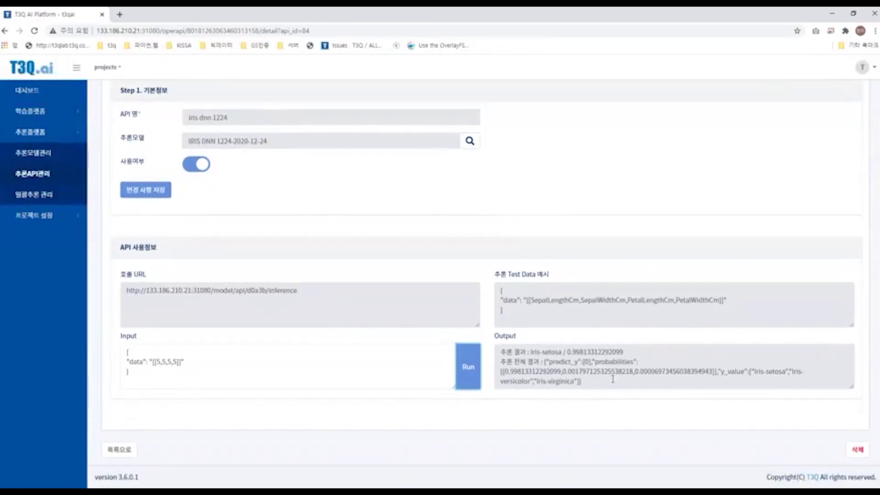
left_click_drag(581, 387, 500, 350)
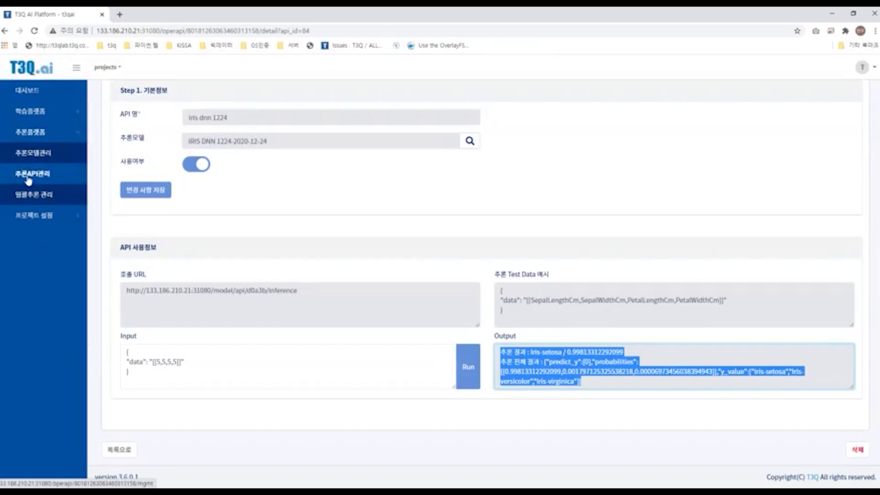
left_click(482, 451)
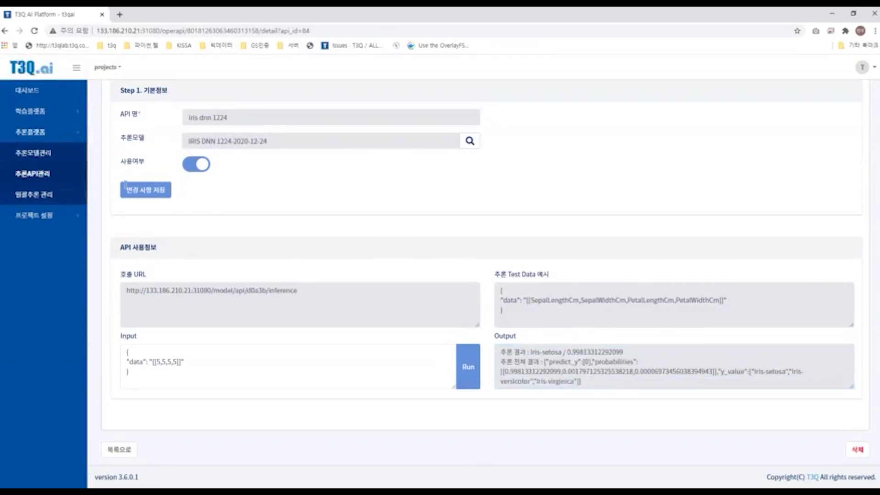